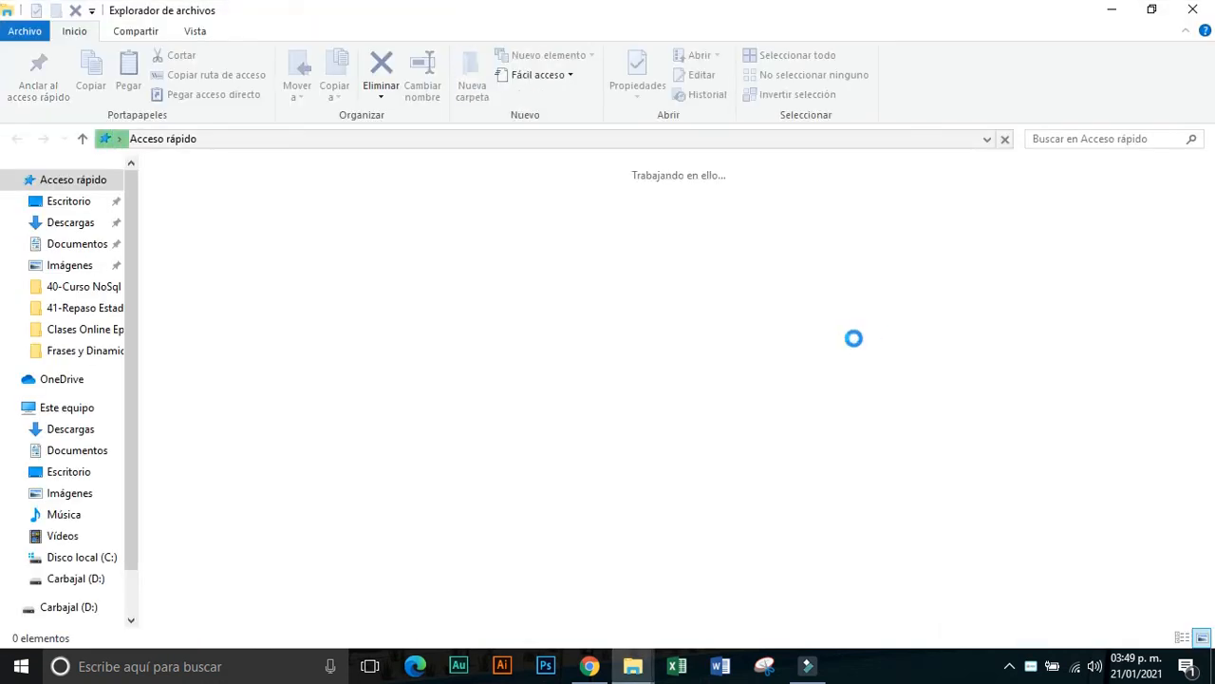
Open the Tareas folder on Disco local (C:)
{"action": "left_click", "coordinate": [59, 244]}
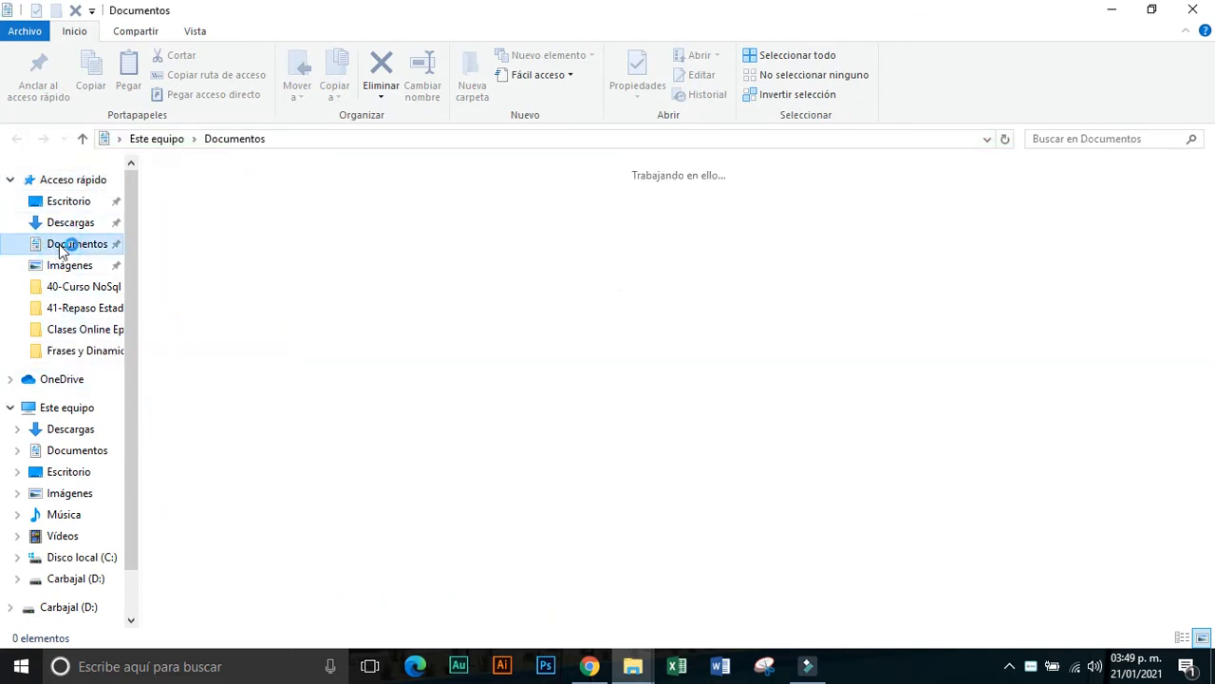
{"action": "left_click", "coordinate": [74, 558]}
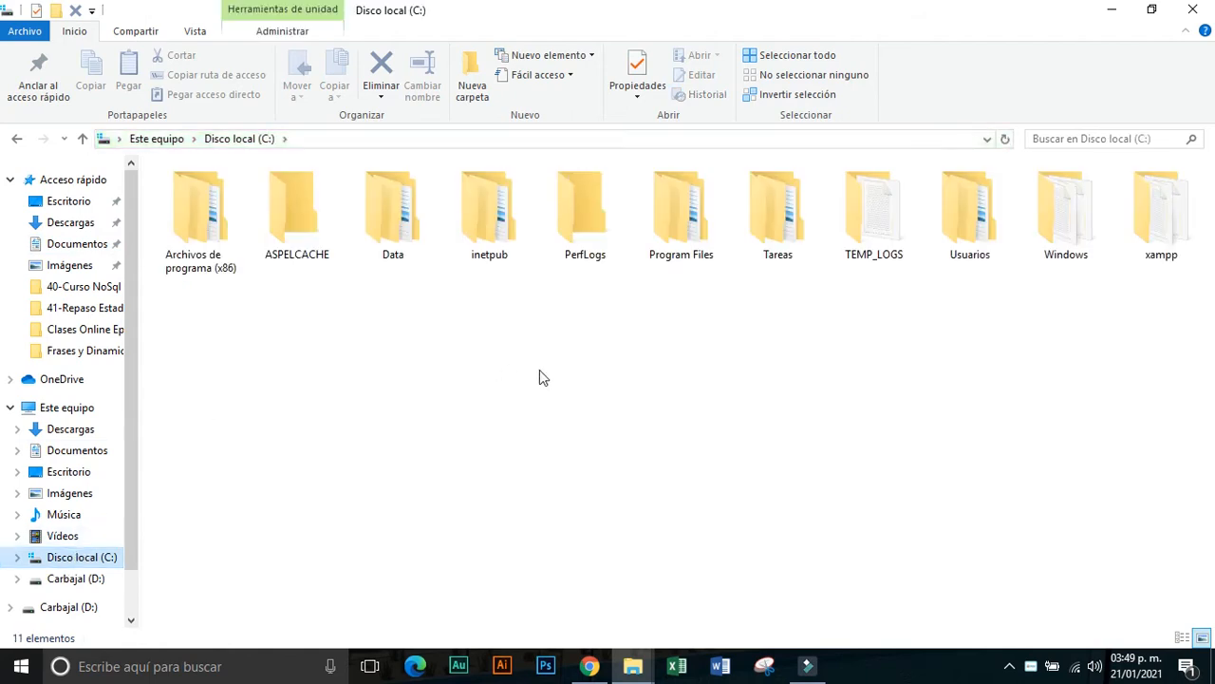
{"action": "double_click", "coordinate": [775, 233]}
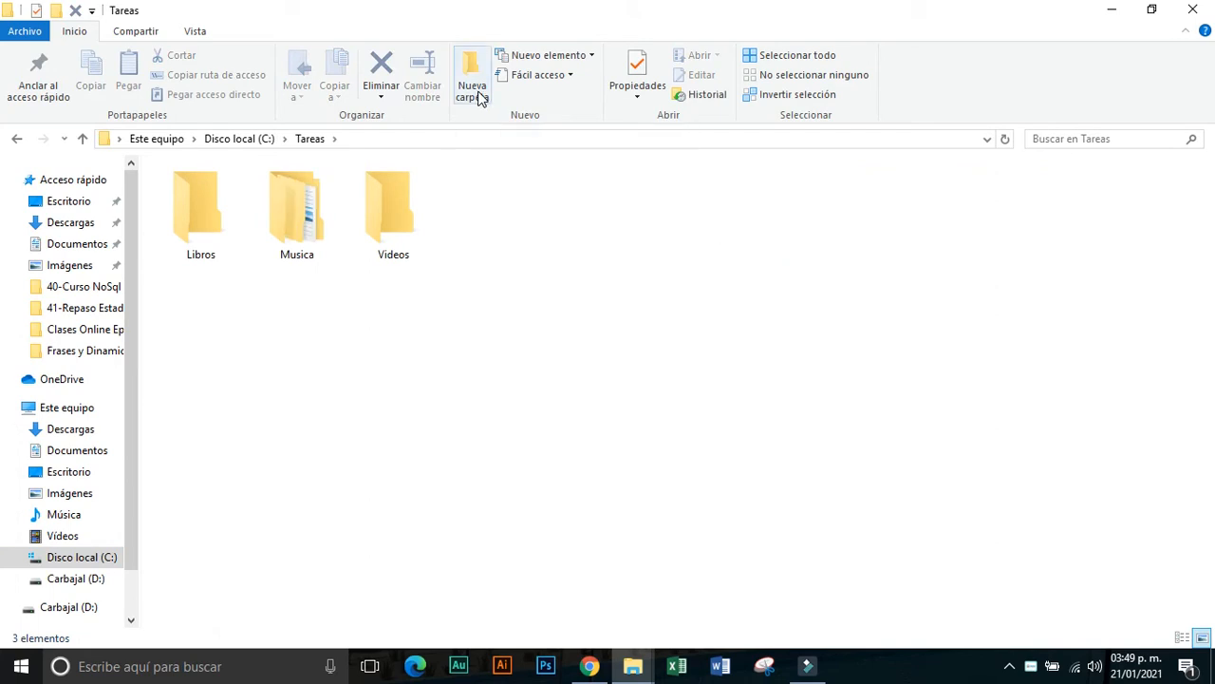
Switch to the PDF manual in Chrome and read the "Crear carpetas" section on the ways to create a folder
{"action": "key", "text": "alt+Tab"}
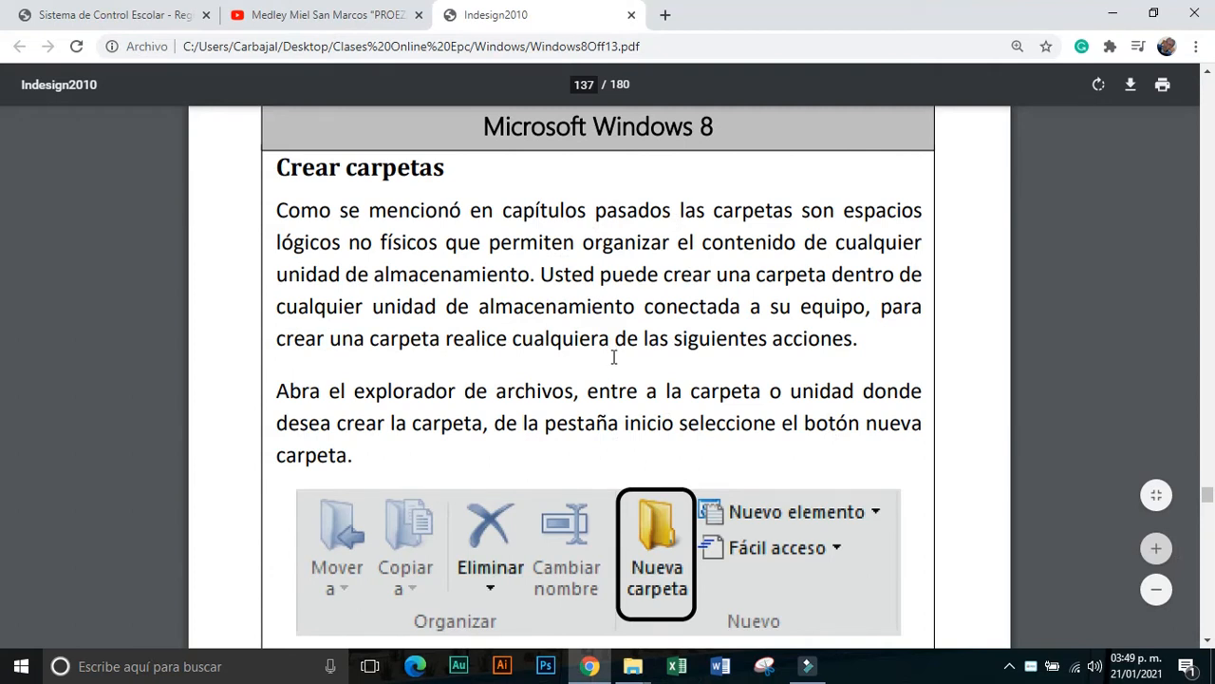
{"action": "key", "text": "alt+Tab"}
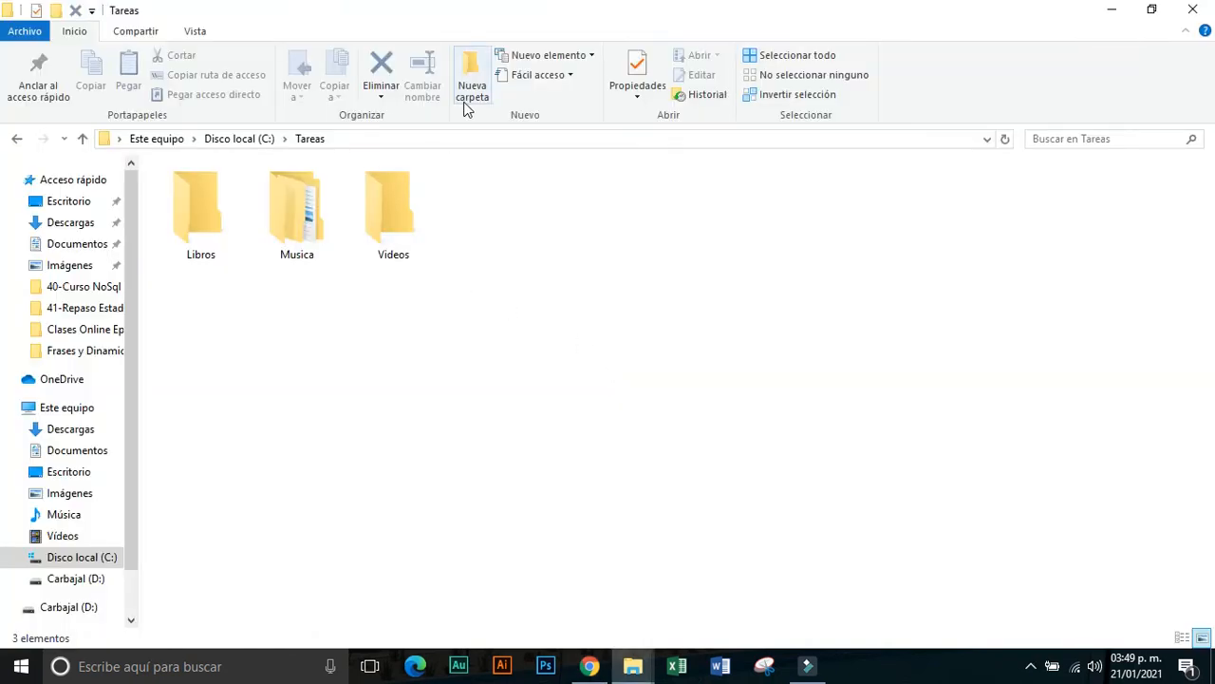
{"action": "key", "text": "alt+Tab"}
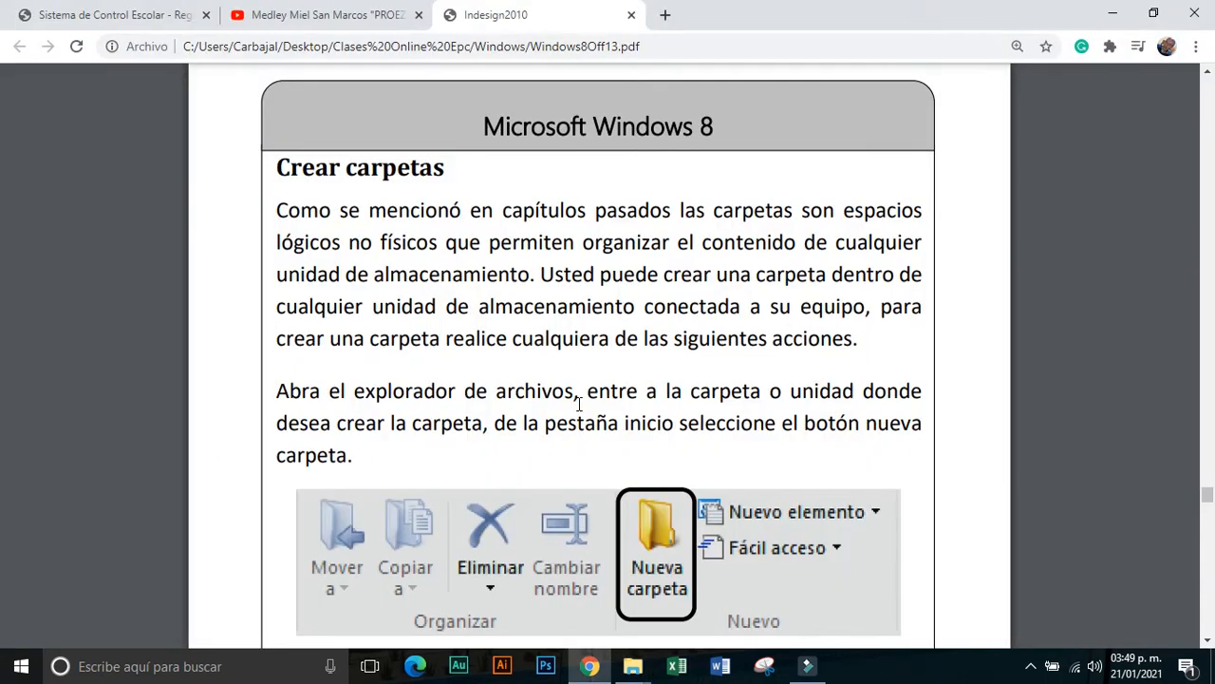
{"action": "scroll", "coordinate": [579, 404], "scroll_direction": "down", "scroll_amount": 3}
{"action": "scroll", "coordinate": [579, 403], "scroll_direction": "down", "scroll_amount": 3}
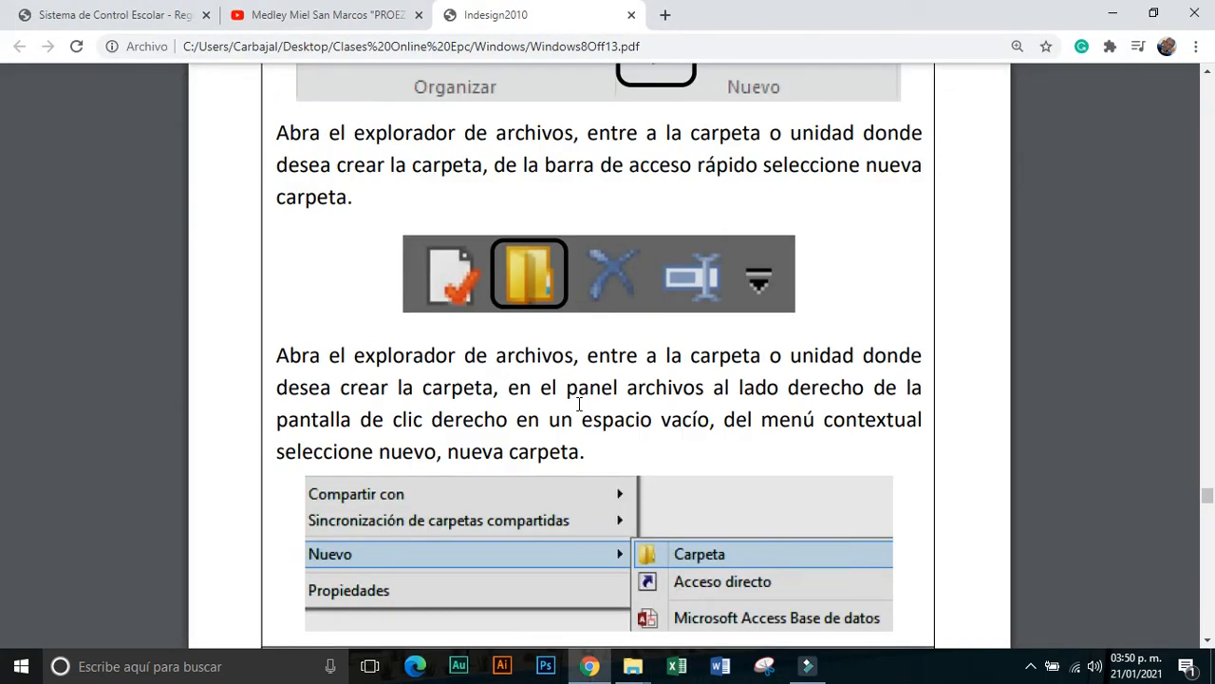
{"action": "scroll", "coordinate": [579, 403], "scroll_direction": "down", "scroll_amount": 3}
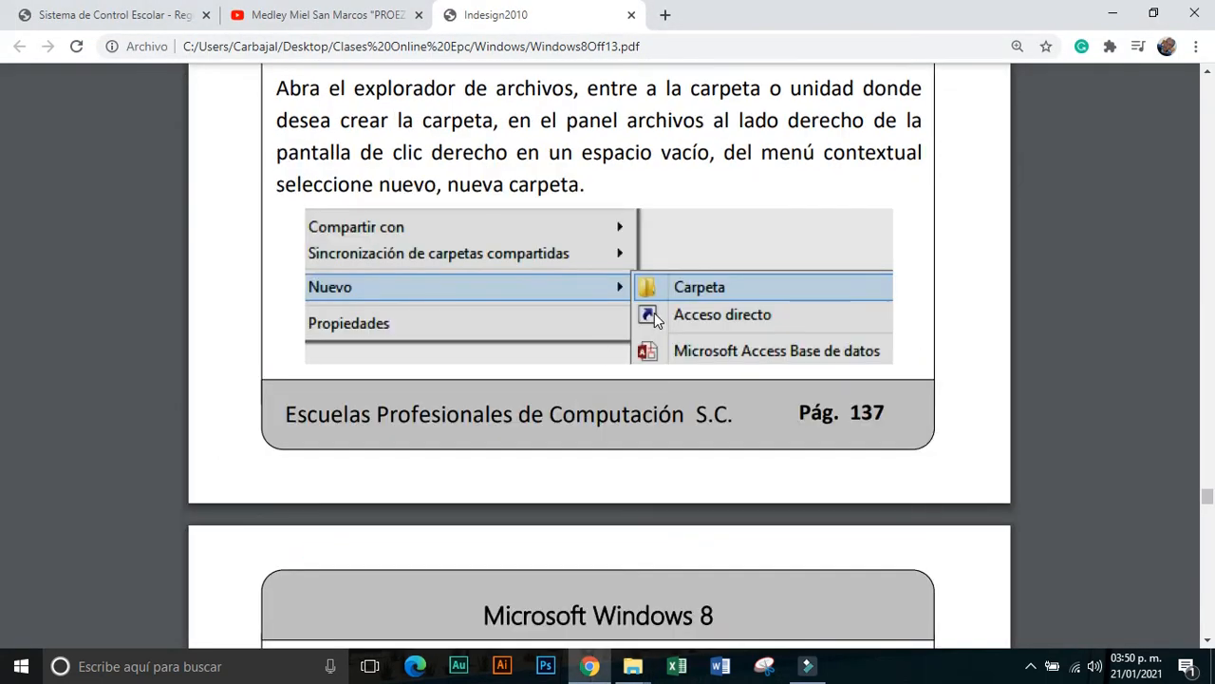
Return to File Explorer and look at the kinds of new items that can be created in the Tareas folder
{"action": "key", "text": "alt+Tab"}
{"action": "right_click", "coordinate": [517, 289]}
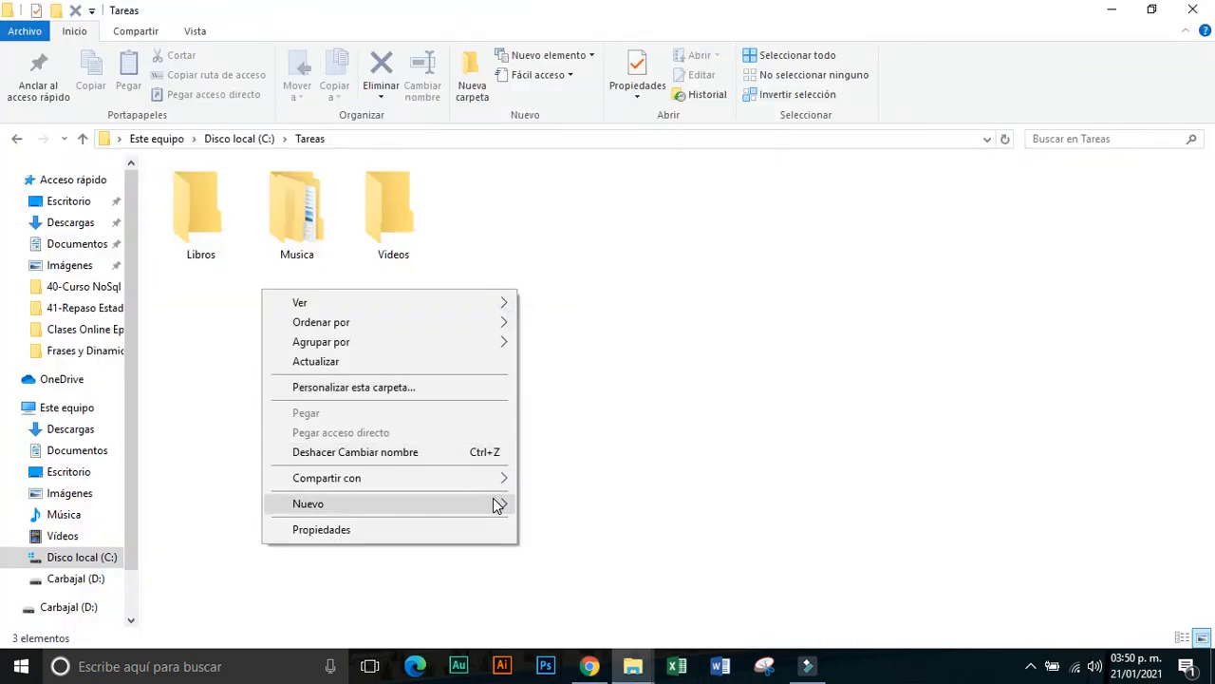
{"action": "mouse_move", "coordinate": [496, 504]}
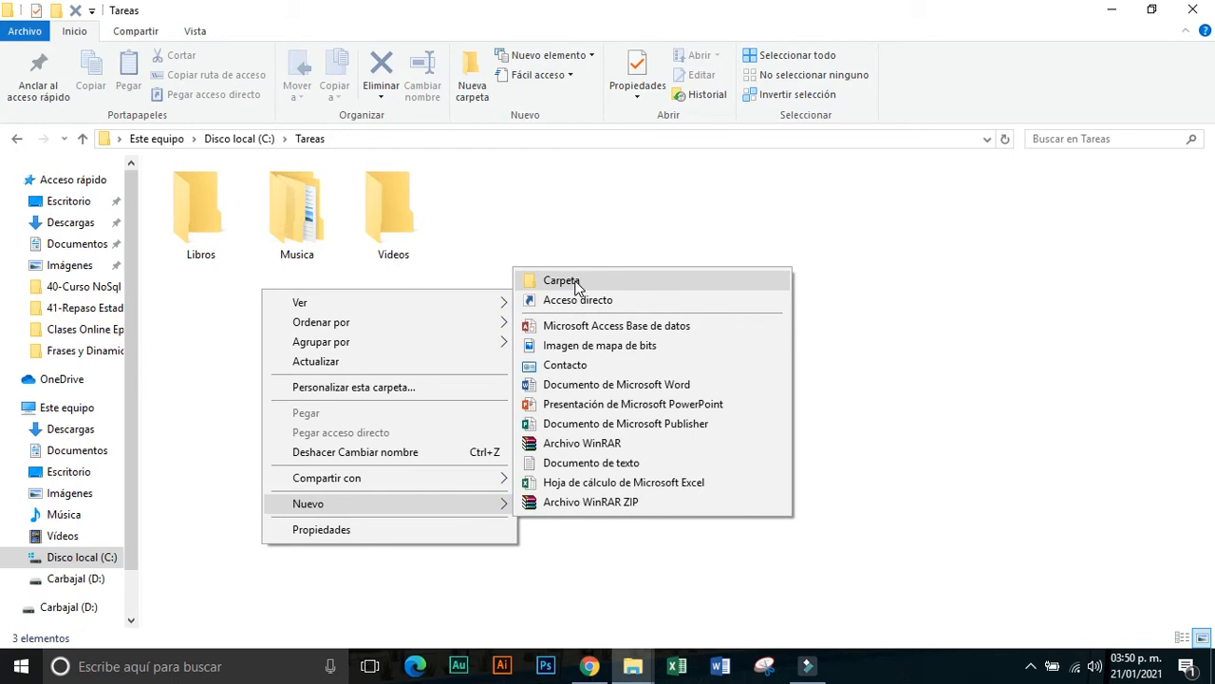
{"action": "left_click", "coordinate": [558, 226]}
Switch back to the PDF manual in Chrome and read the folder creation tip at the start of the page after 137
{"action": "key", "text": "alt+Tab"}
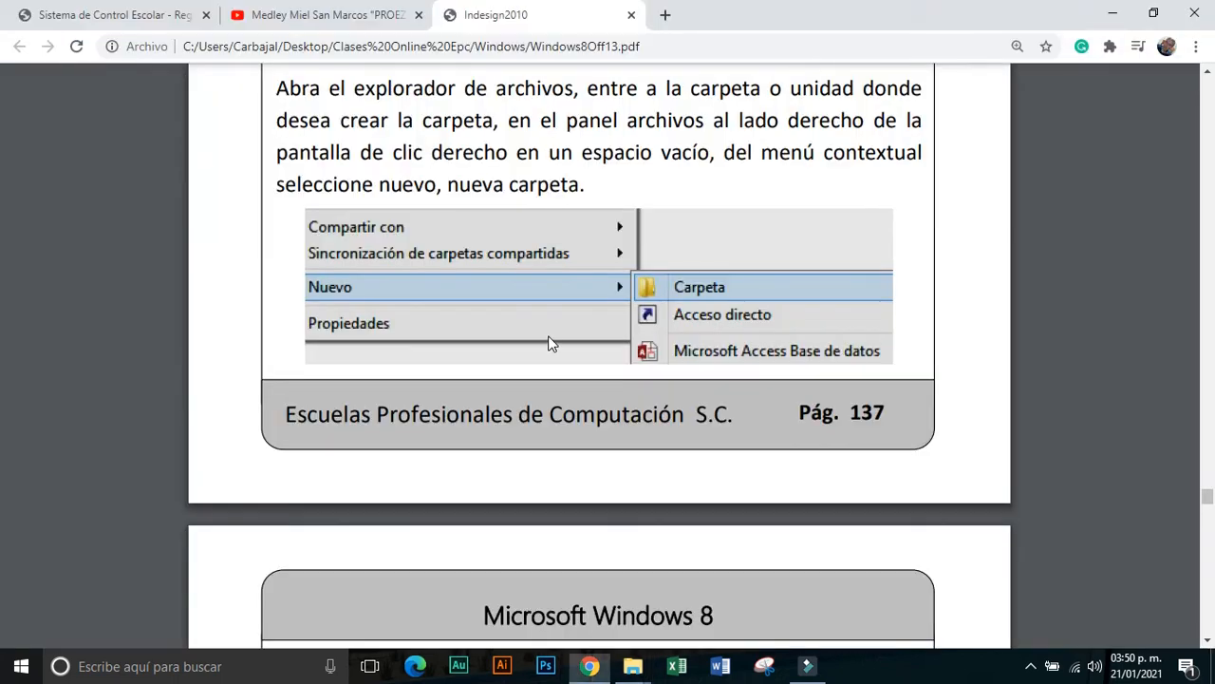
{"action": "scroll", "coordinate": [548, 337], "scroll_direction": "down", "scroll_amount": 2}
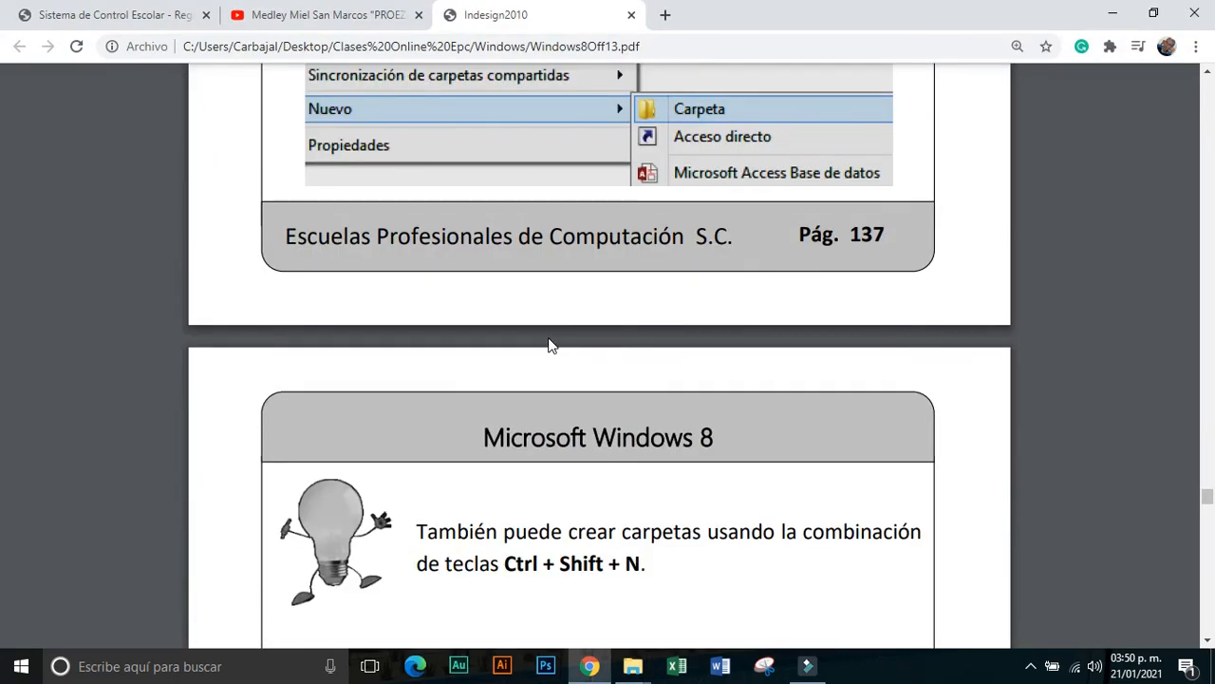
{"action": "scroll", "coordinate": [549, 339], "scroll_direction": "down", "scroll_amount": 1}
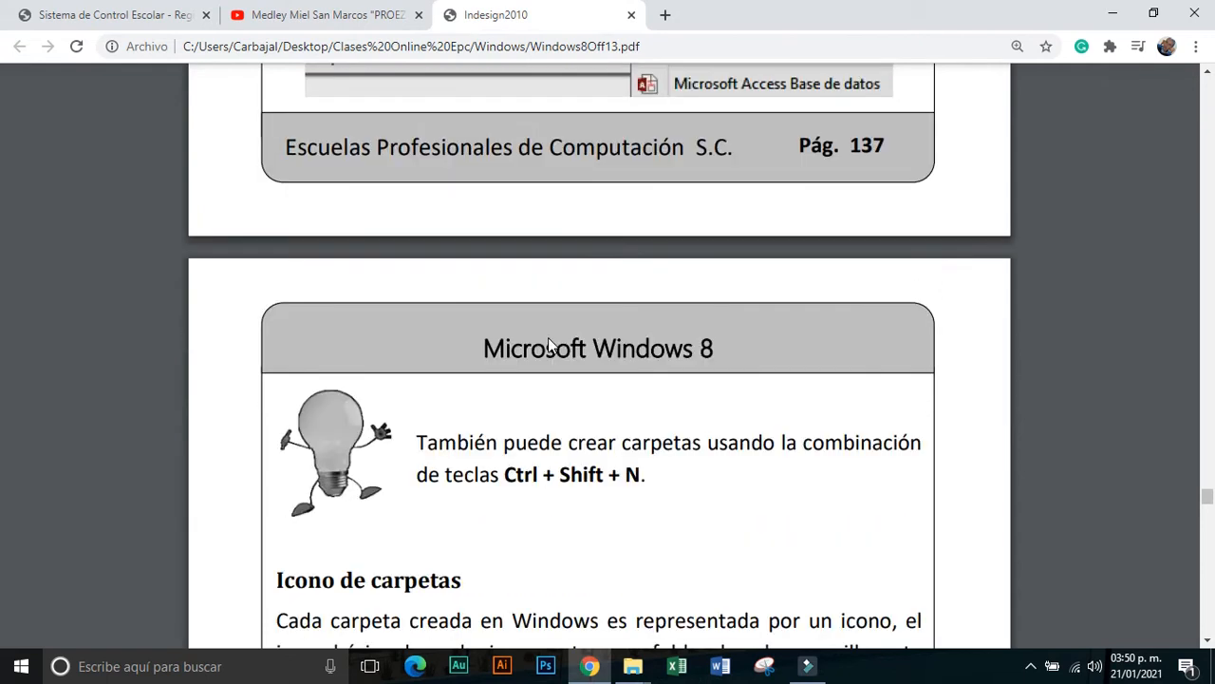
{"action": "scroll", "coordinate": [548, 337], "scroll_direction": "down", "scroll_amount": 1}
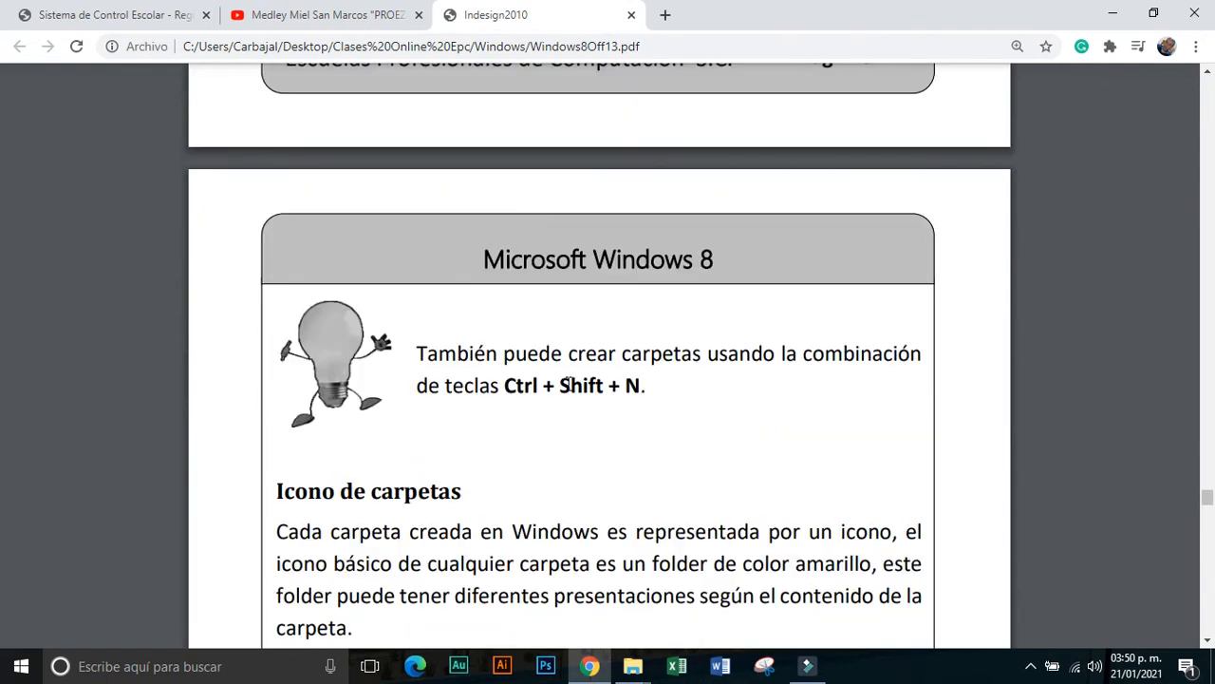
Switch to File Explorer and create a folder named Imagenes inside Tareas
{"action": "key", "text": "alt+Tab"}
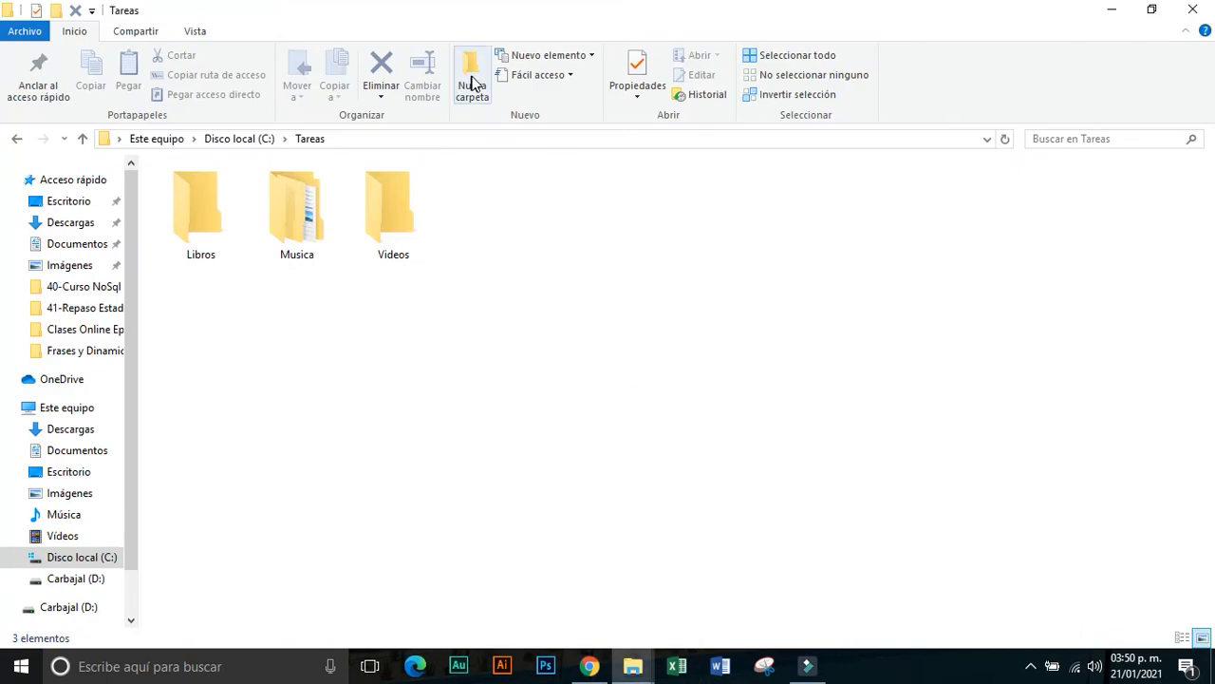
{"action": "left_click", "coordinate": [472, 83]}
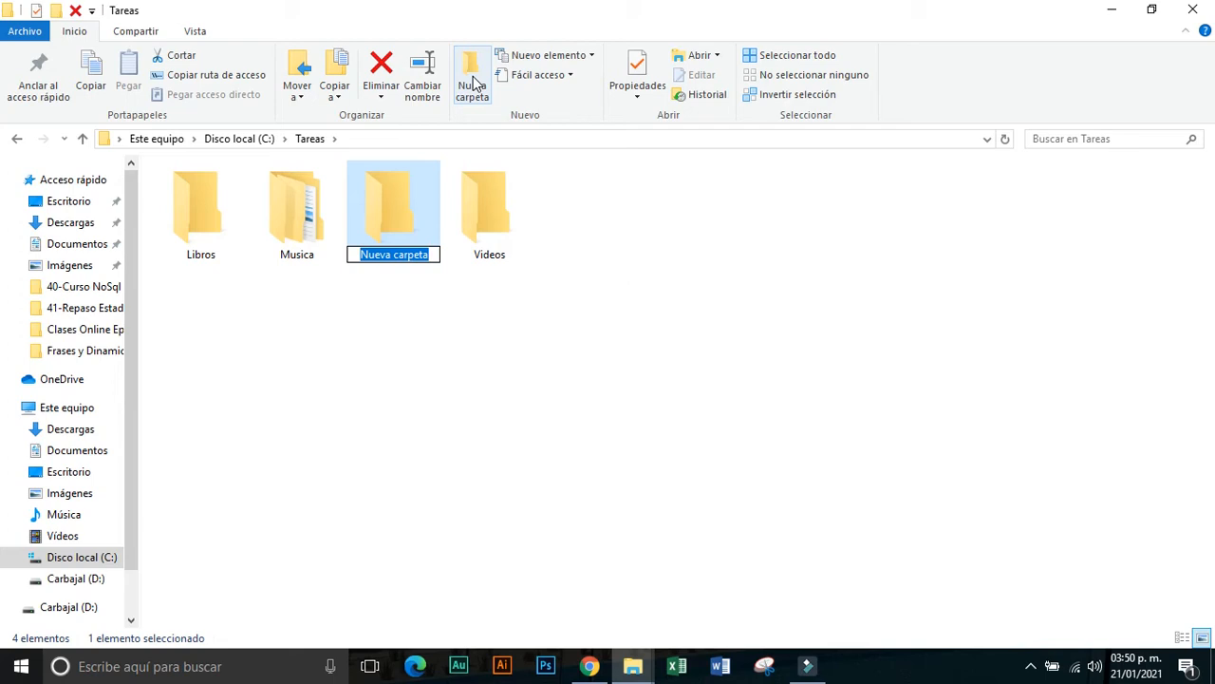
{"action": "type", "text": "Imagenes"}
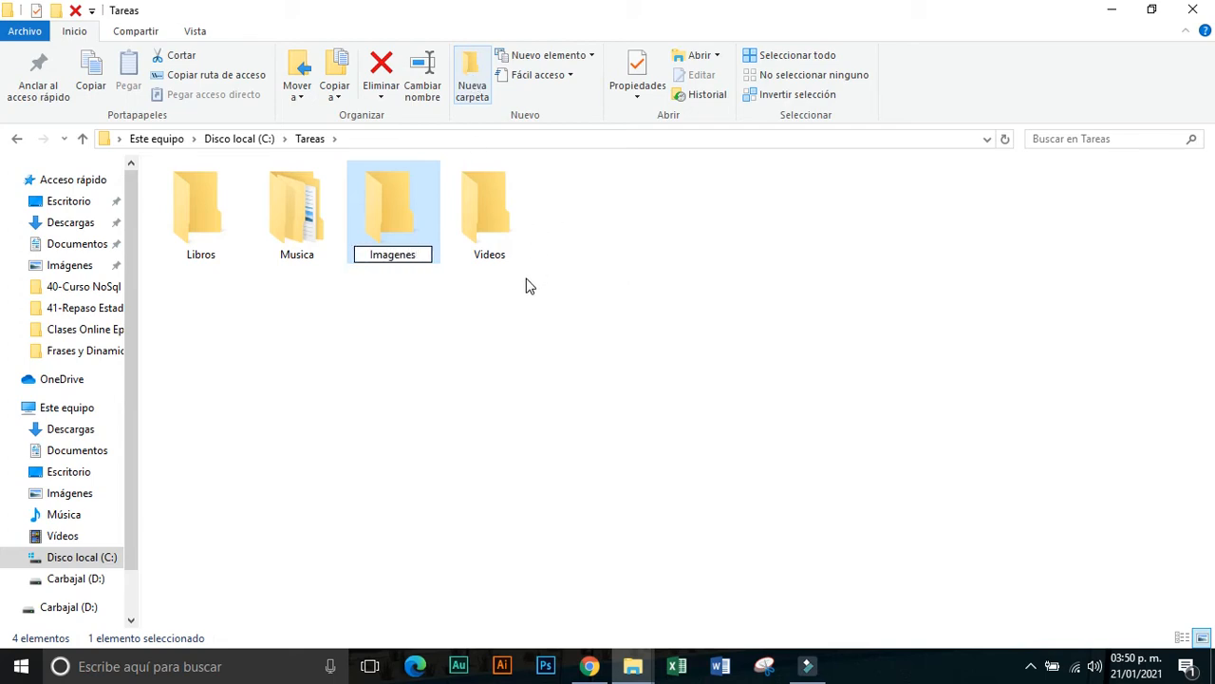
{"action": "key", "text": "Return"}
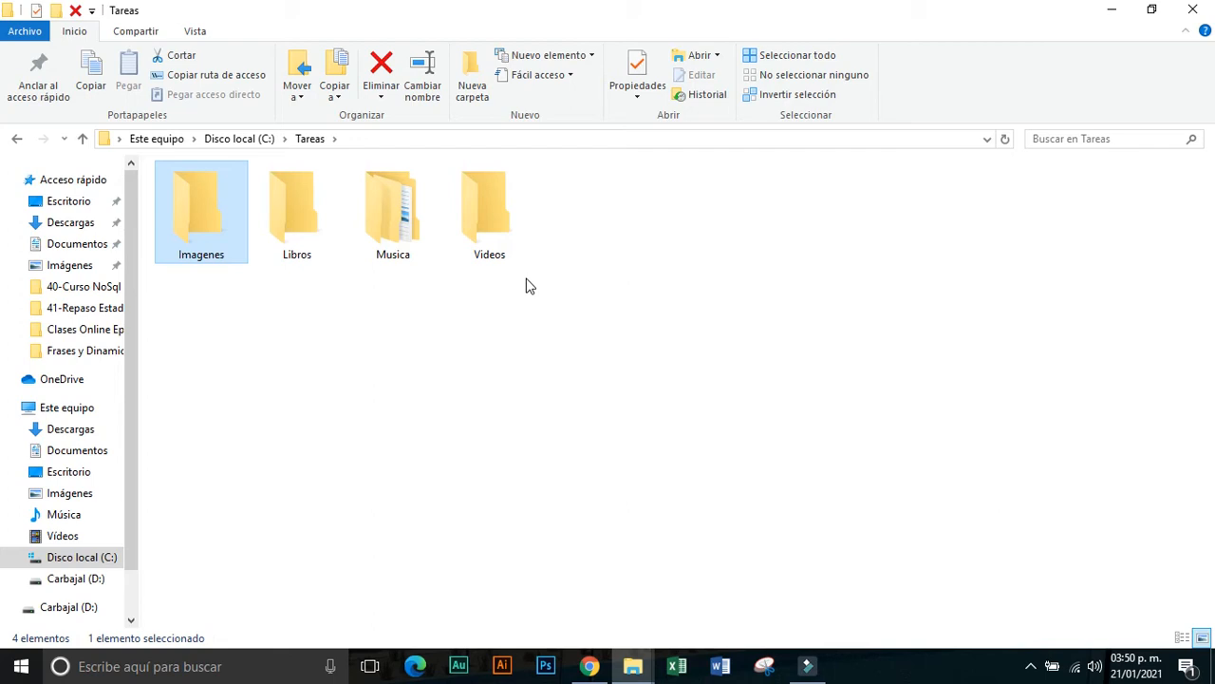
Open the Musica folder and rename its Balada subfolder as Electronica
{"action": "left_click", "coordinate": [411, 245]}
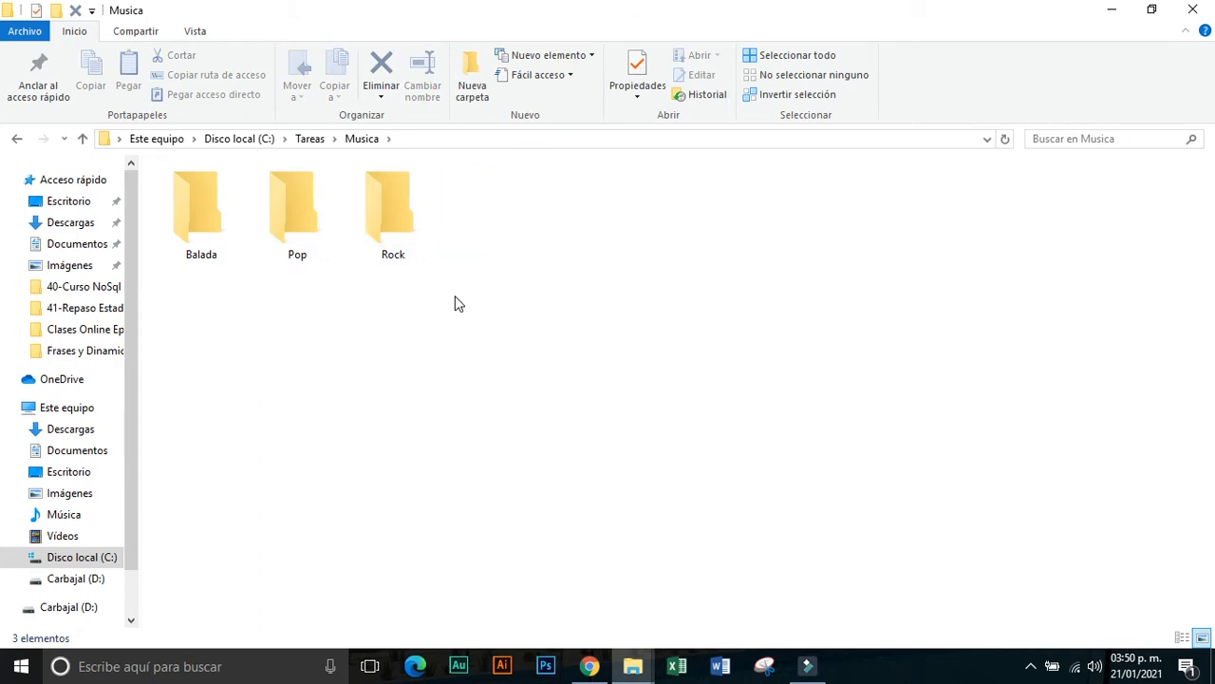
{"action": "left_click", "coordinate": [225, 263]}
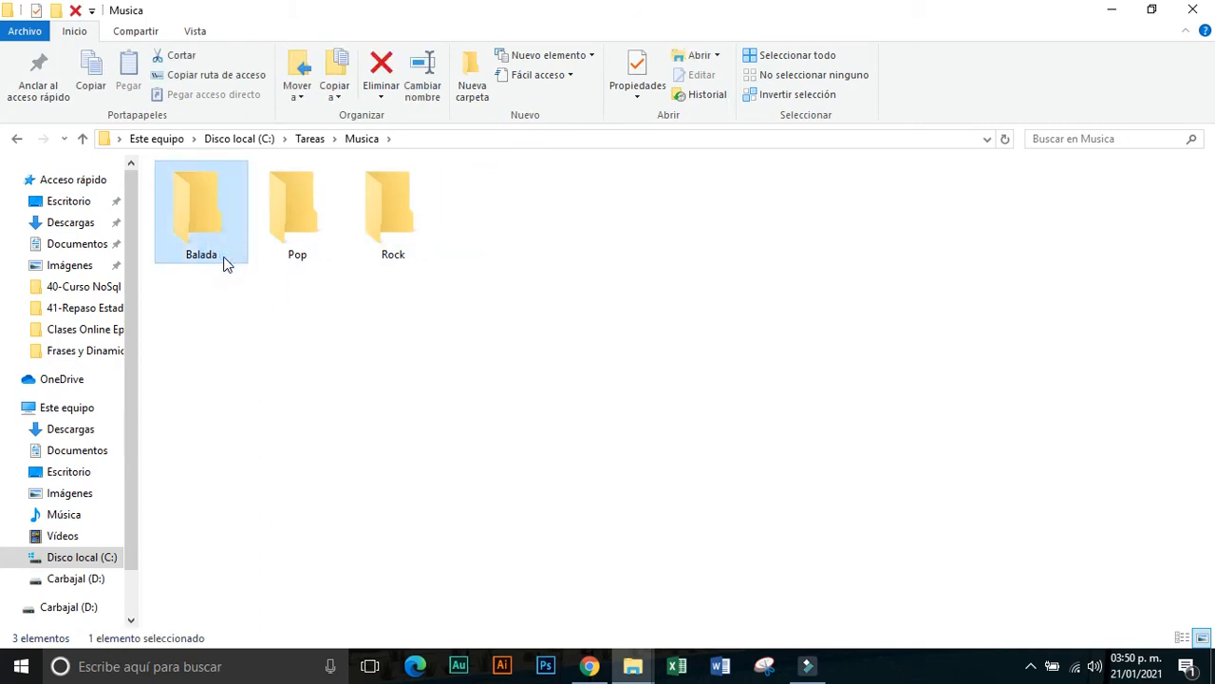
{"action": "left_click", "coordinate": [430, 68]}
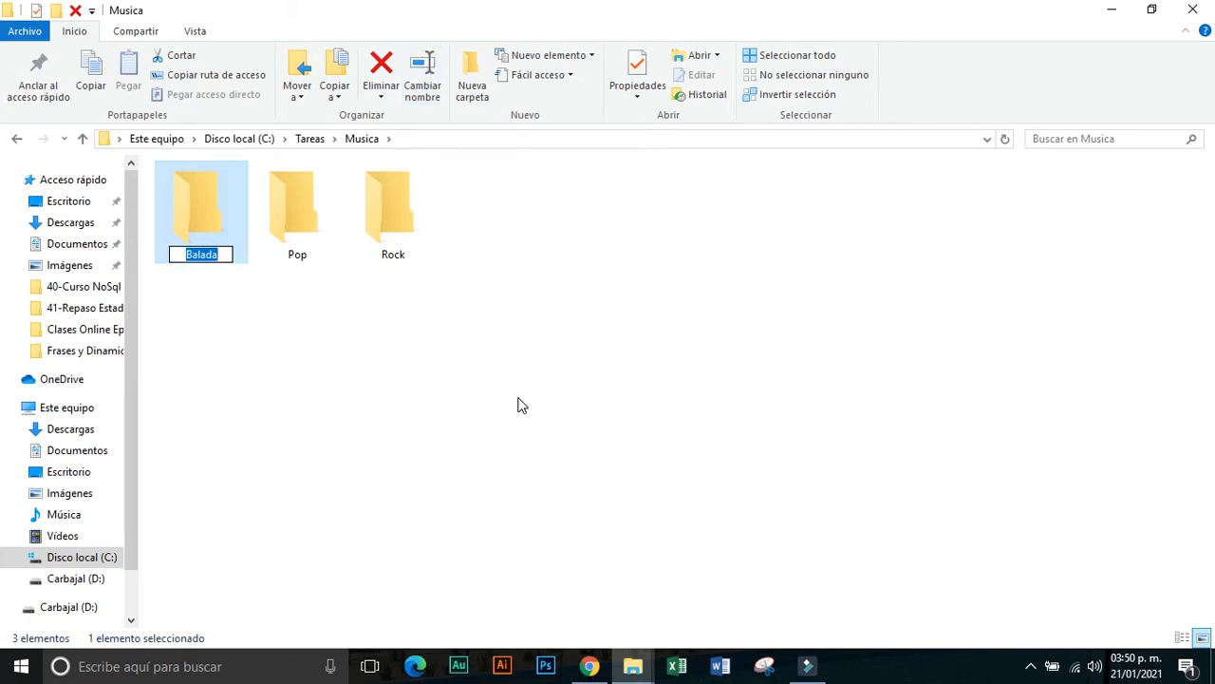
{"action": "type", "text": "Electronica"}
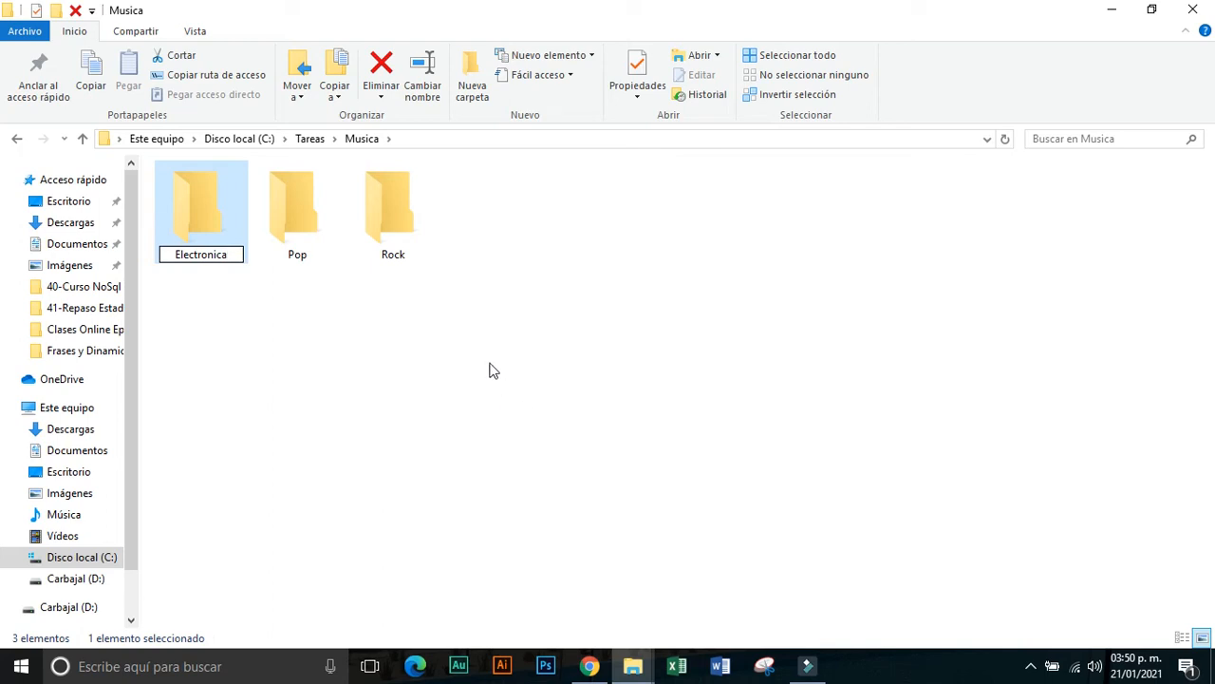
{"action": "key", "text": "Return"}
Delete the Rock folder from Musica and go back to the Tareas folder
{"action": "left_click", "coordinate": [414, 225]}
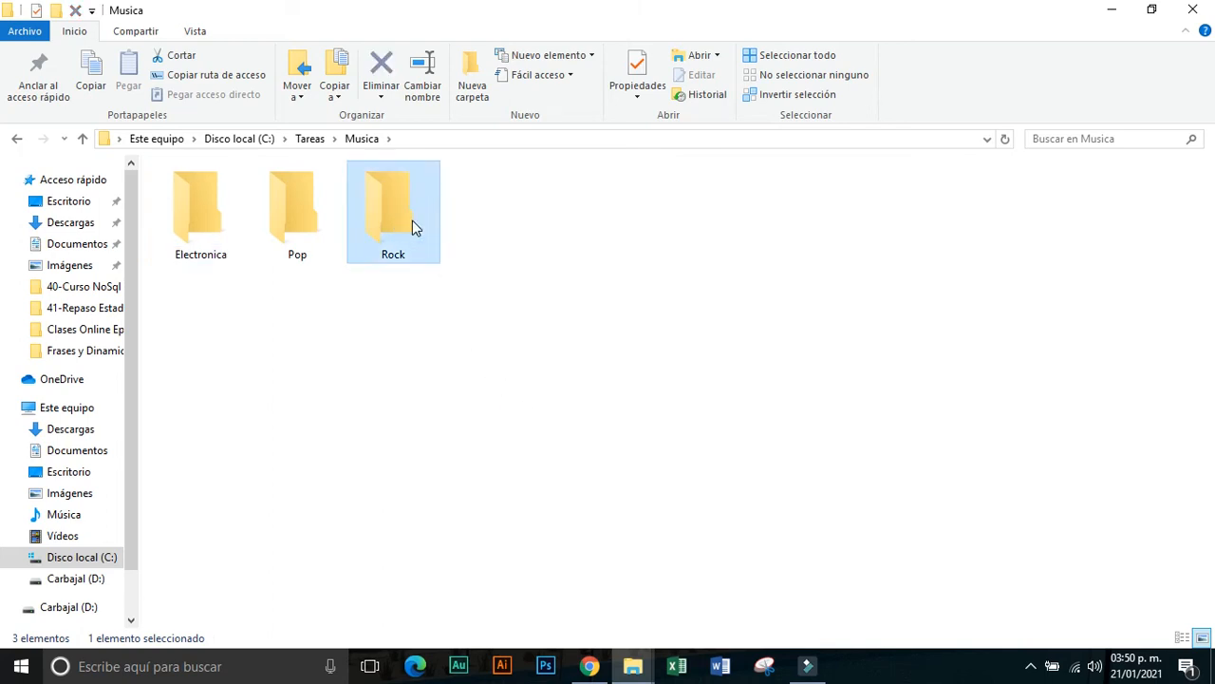
{"action": "left_click", "coordinate": [378, 62]}
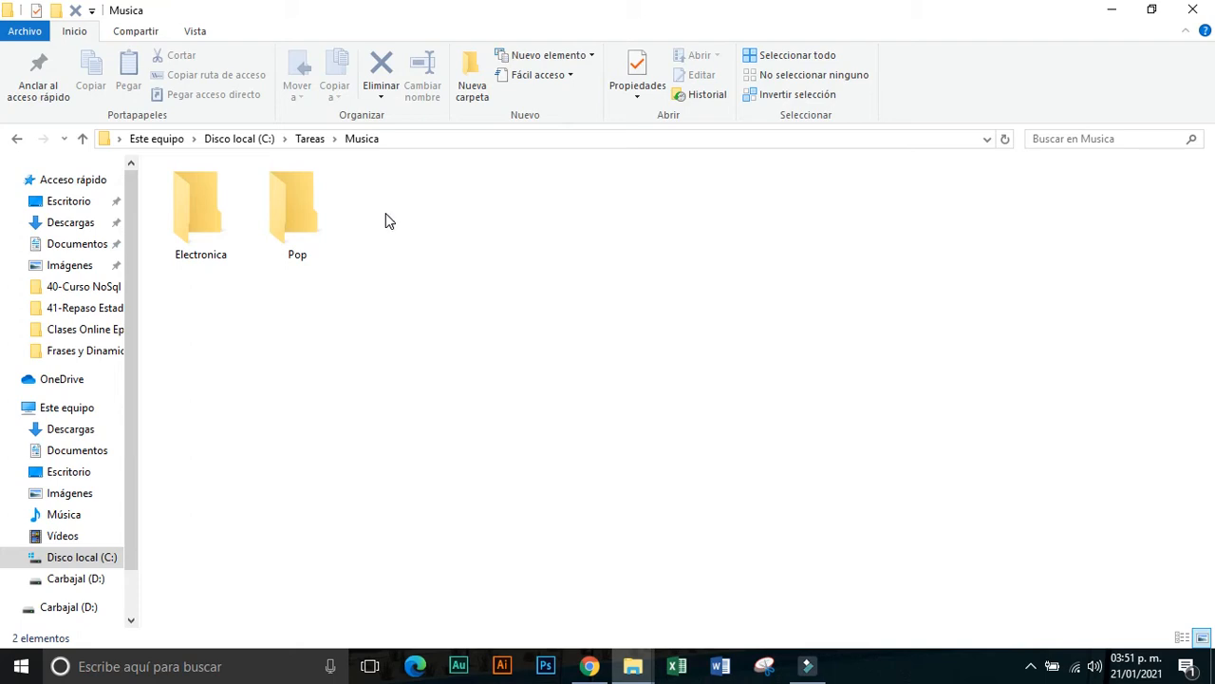
{"action": "left_click", "coordinate": [313, 141]}
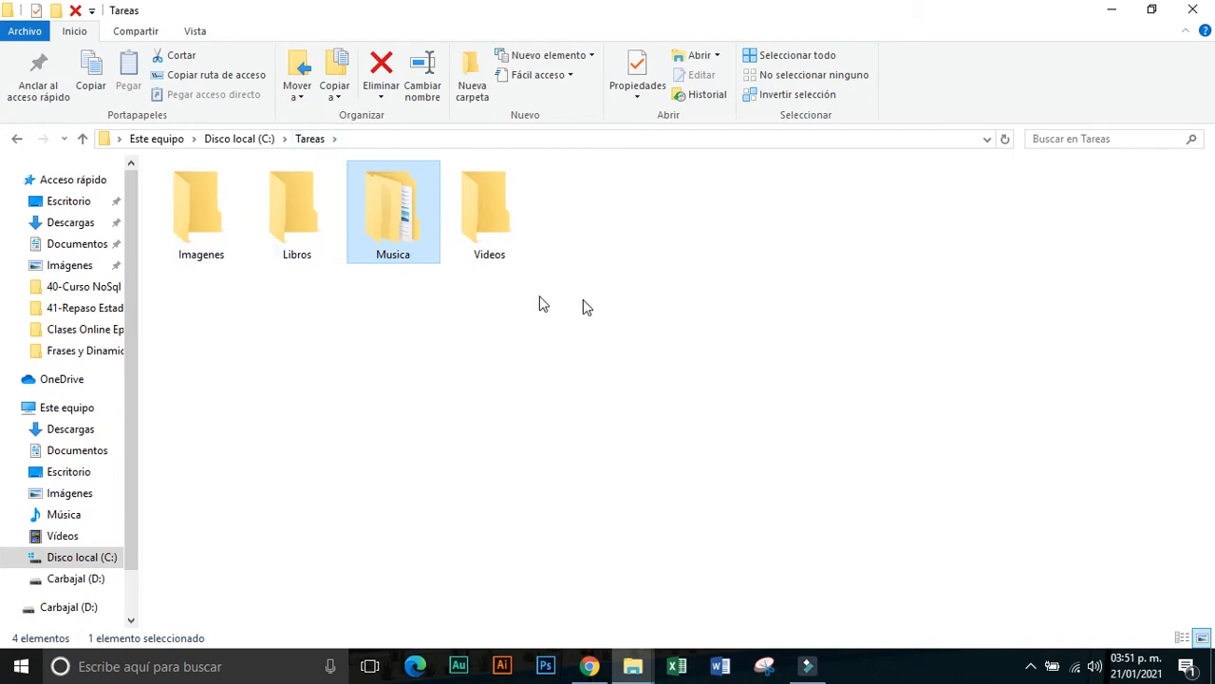
Copy dog-12.png from the system Imágenes folder into Tareas > Imagenes and display that folder's contents as large thumbnails
{"action": "double_click", "coordinate": [235, 229]}
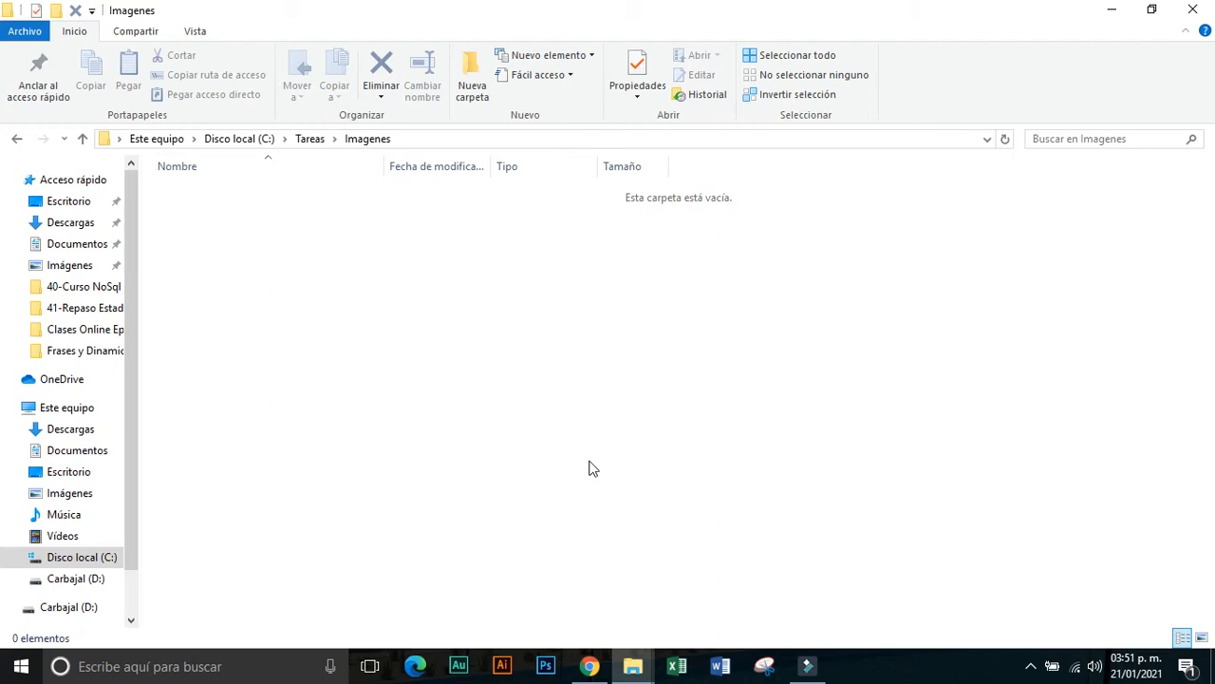
{"action": "left_click", "coordinate": [635, 668]}
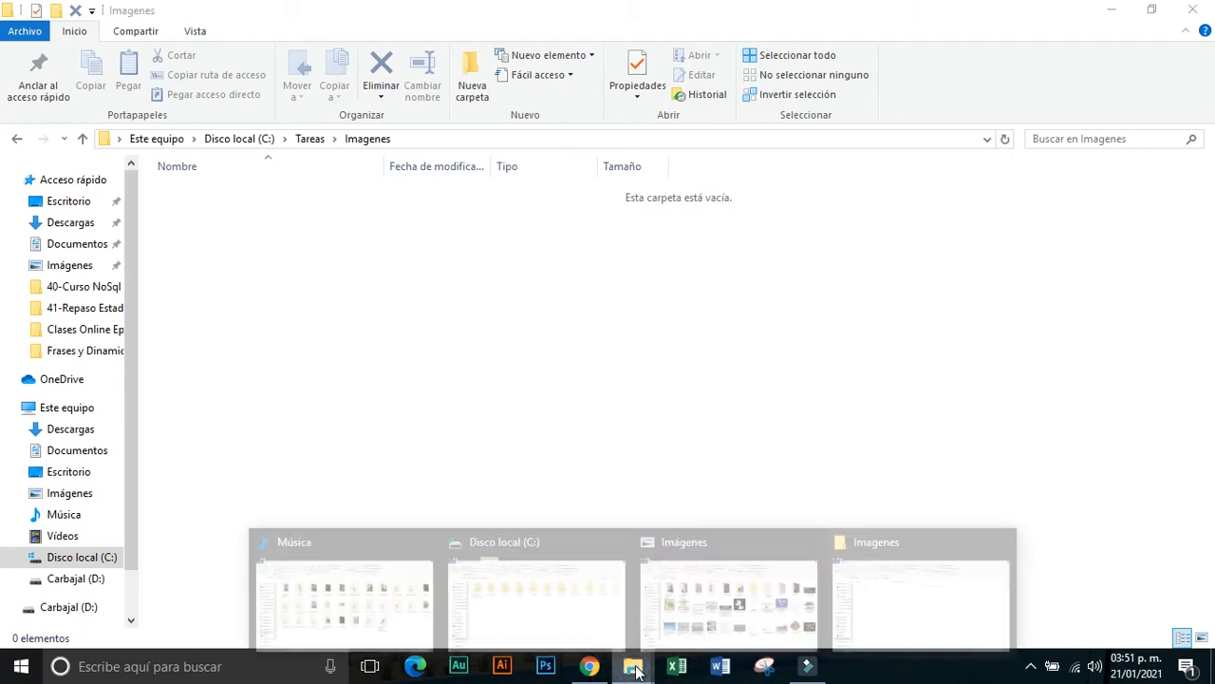
{"action": "left_click", "coordinate": [670, 596]}
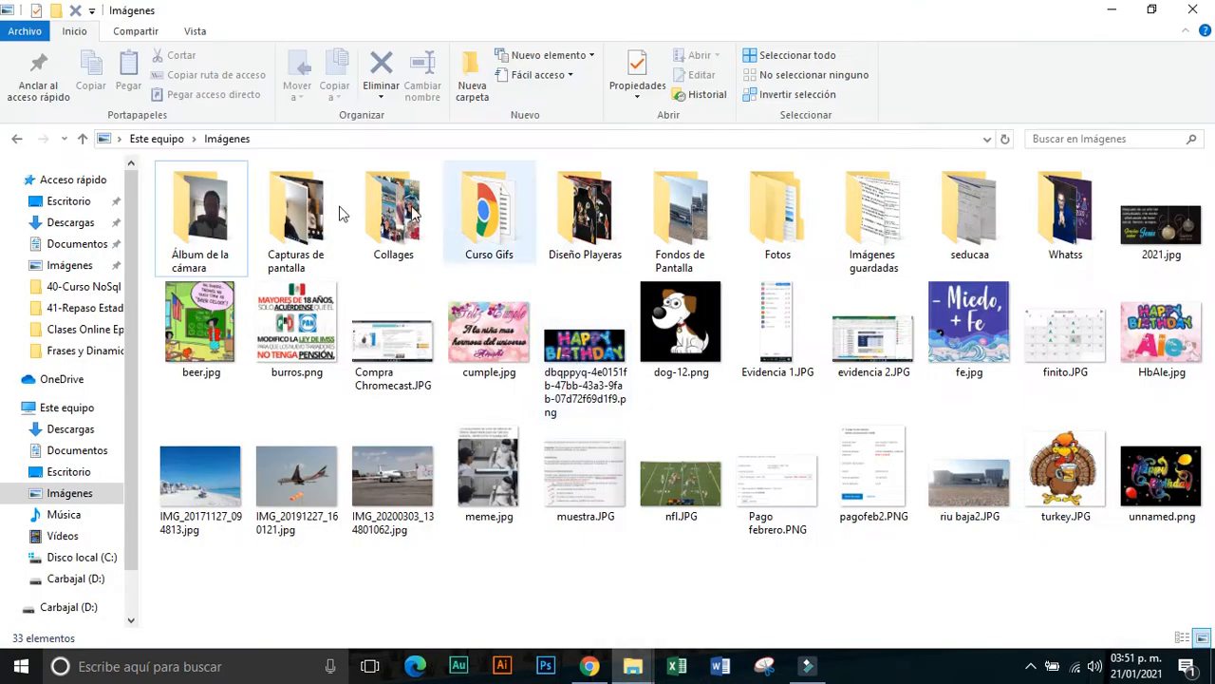
{"action": "double_click", "coordinate": [667, 341]}
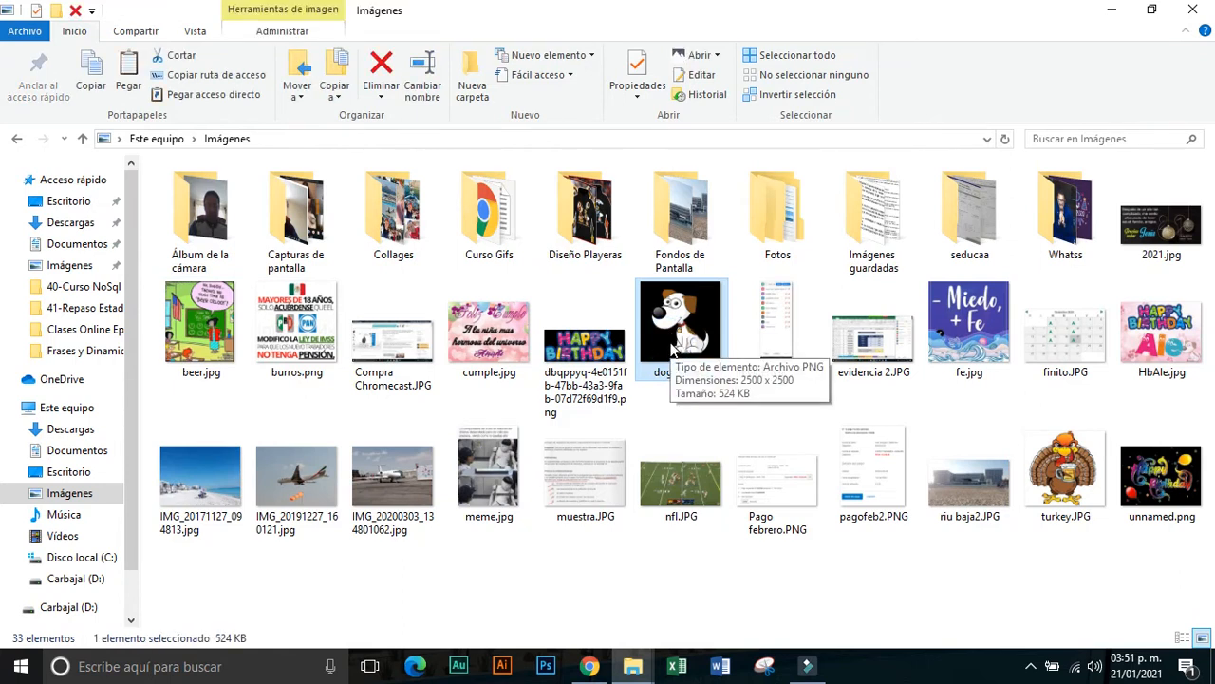
{"action": "key", "text": "alt+Tab"}
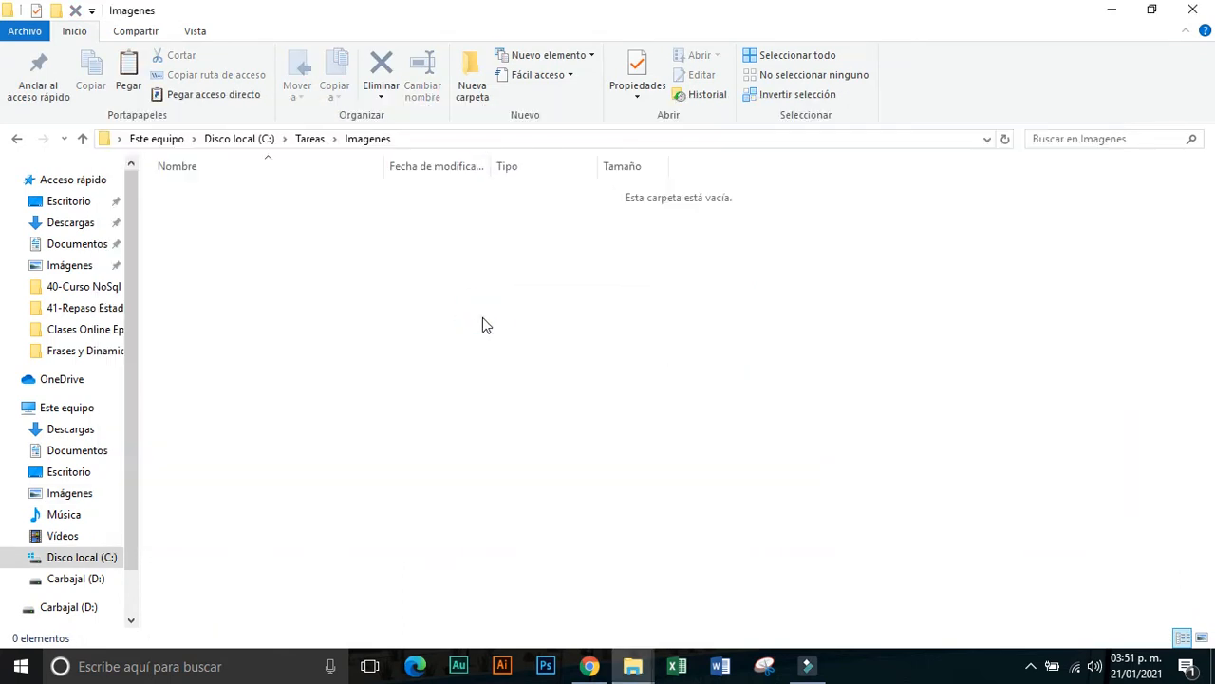
{"action": "key", "text": "ctrl+v"}
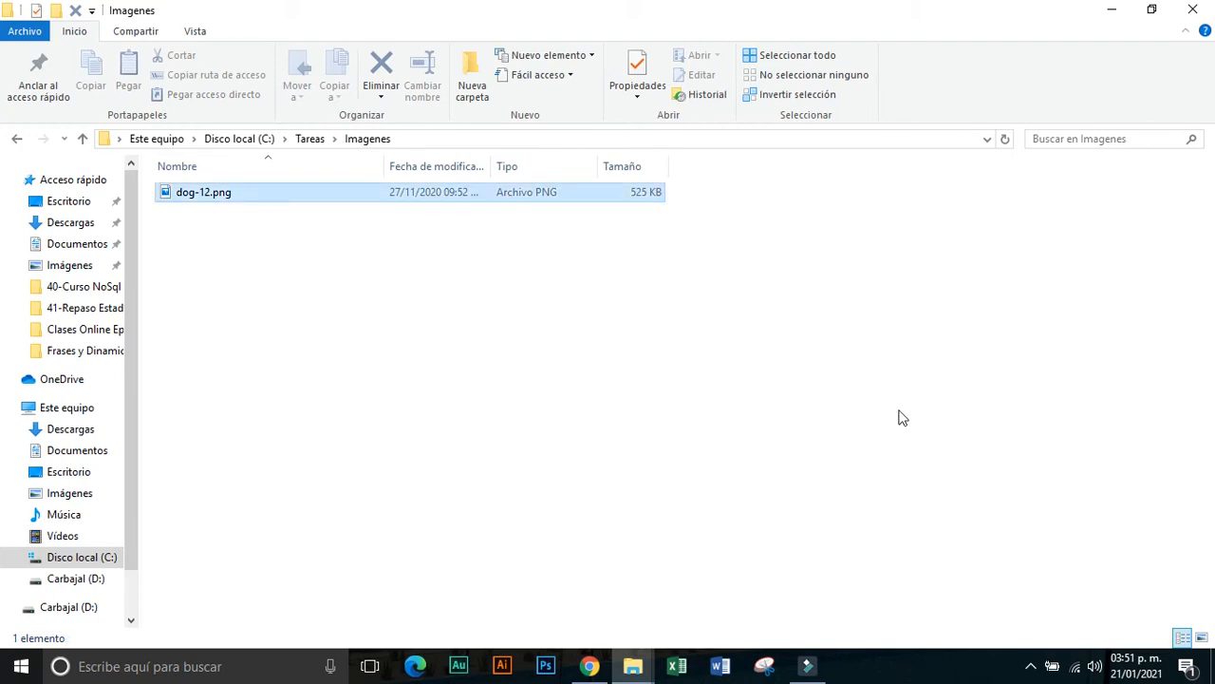
{"action": "left_click", "coordinate": [1201, 637]}
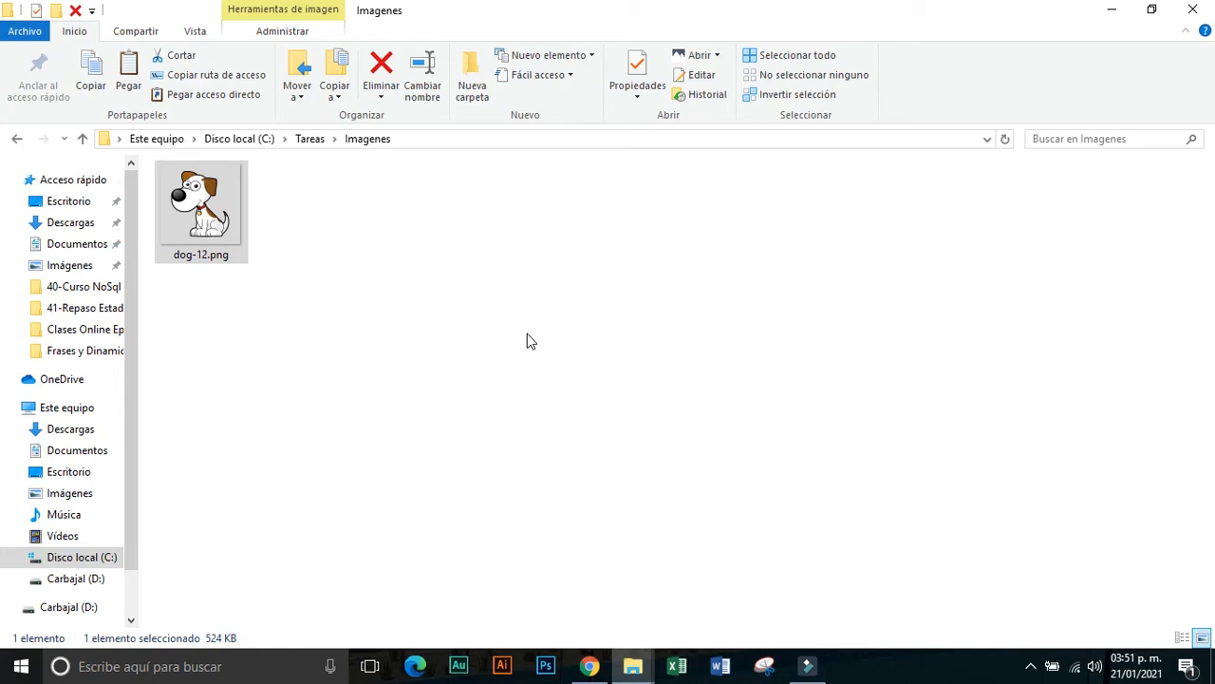
Copy IMG_20191227_160121.jpg from the system Imágenes folder into Tareas > Imagenes
{"action": "key", "text": "alt+Left"}
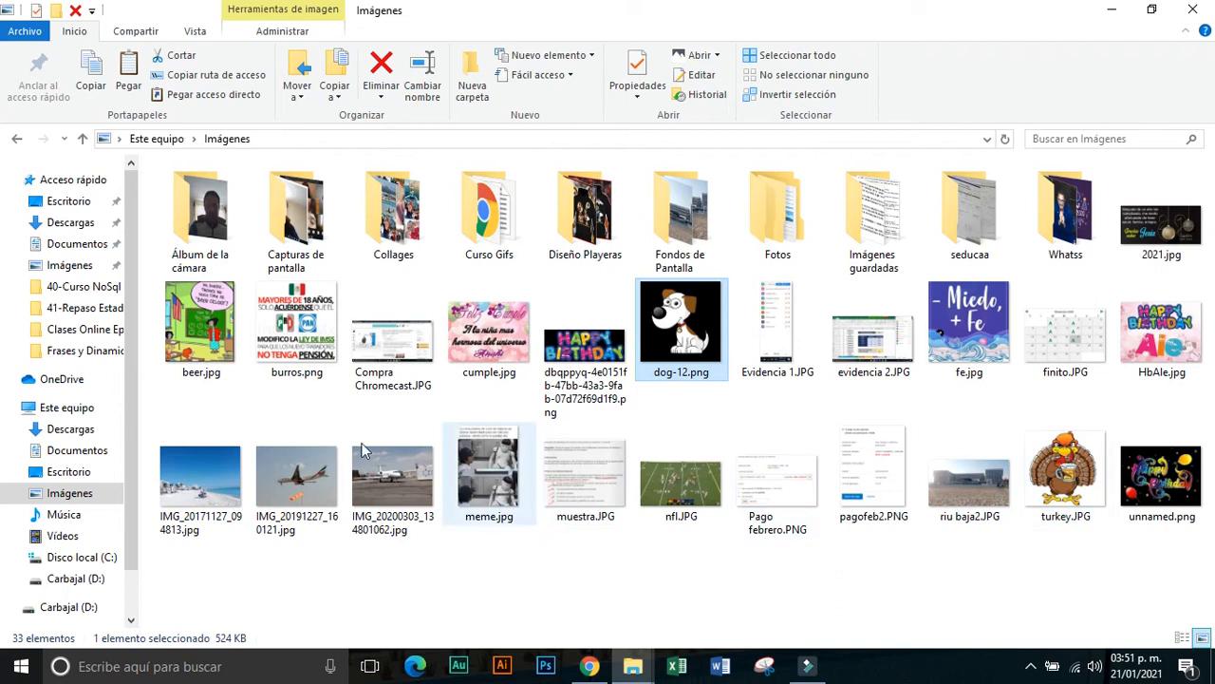
{"action": "left_click", "coordinate": [319, 462]}
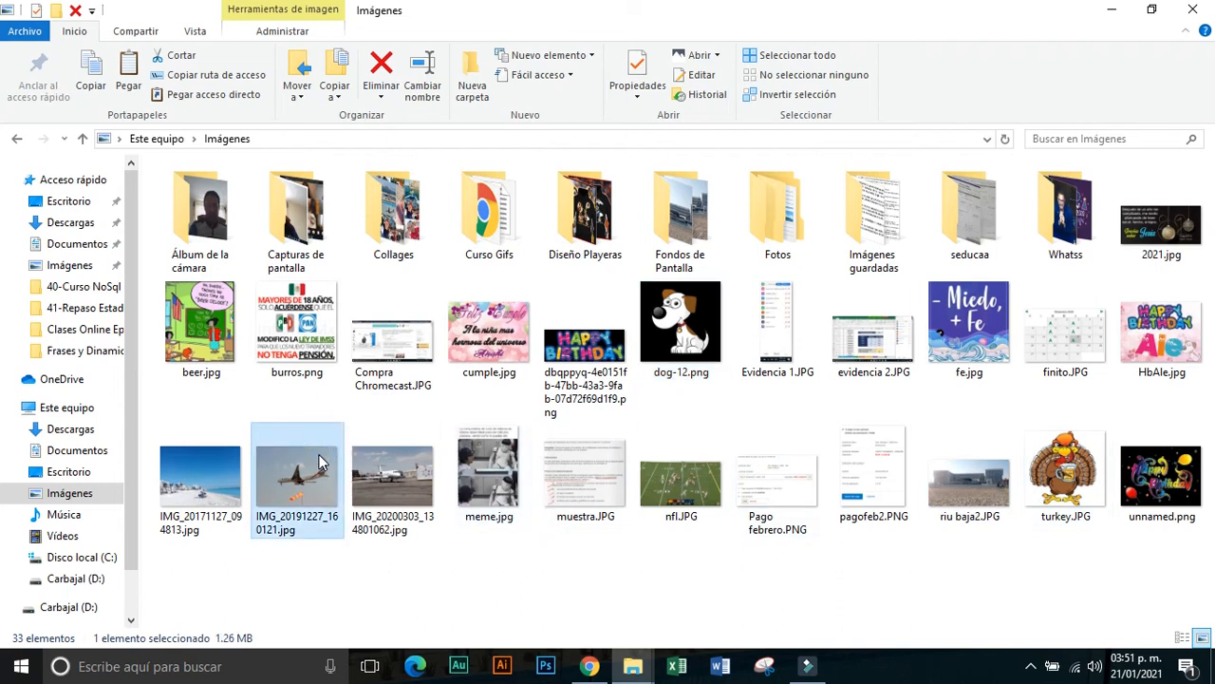
{"action": "key", "text": "alt+Right"}
{"action": "left_click", "coordinate": [399, 263]}
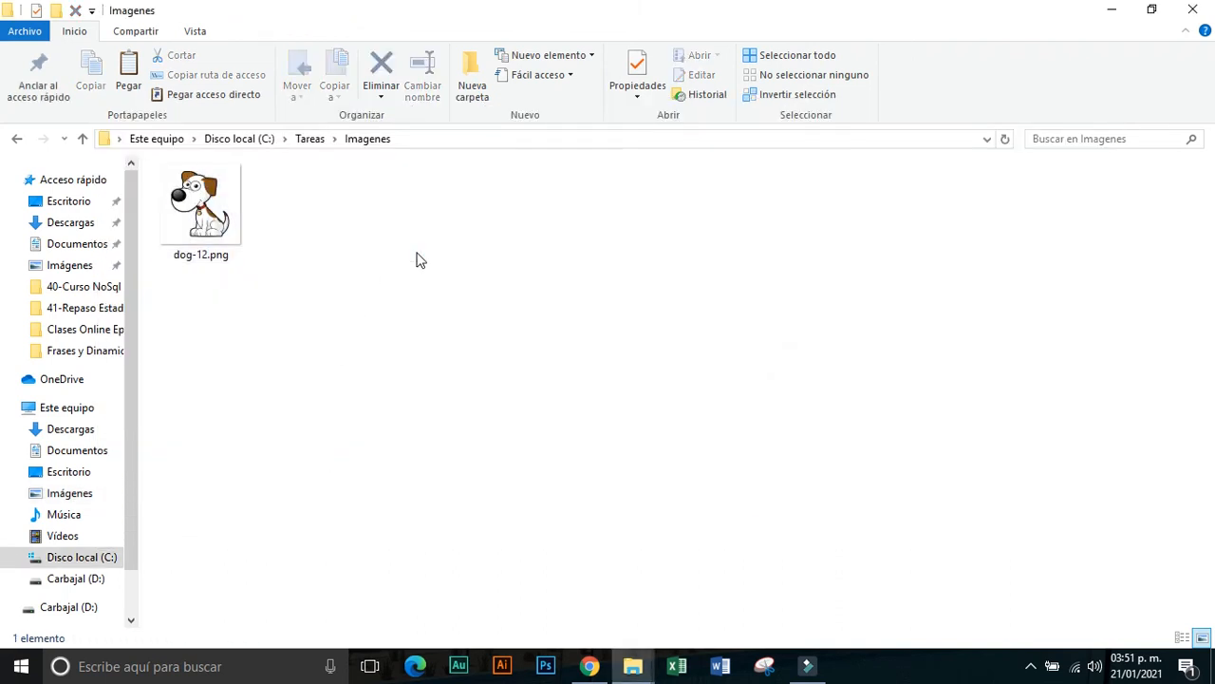
{"action": "key", "text": "ctrl+v"}
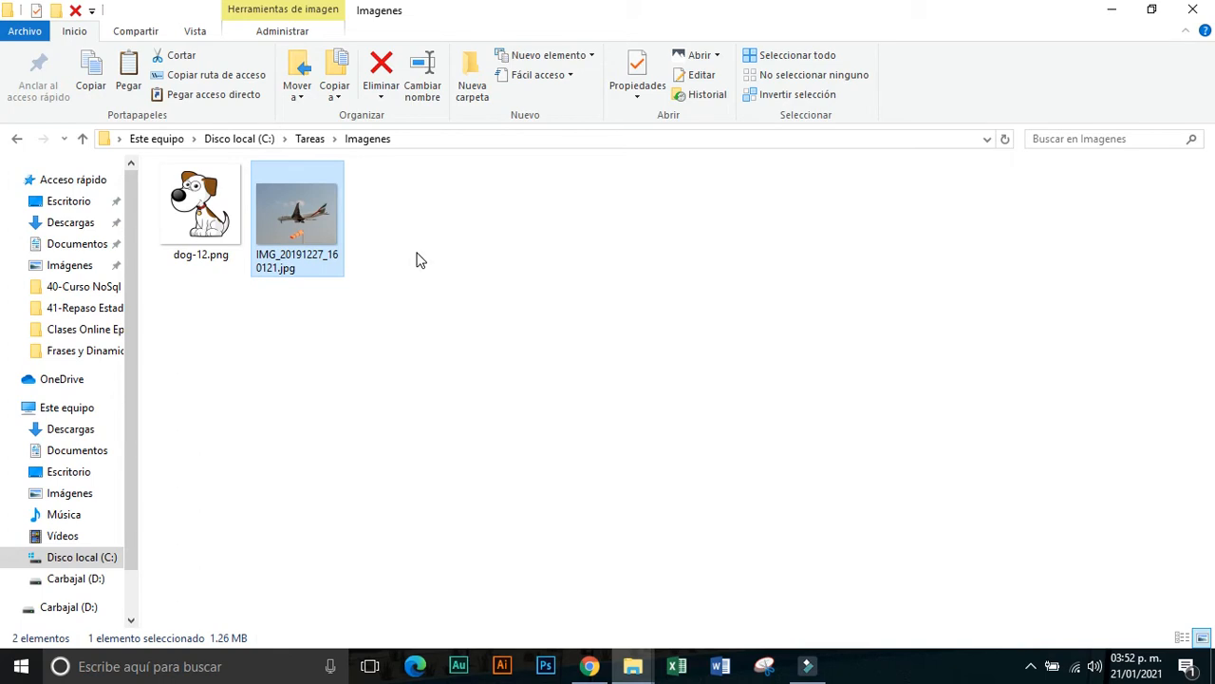
Place the Tareas > Imagenes and system Imágenes windows side by side and copy HbAle.jpg into Tareas > Imagenes
{"action": "key", "text": "super+Right"}
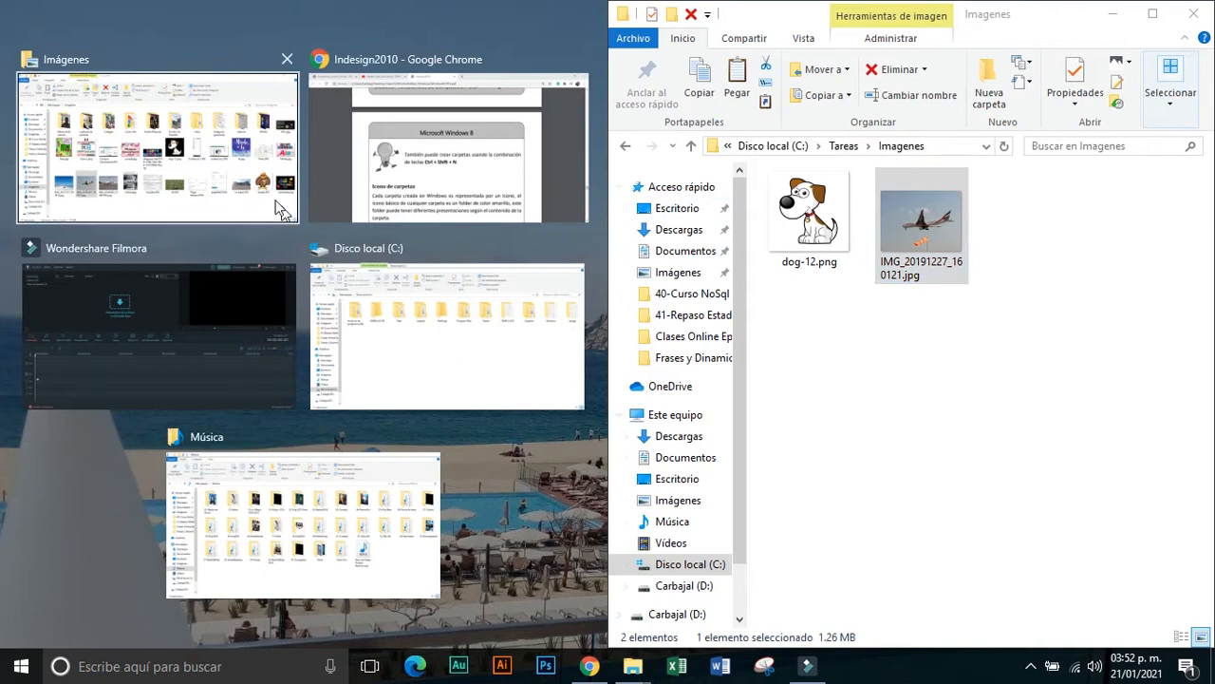
{"action": "left_click", "coordinate": [253, 190]}
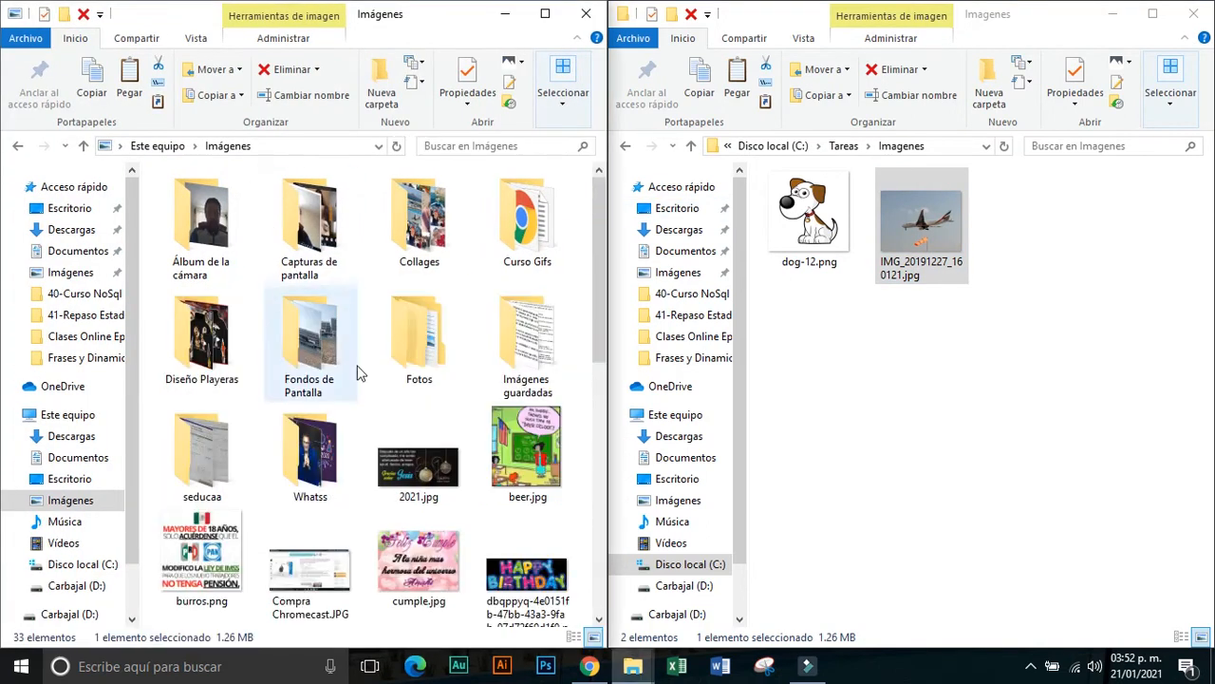
{"action": "left_click_drag", "start_coordinate": [602, 207], "coordinate": [604, 318]}
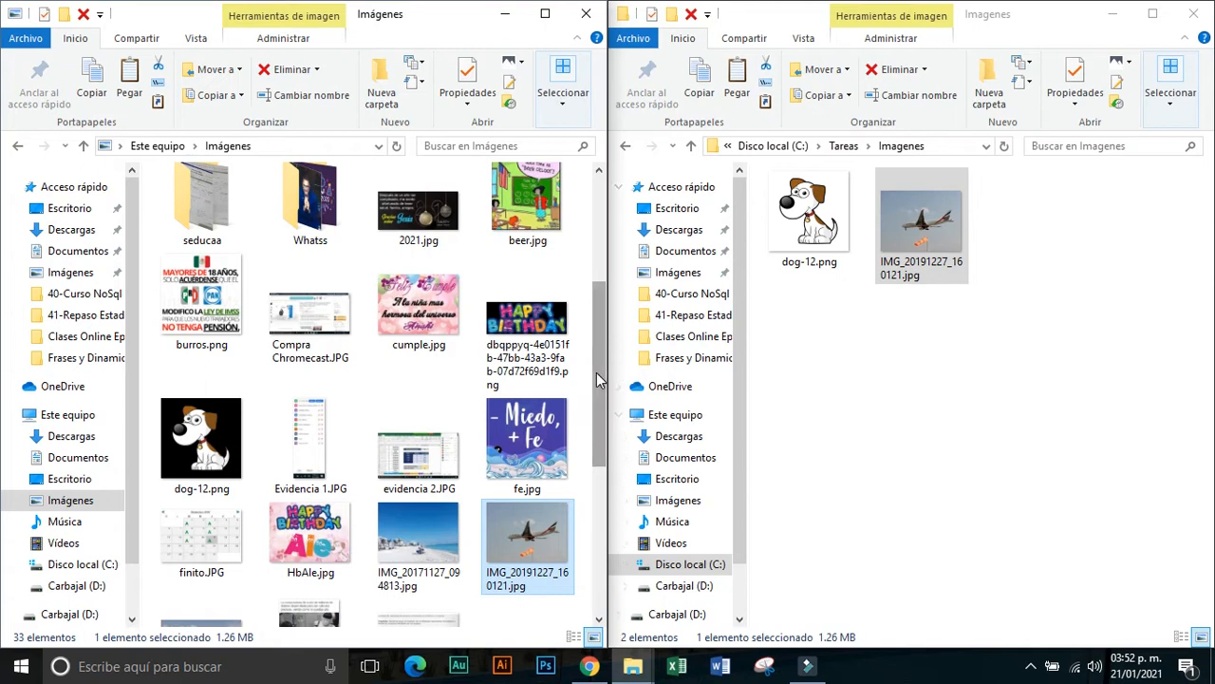
{"action": "left_click", "coordinate": [334, 528]}
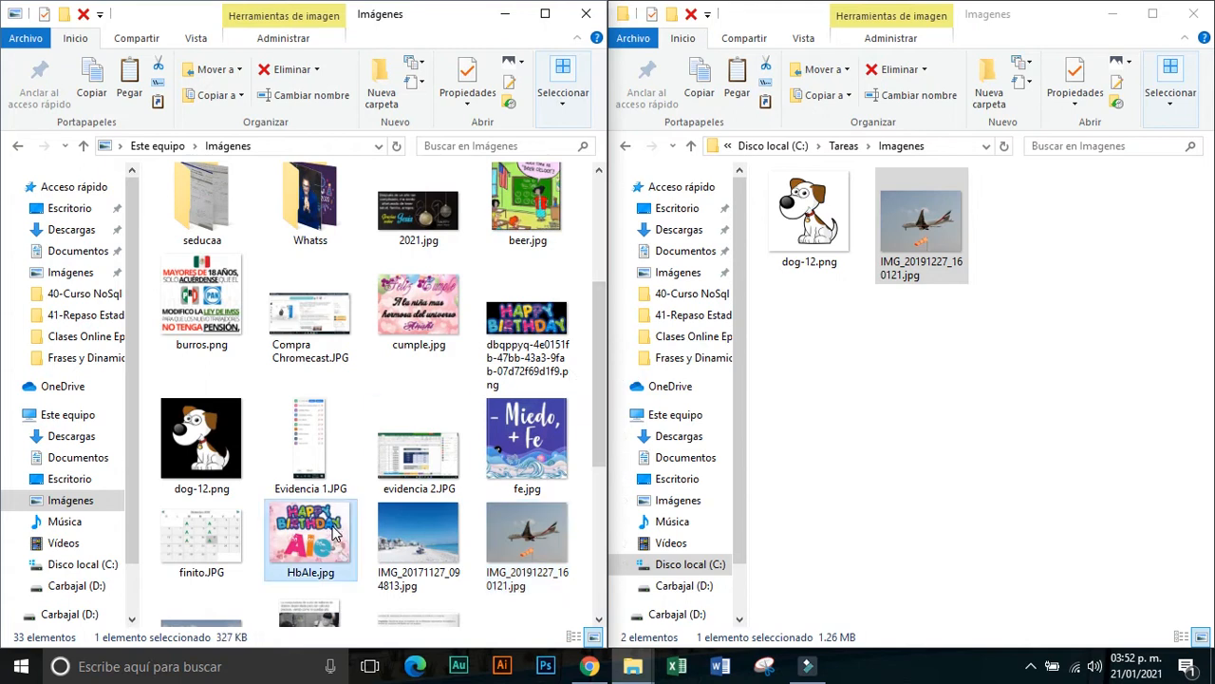
{"action": "left_click_drag", "start_coordinate": [332, 537], "coordinate": [857, 402]}
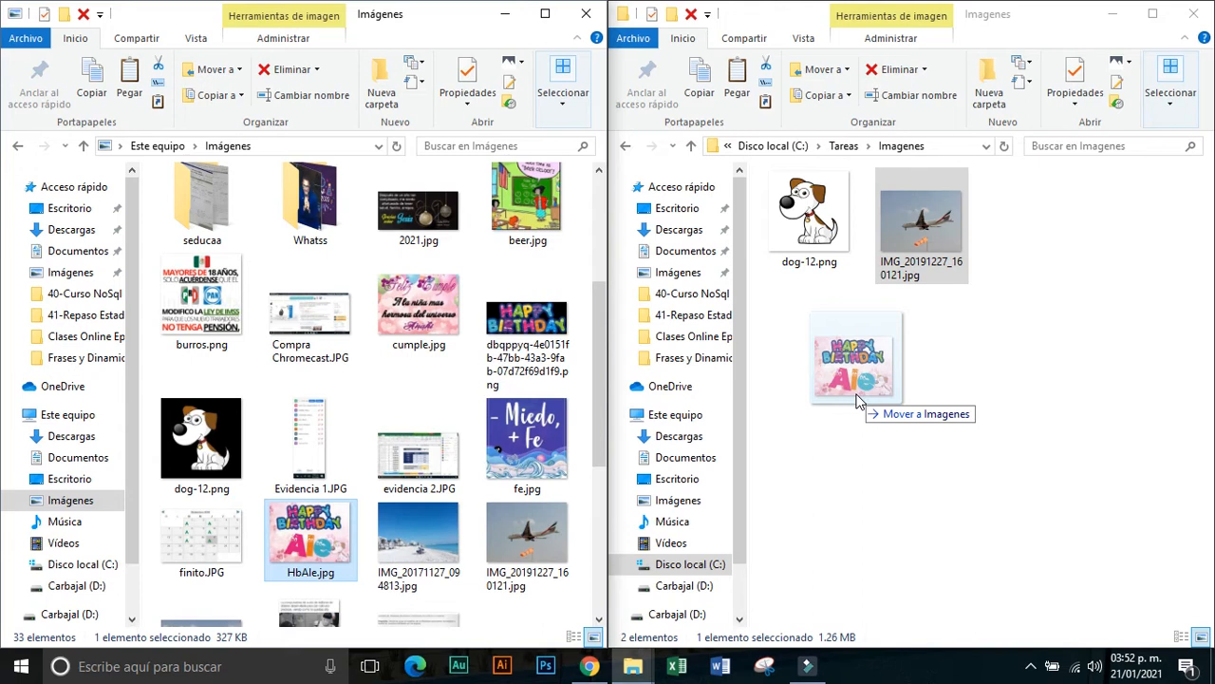
{"action": "left_click_drag", "start_coordinate": [857, 402], "coordinate": [858, 402]}
{"action": "key", "text": "ctrl"}
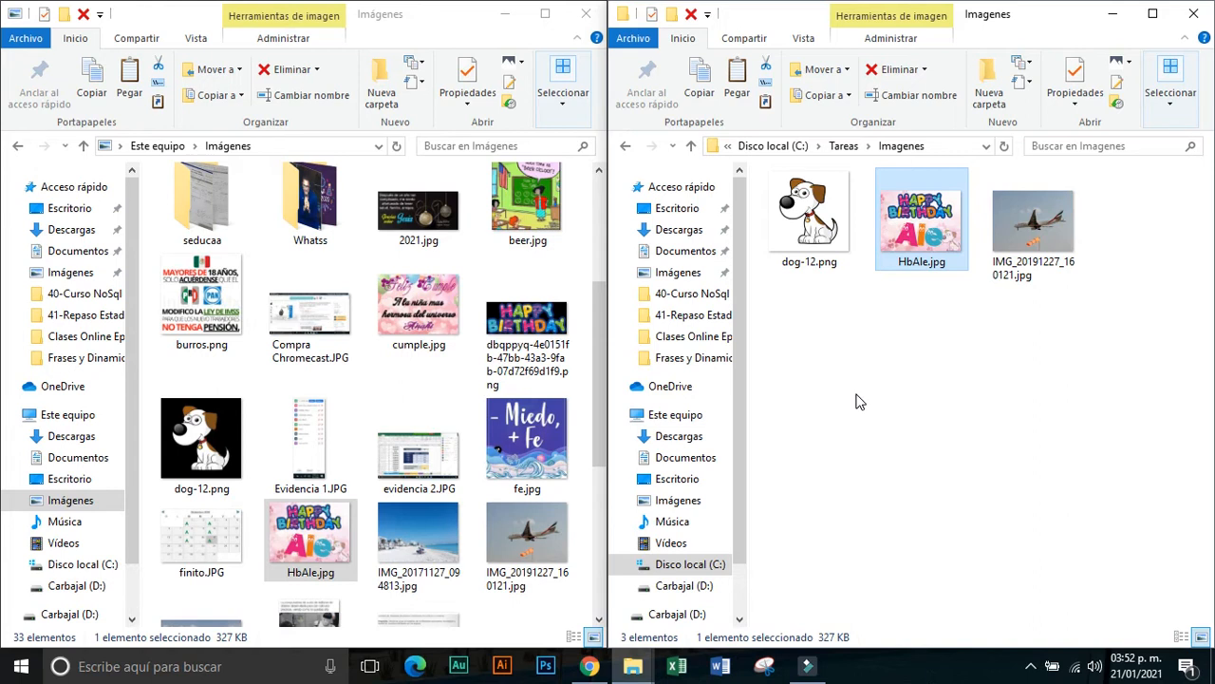
Move fe.jpg from the system Imágenes folder into Tareas > Imagenes and return it to its original folder
{"action": "left_click", "coordinate": [542, 467]}
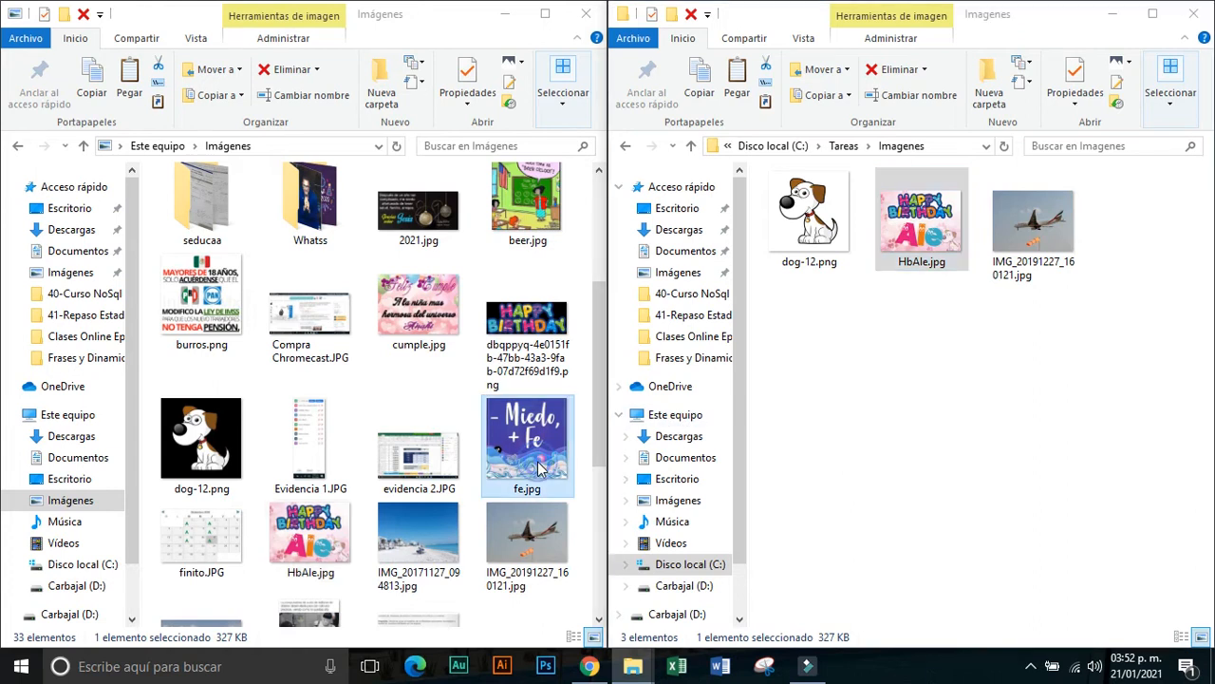
{"action": "key", "text": "ctrl+x"}
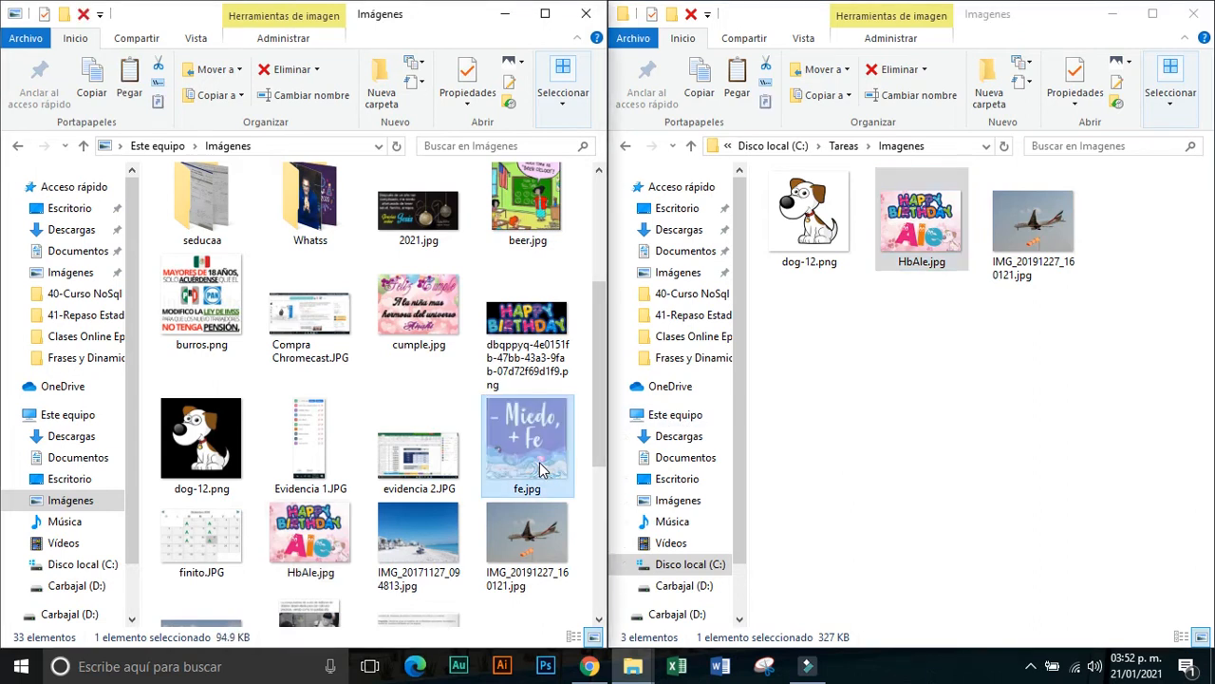
{"action": "left_click", "coordinate": [904, 371]}
{"action": "key", "text": "ctrl+v"}
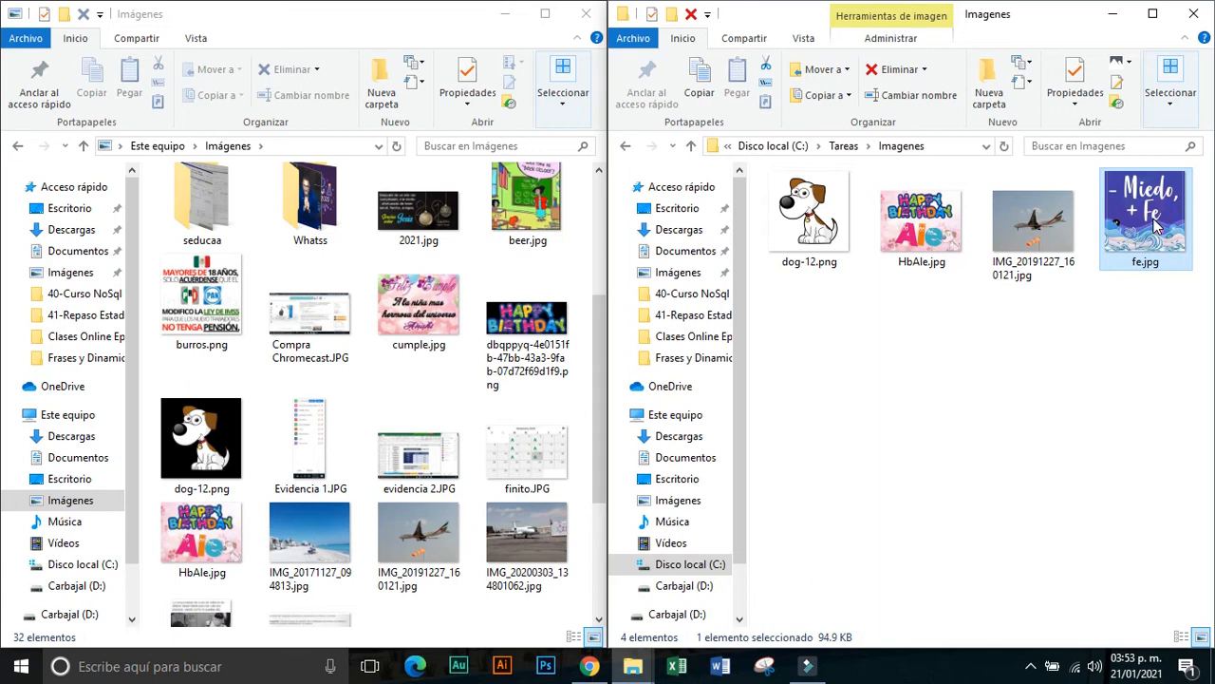
{"action": "left_click_drag", "start_coordinate": [1157, 223], "coordinate": [410, 416]}
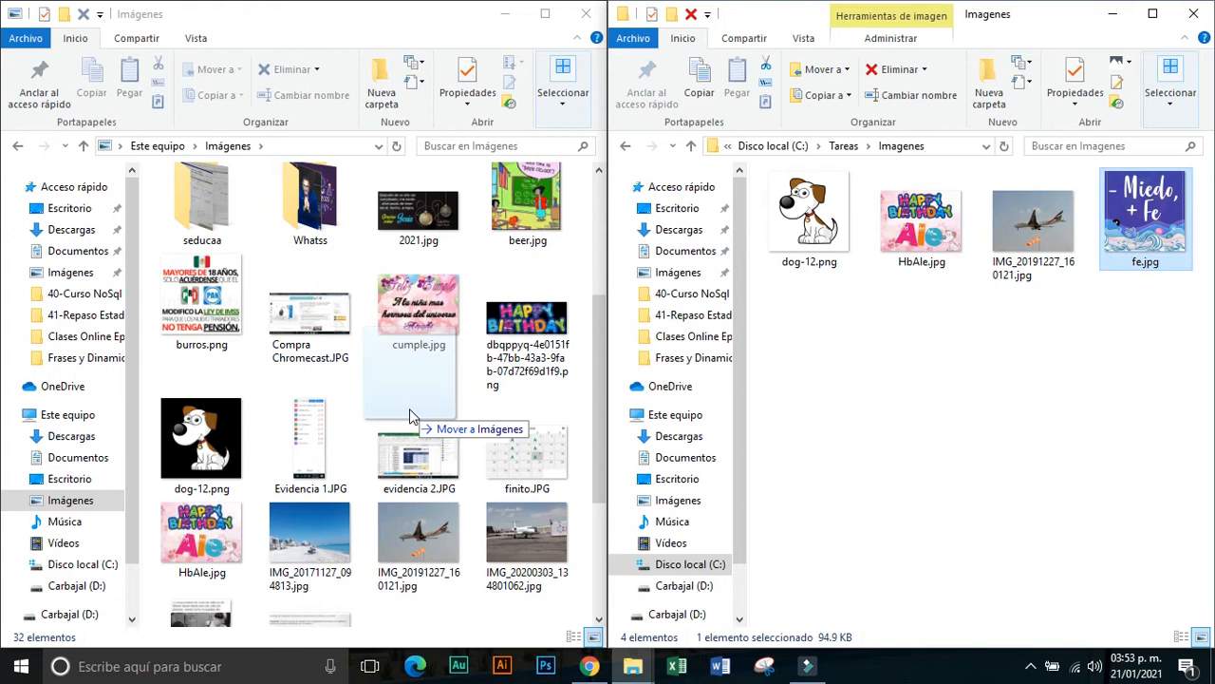
{"action": "left_click_drag", "start_coordinate": [409, 410], "coordinate": [409, 410]}
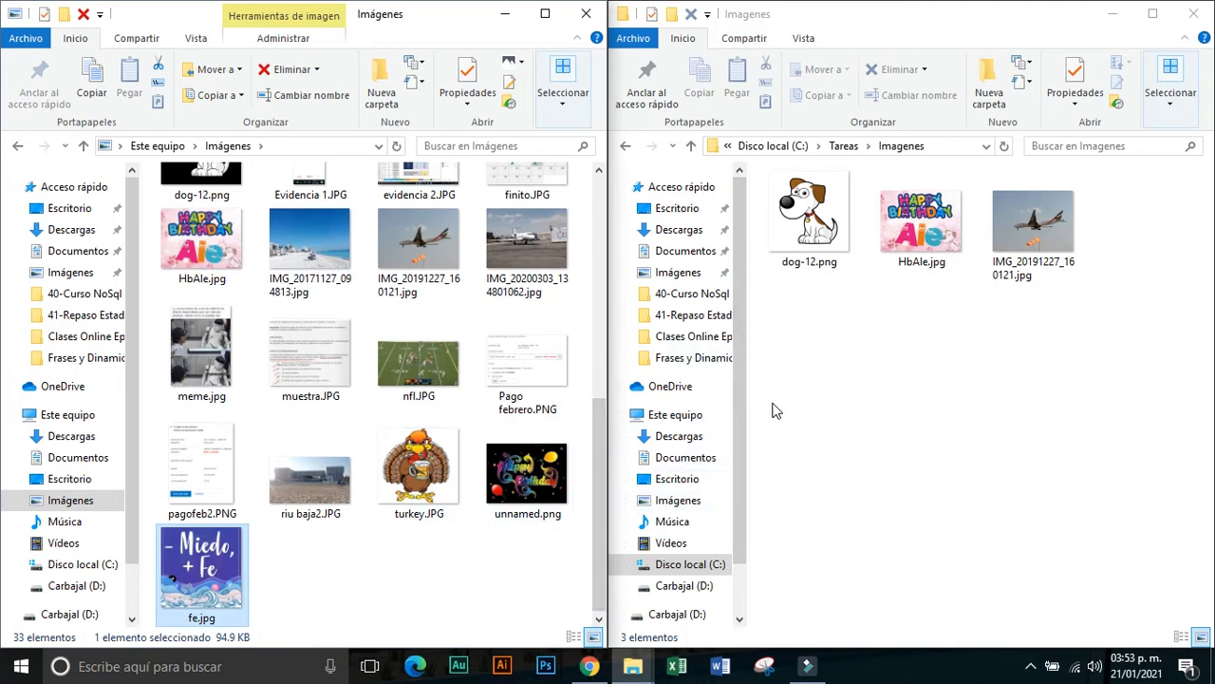
Copy IMG_20171127_094813.jpg from the system Imágenes folder into Tareas > Imagenes
{"action": "left_click", "coordinate": [816, 228]}
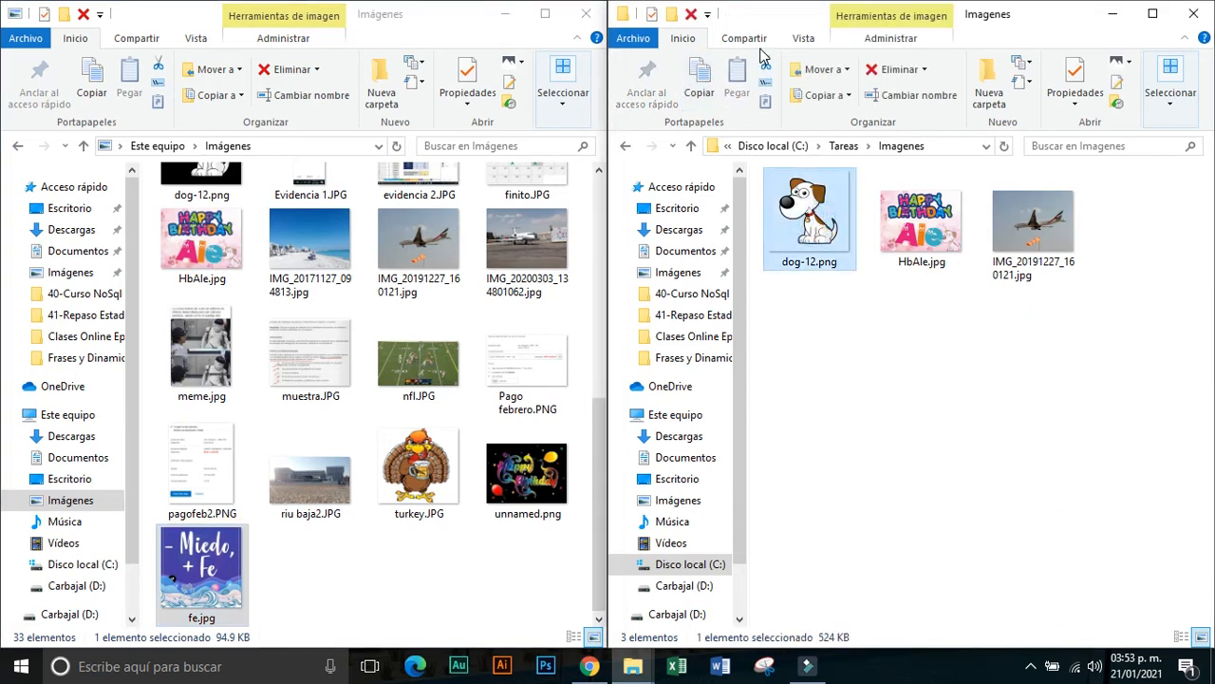
{"action": "left_click", "coordinate": [298, 269]}
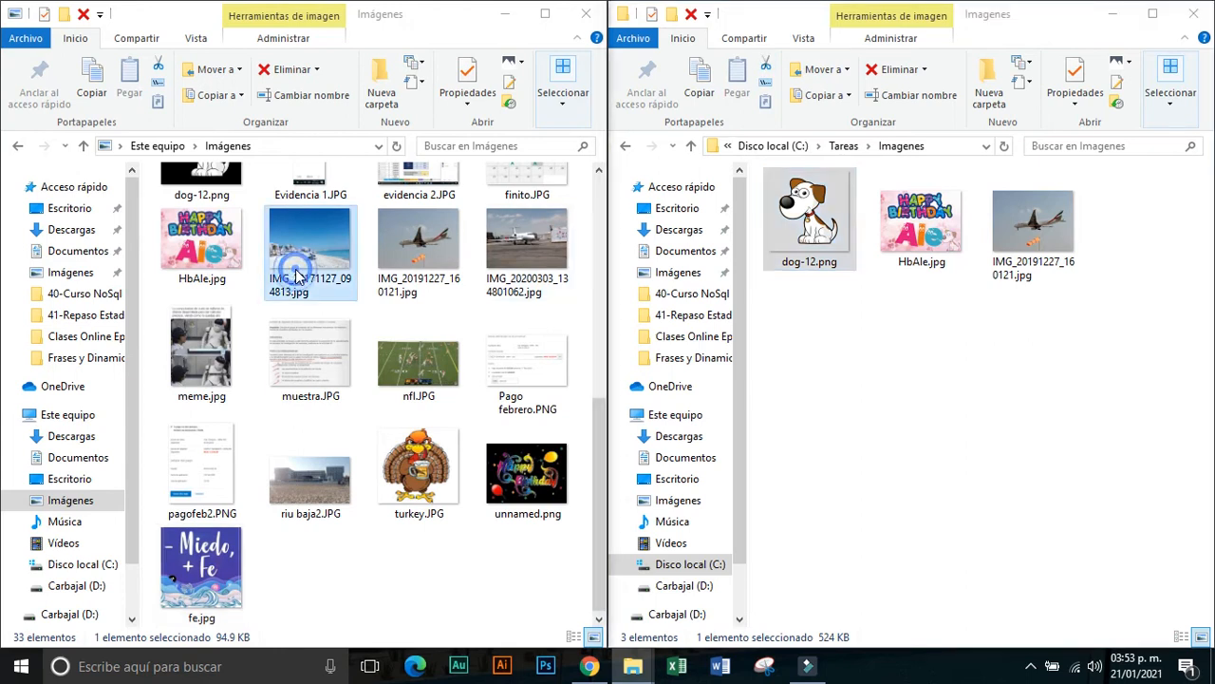
{"action": "left_click", "coordinate": [92, 95]}
{"action": "left_click", "coordinate": [960, 398]}
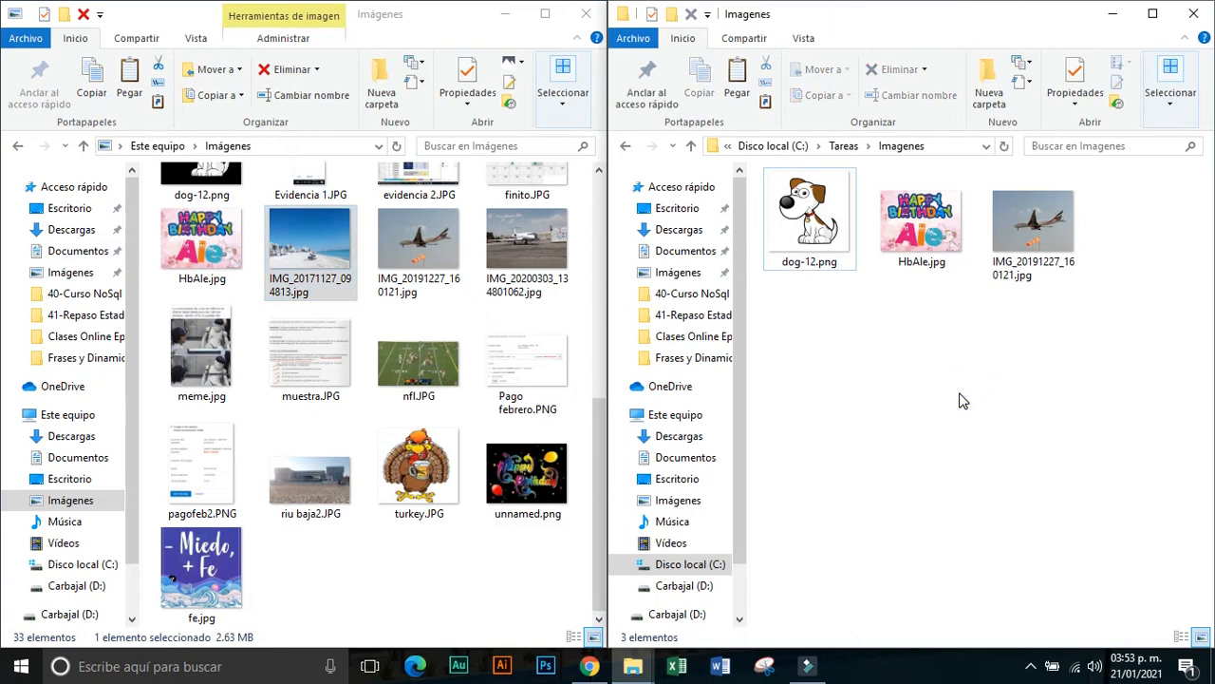
{"action": "left_click", "coordinate": [733, 82]}
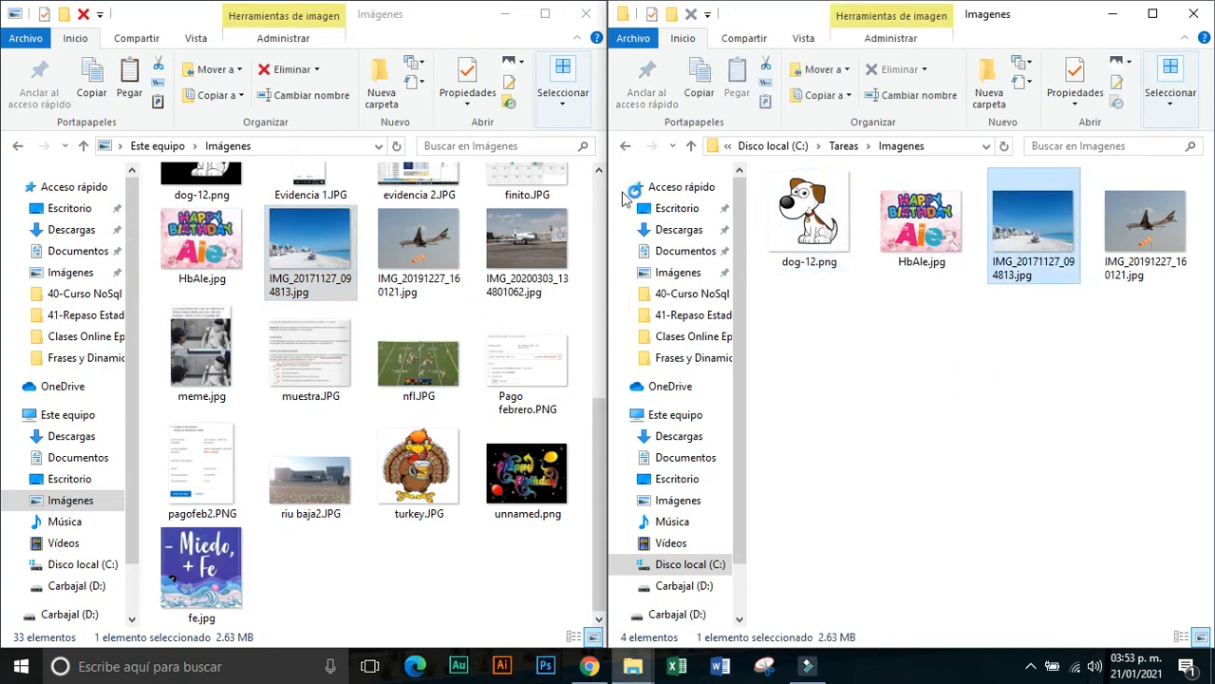
Copy meme.jpg from the system Imágenes folder into Tareas > Imagenes
{"action": "left_click", "coordinate": [221, 348]}
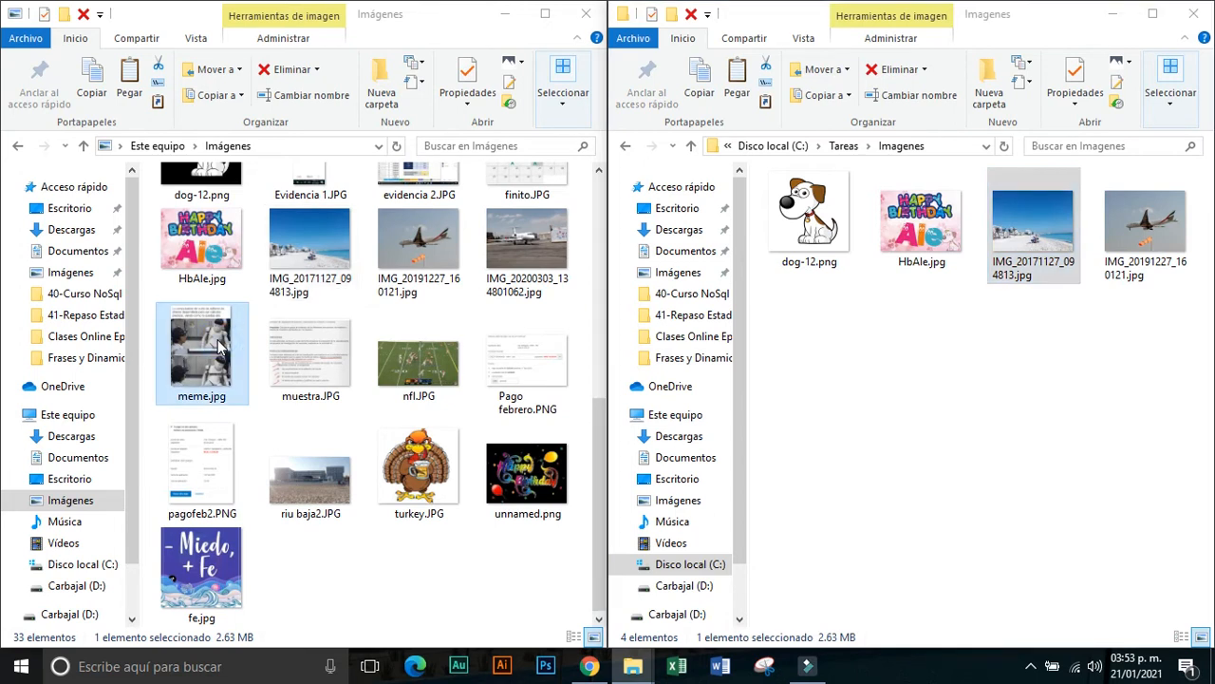
{"action": "right_click", "coordinate": [222, 348]}
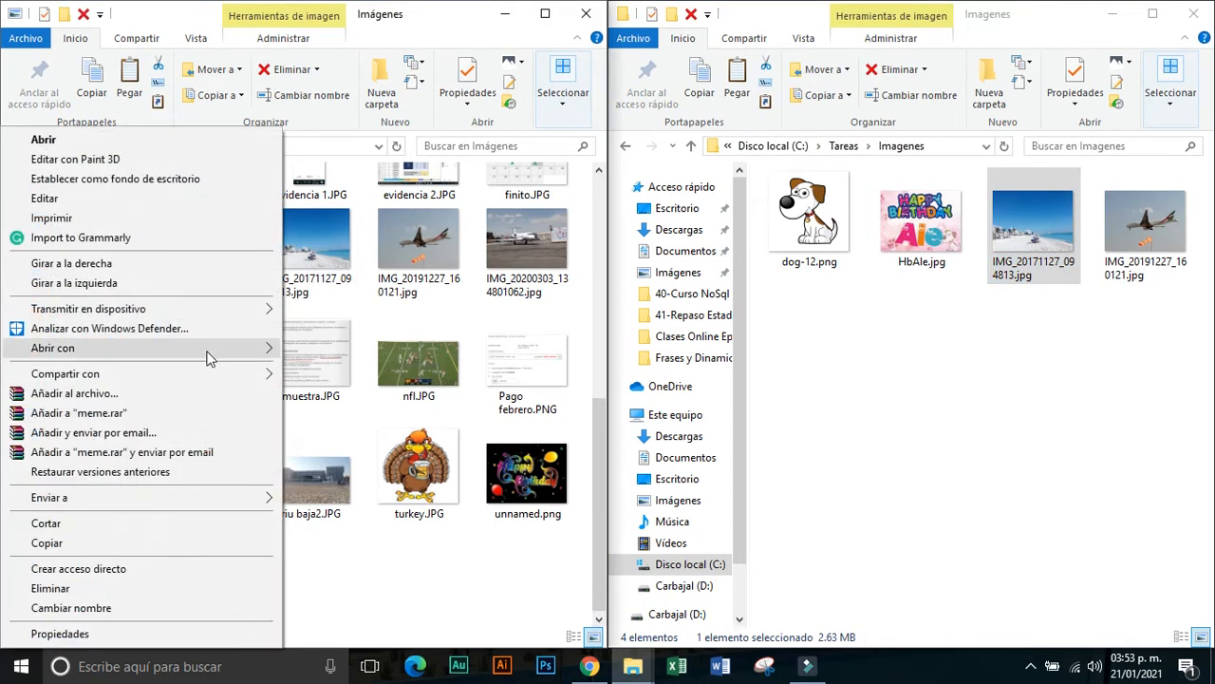
{"action": "left_click", "coordinate": [126, 544]}
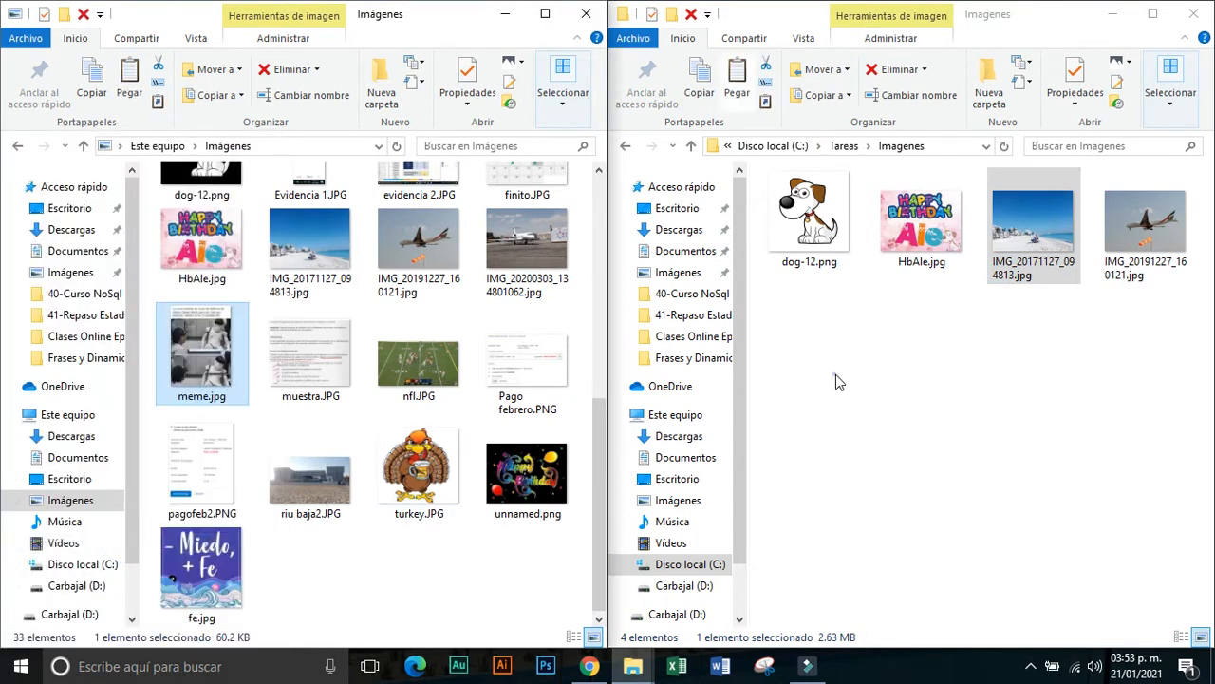
{"action": "right_click", "coordinate": [837, 342]}
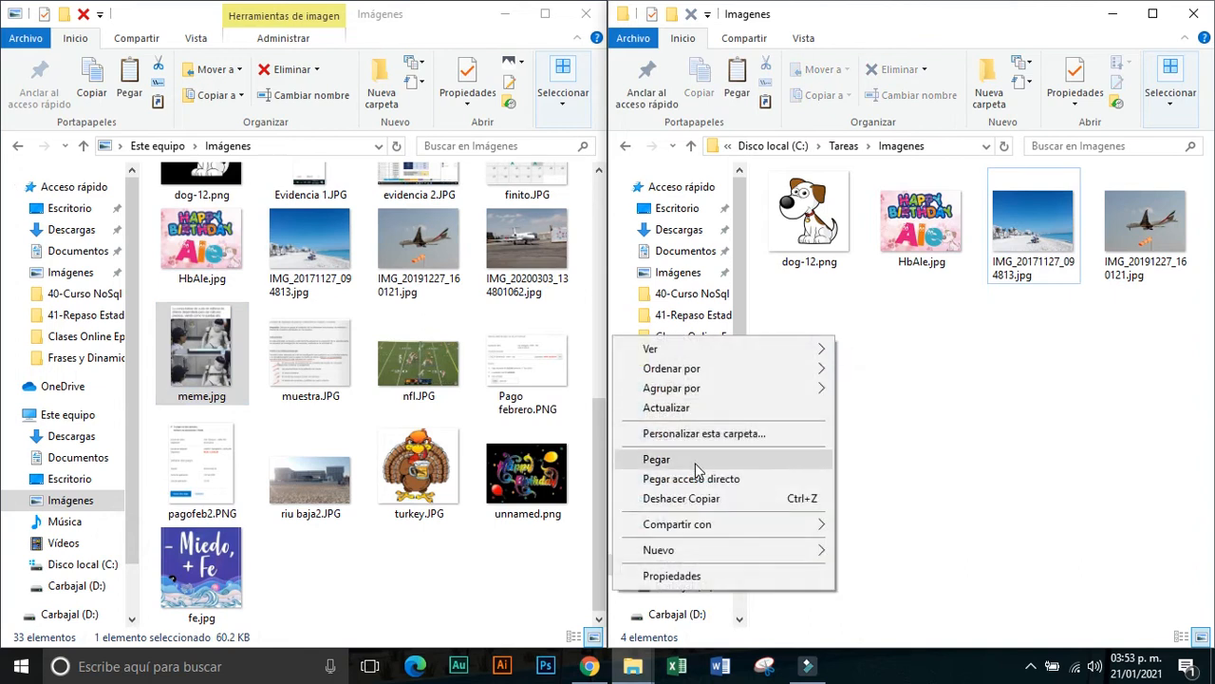
{"action": "left_click", "coordinate": [700, 461]}
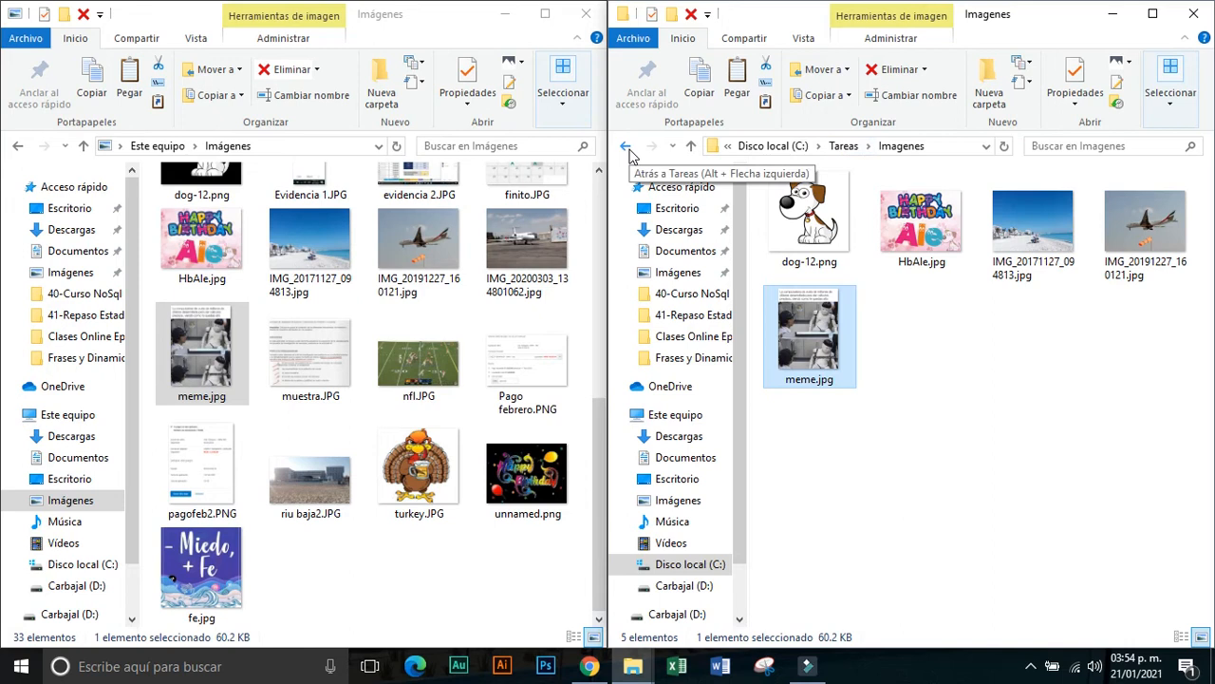
Go back to the Tareas folder and open its Musica > Electronica subfolder
{"action": "left_click", "coordinate": [628, 148]}
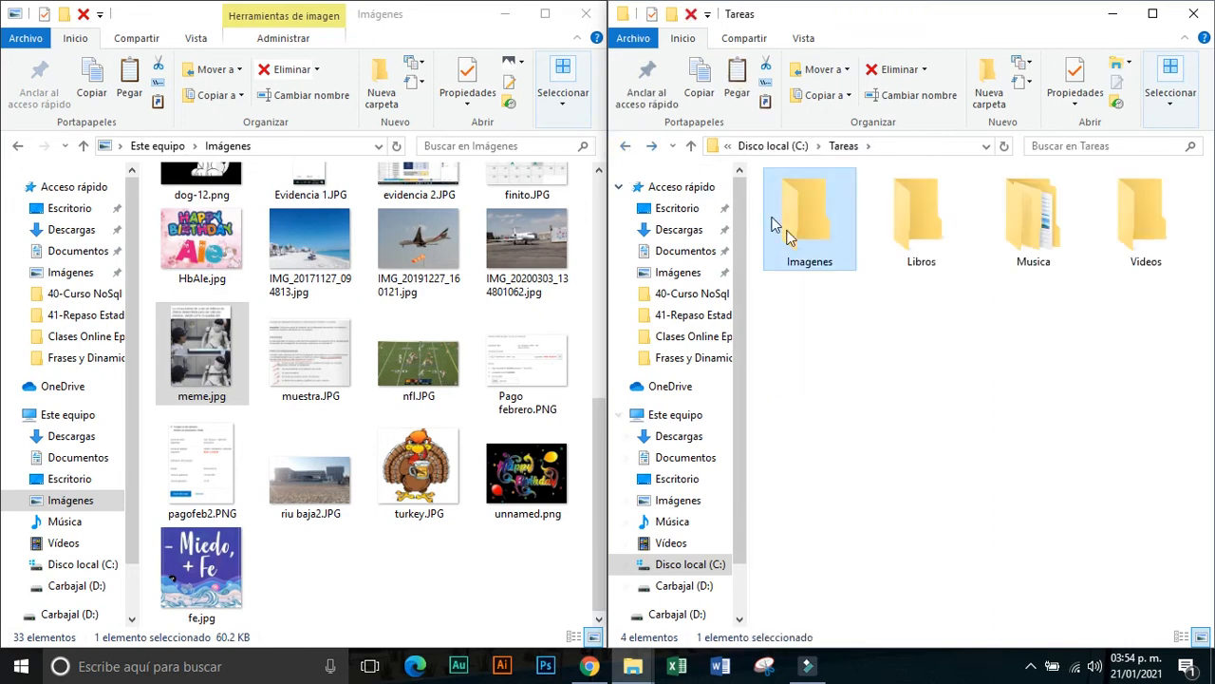
{"action": "double_click", "coordinate": [1019, 260]}
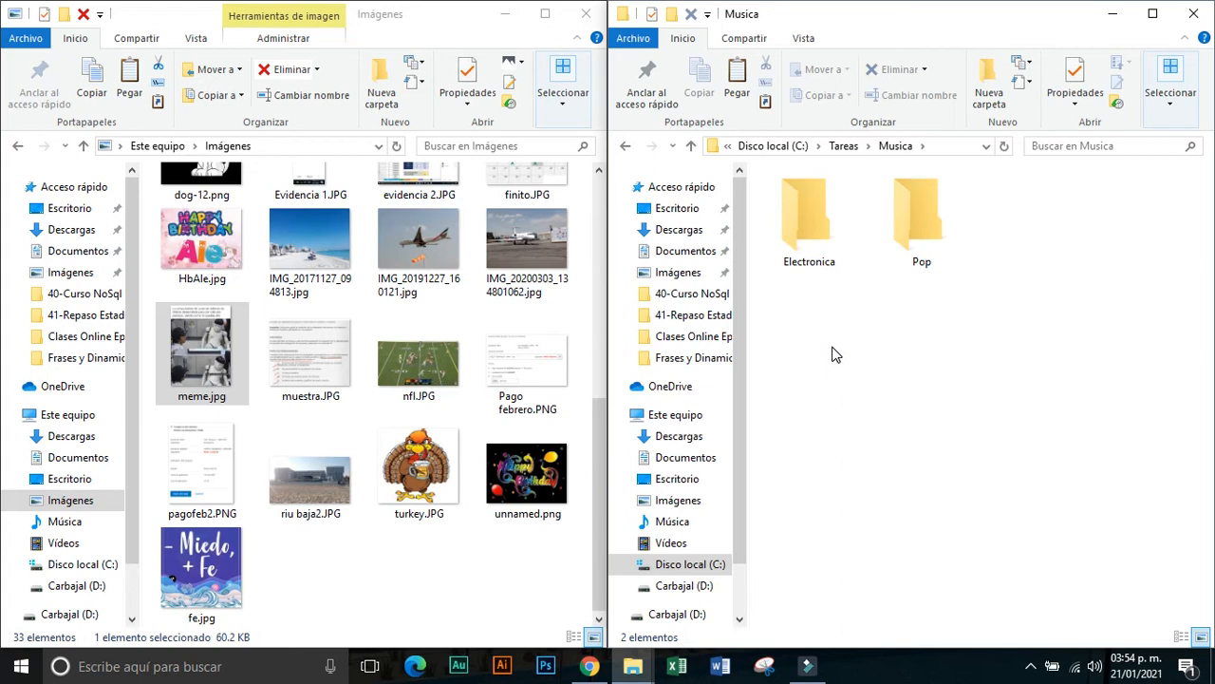
{"action": "double_click", "coordinate": [808, 255]}
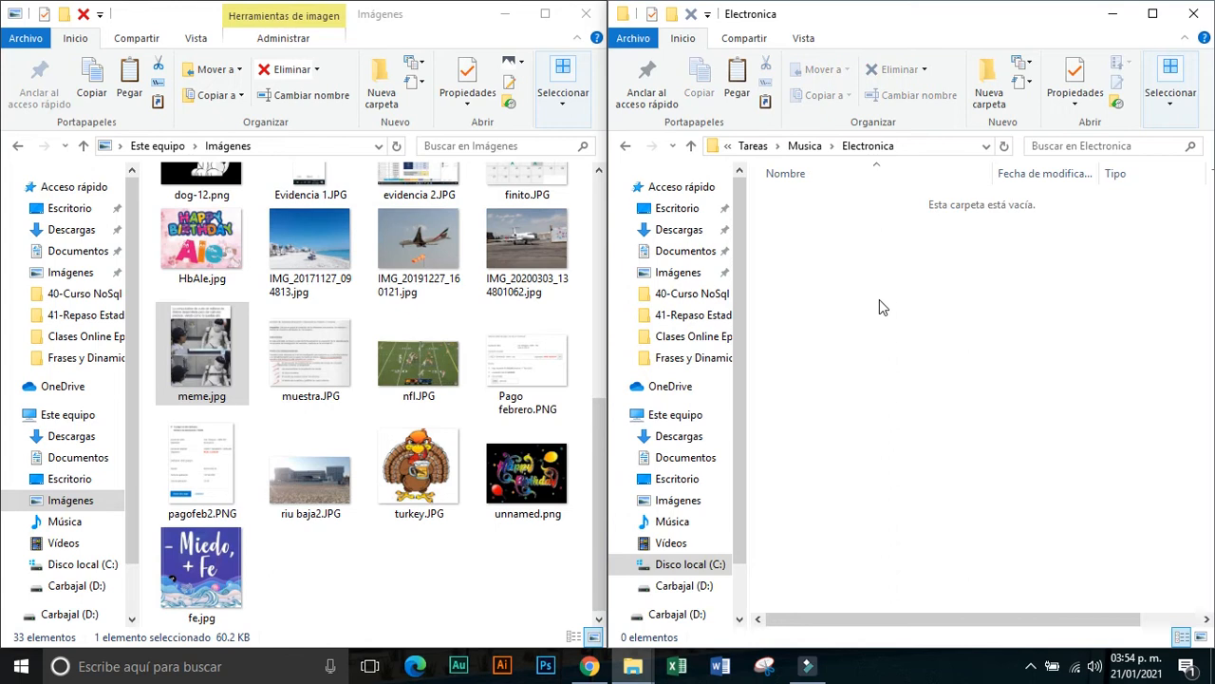
Place the system Música window beside the Electronica window and open its 01-Electronic Music folder
{"action": "left_click", "coordinate": [628, 672]}
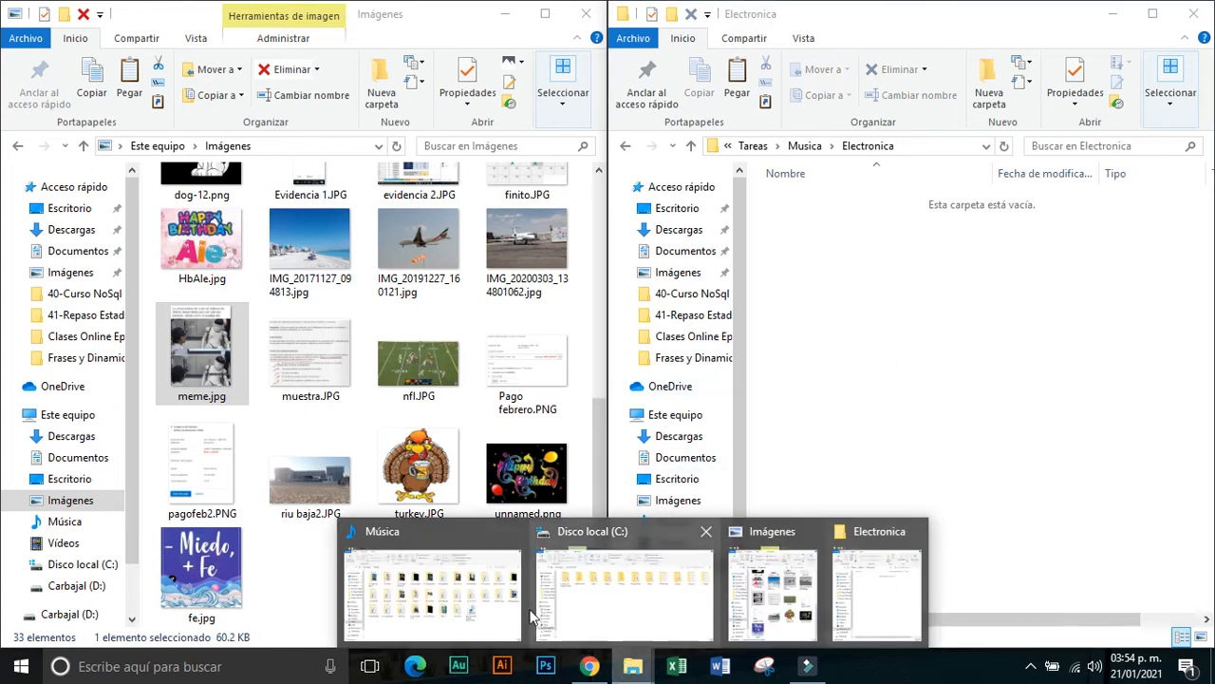
{"action": "left_click", "coordinate": [499, 598]}
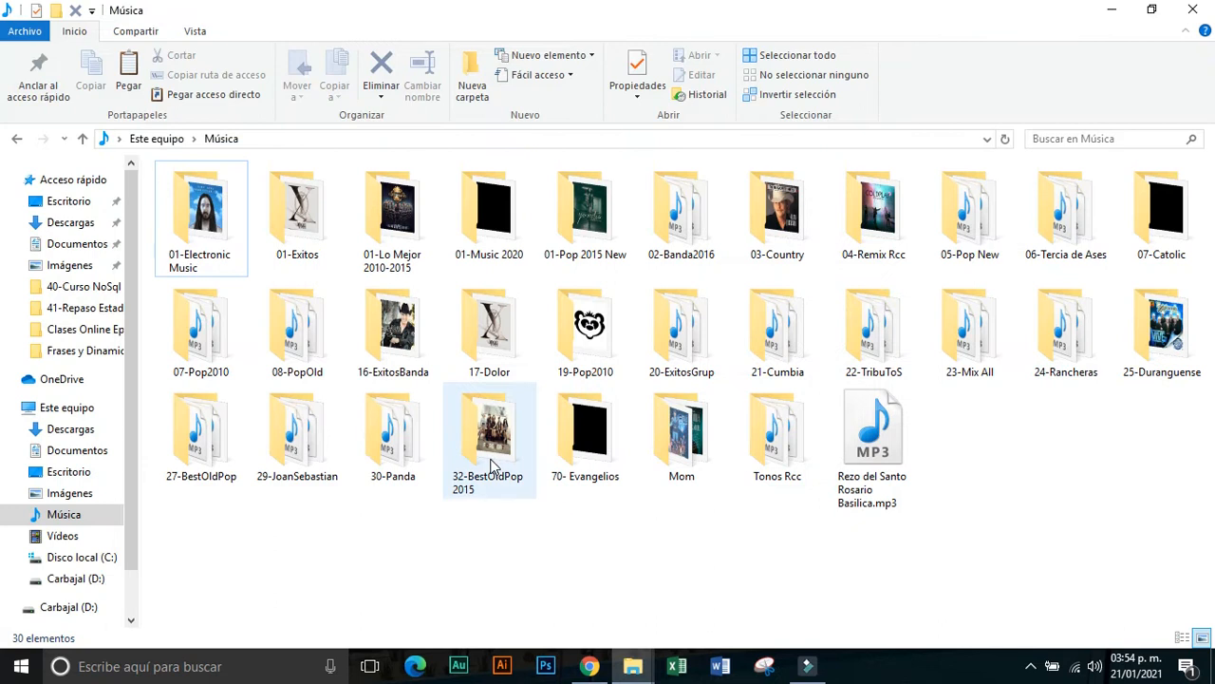
{"action": "key", "text": "super+Left"}
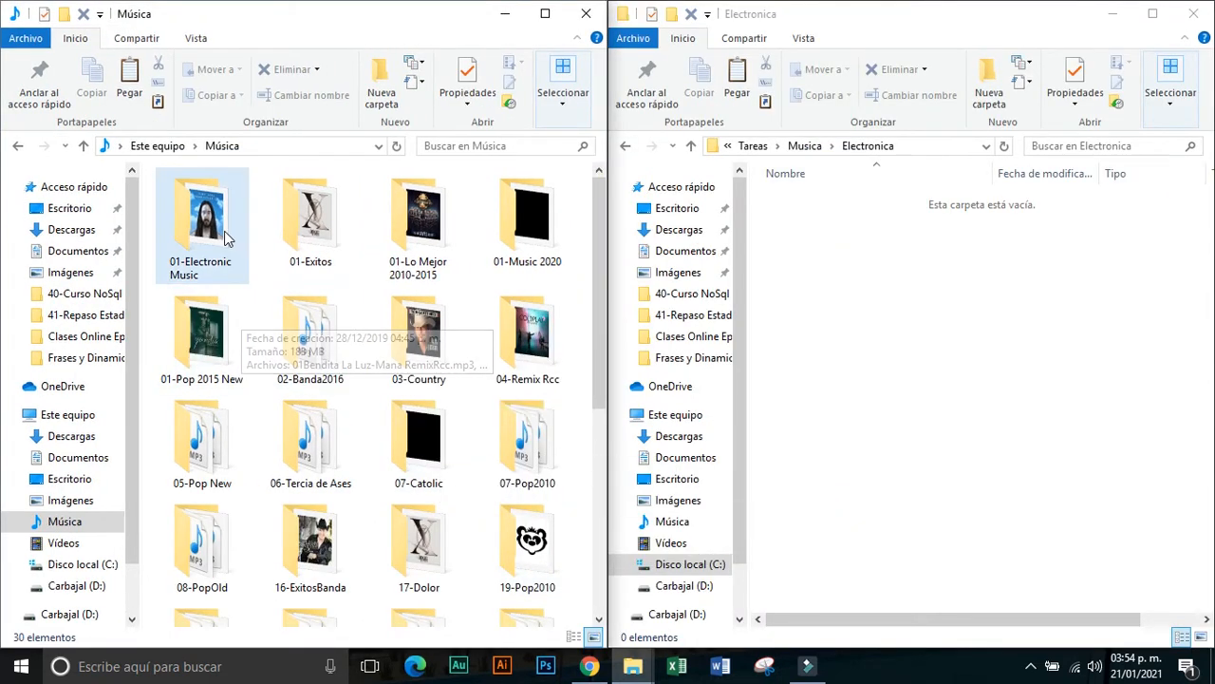
{"action": "left_click", "coordinate": [328, 237]}
{"action": "left_click", "coordinate": [403, 226]}
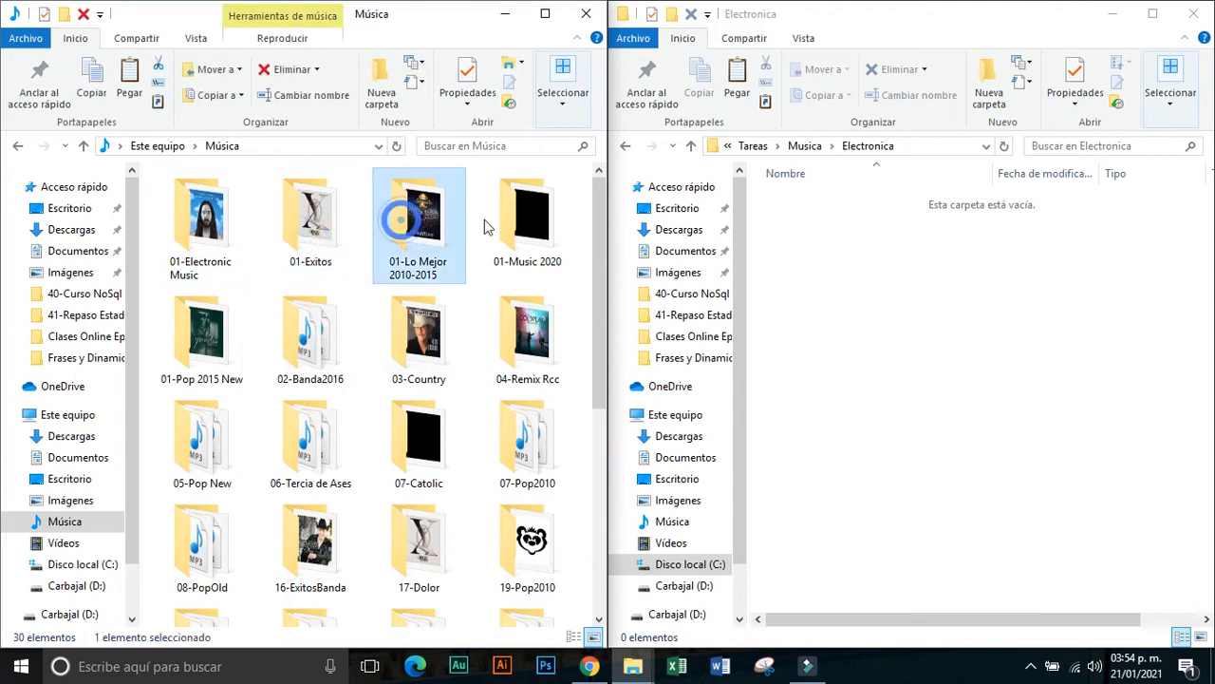
{"action": "left_click", "coordinate": [527, 220]}
{"action": "double_click", "coordinate": [218, 220]}
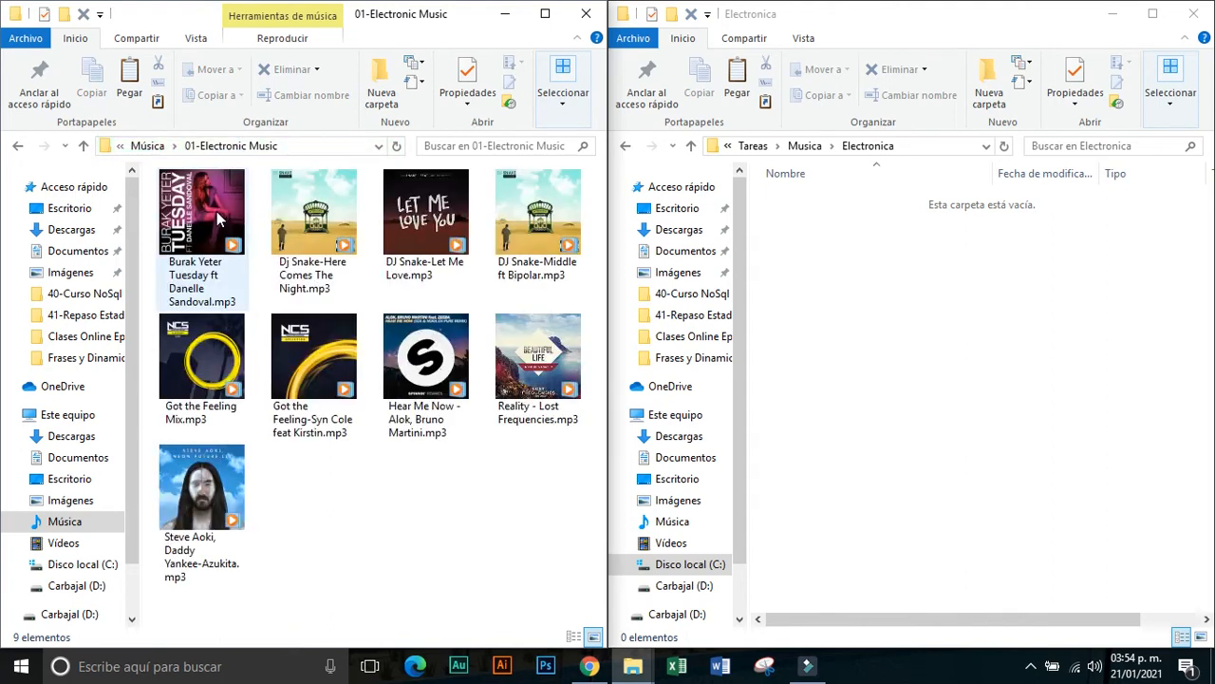
Copy Burak Yeter Tuesday ft Danelle Sandoval.mp3 into Tareas > Musica > Electronica and display that folder's contents as large thumbnails
{"action": "left_click", "coordinate": [218, 221]}
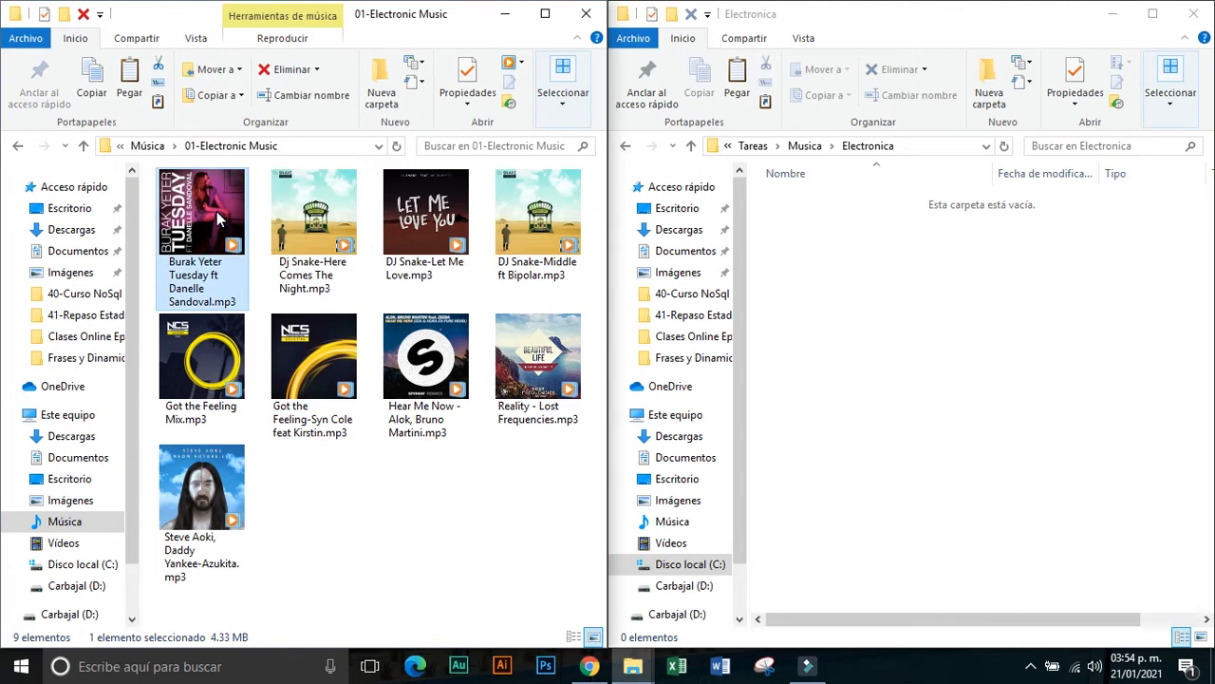
{"action": "left_click", "coordinate": [906, 256]}
{"action": "key", "text": "ctrl+v"}
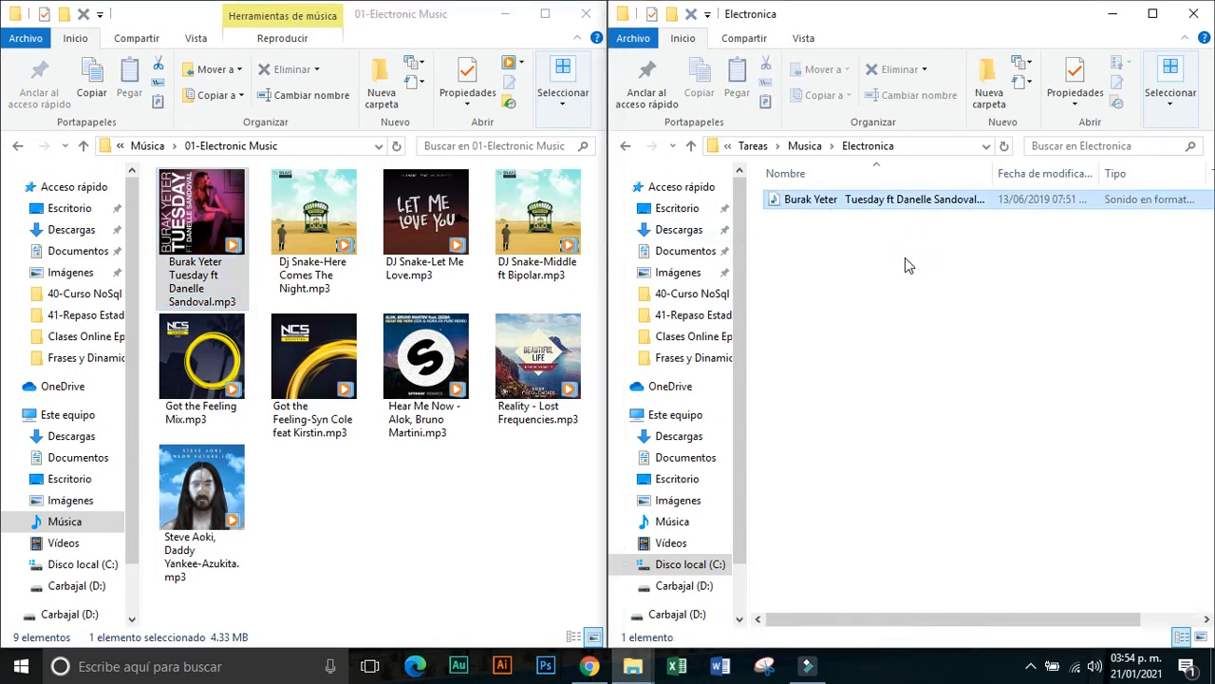
{"action": "left_click", "coordinate": [1199, 639]}
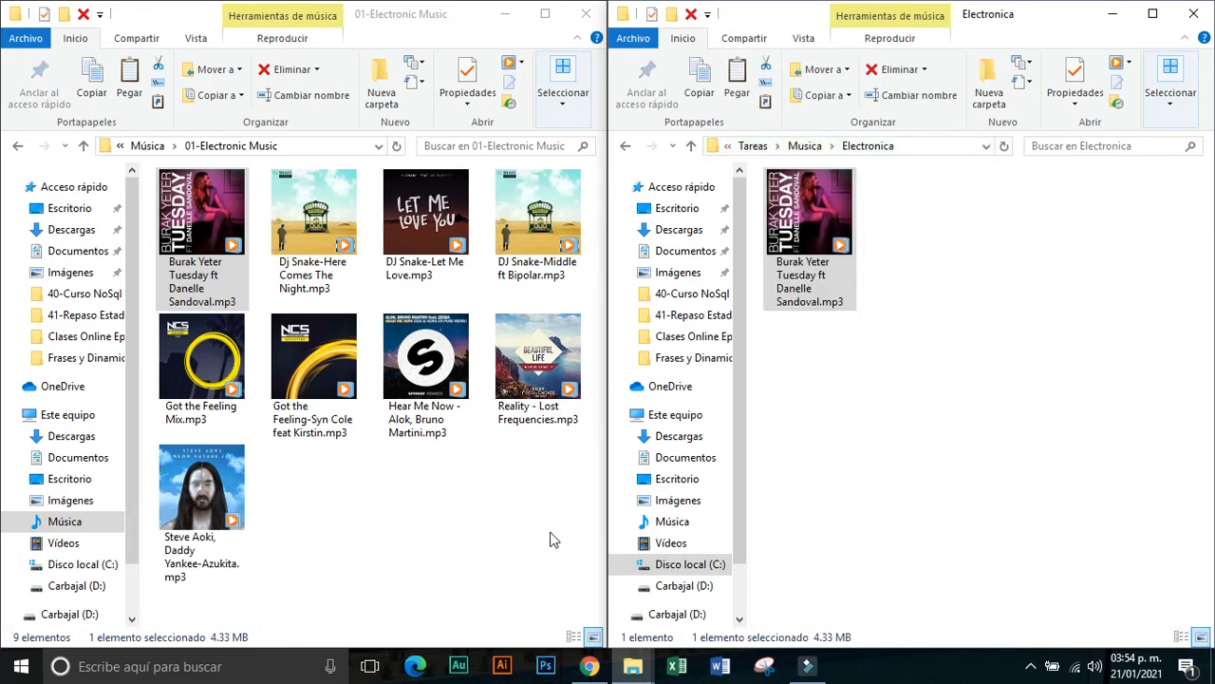
Try area-selecting a block of neighbouring songs in 01-Electronic Music, clear it, and select a smaller block starting at Dj Snake-Here Comes The Night.mp3
{"action": "left_click_drag", "start_coordinate": [550, 533], "coordinate": [355, 215]}
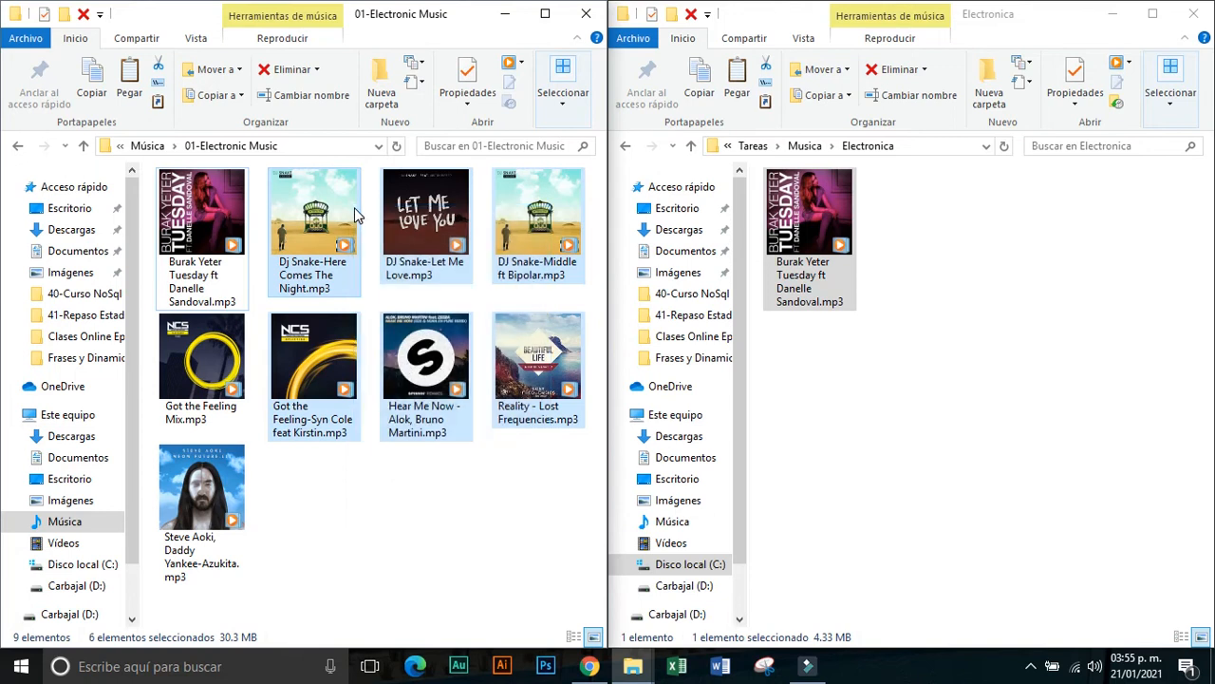
{"action": "left_click", "coordinate": [406, 516]}
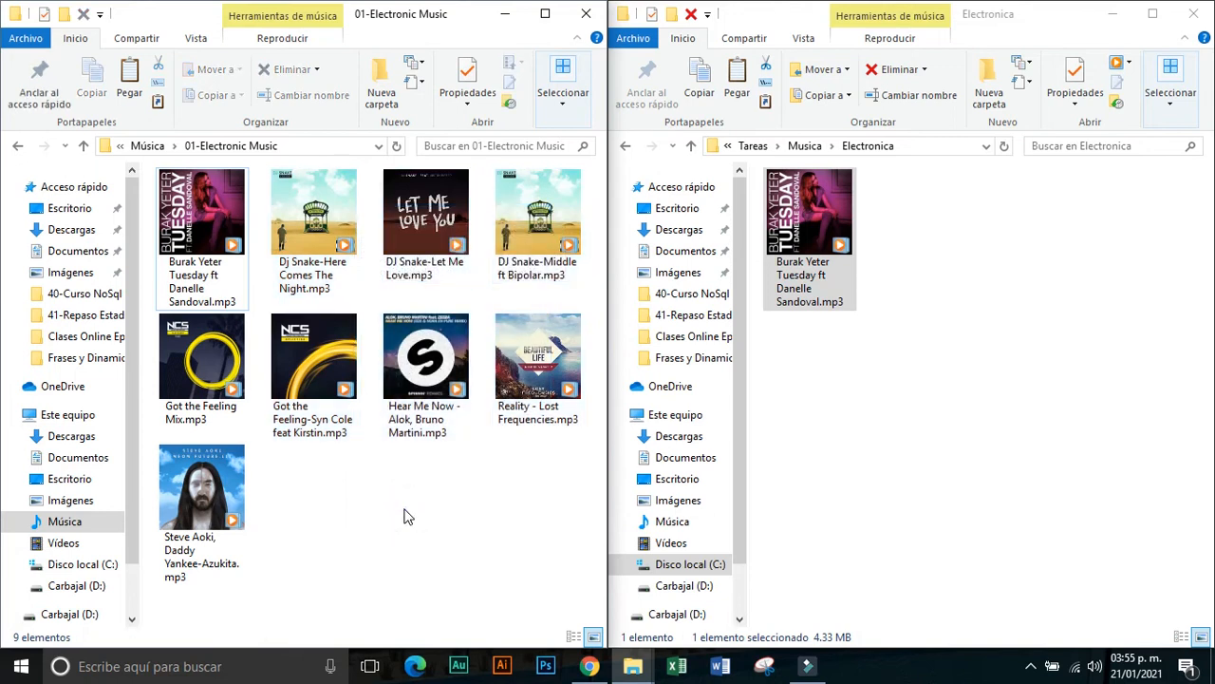
{"action": "left_click_drag", "start_coordinate": [478, 528], "coordinate": [330, 226]}
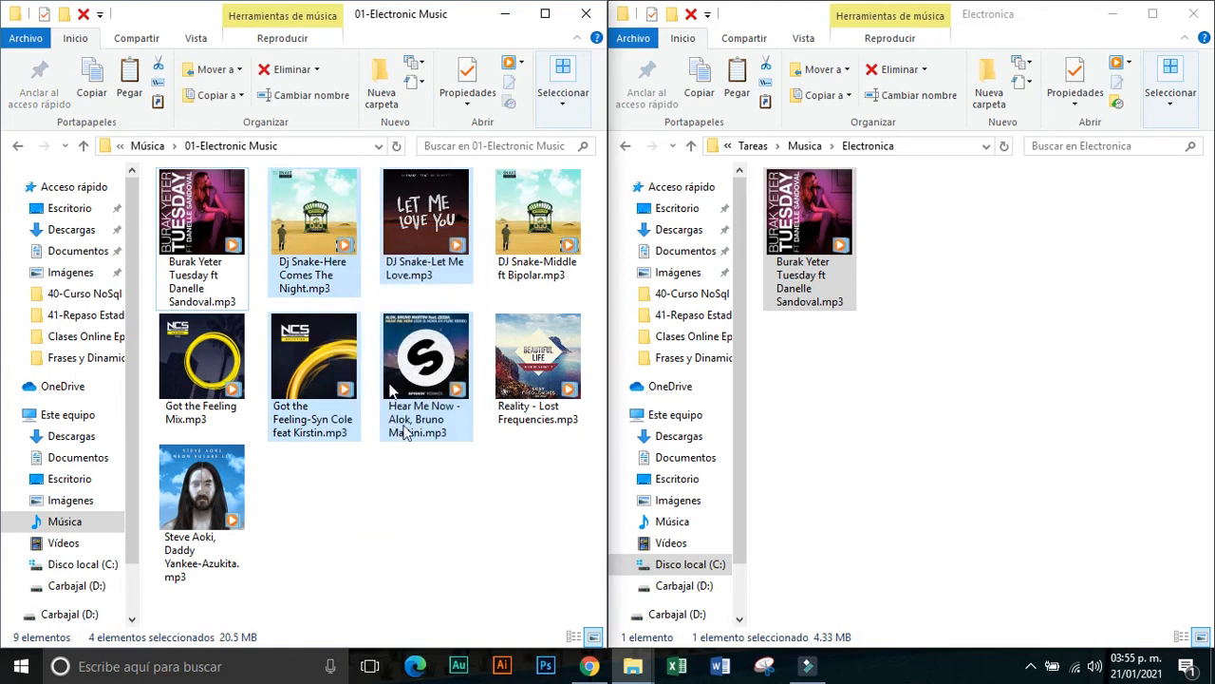
Select the non-adjacent songs Dj Snake-Here Comes The Night.mp3, Reality - Lost Frequencies.mp3 and the Steve Aoki, Daddy Yankee-Azukita.mp3 together
{"action": "left_click", "coordinate": [323, 238]}
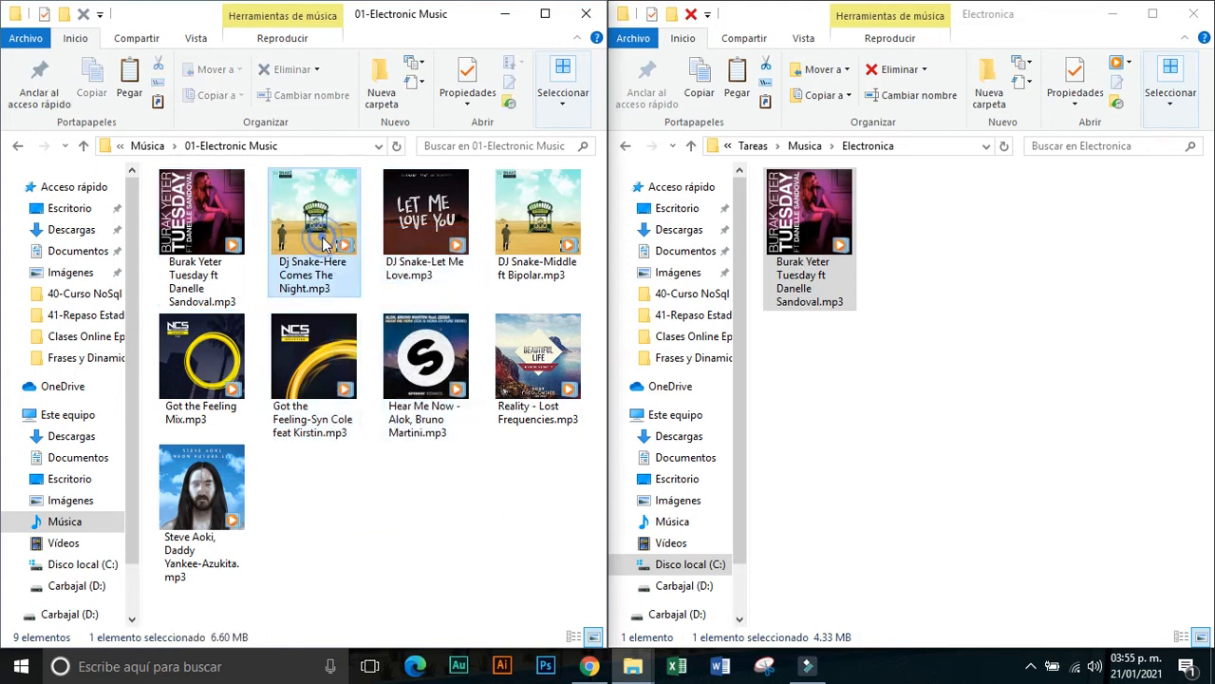
{"action": "left_click", "coordinate": [525, 368], "text": "ctrl"}
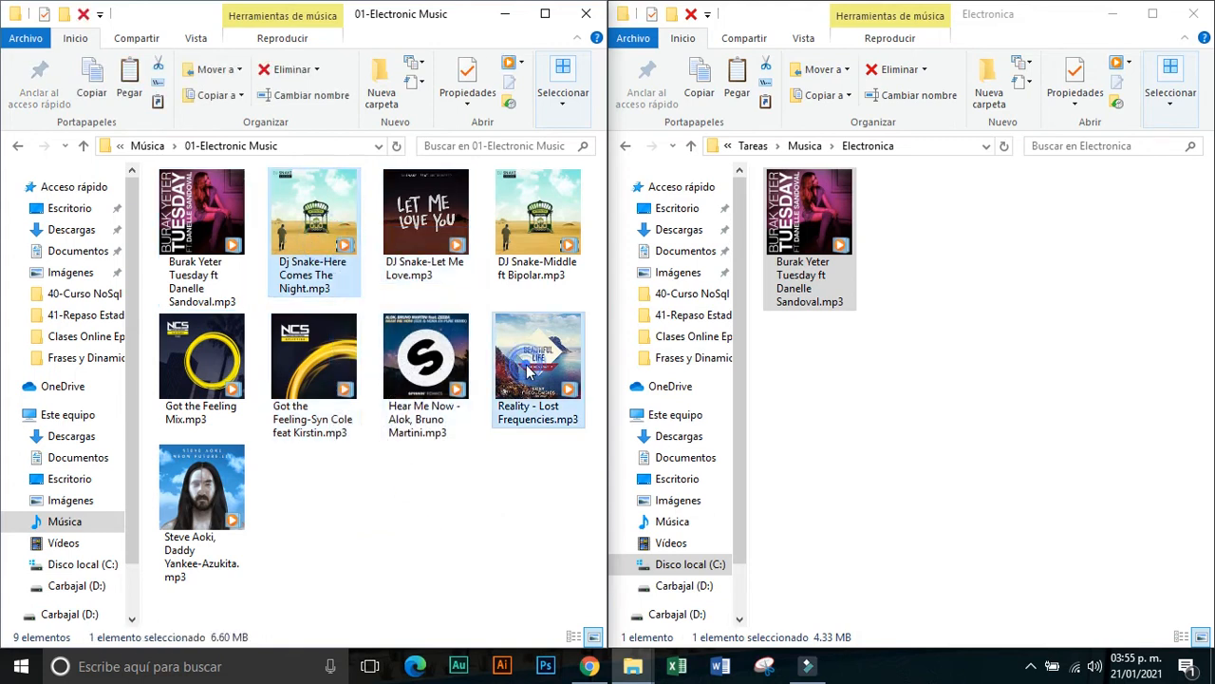
{"action": "left_click", "coordinate": [214, 481], "text": "ctrl"}
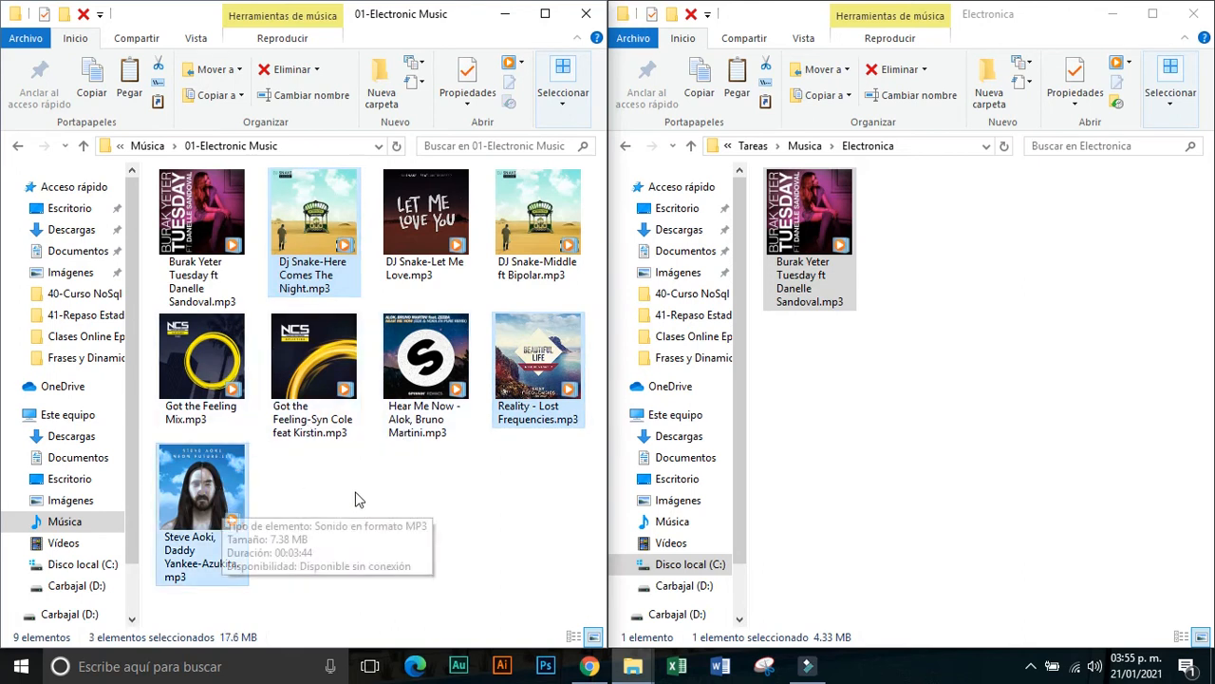
Replace the selection with the rectangular block of six songs in the upper two rows, excluding the first column, and copy it
{"action": "left_click", "coordinate": [386, 497]}
{"action": "left_click_drag", "start_coordinate": [536, 538], "coordinate": [344, 245]}
{"action": "key", "text": "ctrl+c"}
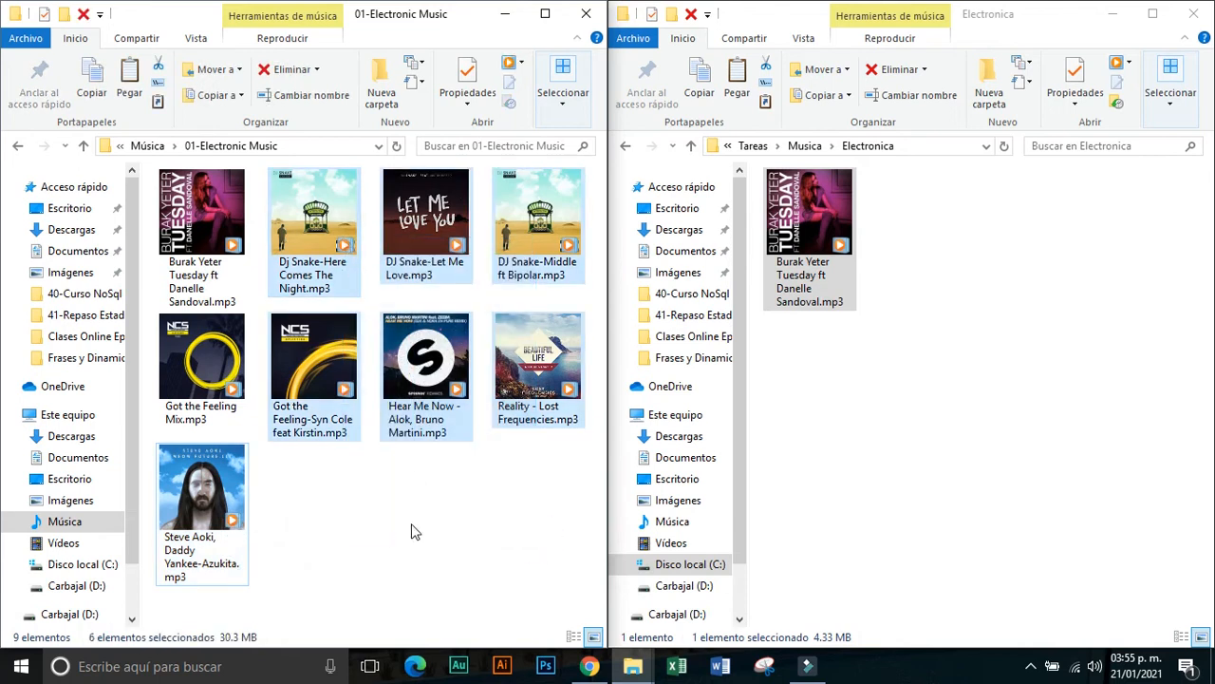
Select the continuous range from Dj Snake-Here Comes The Night.mp3 through Reality - Lost Frequencies.mp3, and clear the selection
{"action": "left_click", "coordinate": [412, 523]}
{"action": "left_click", "coordinate": [326, 241]}
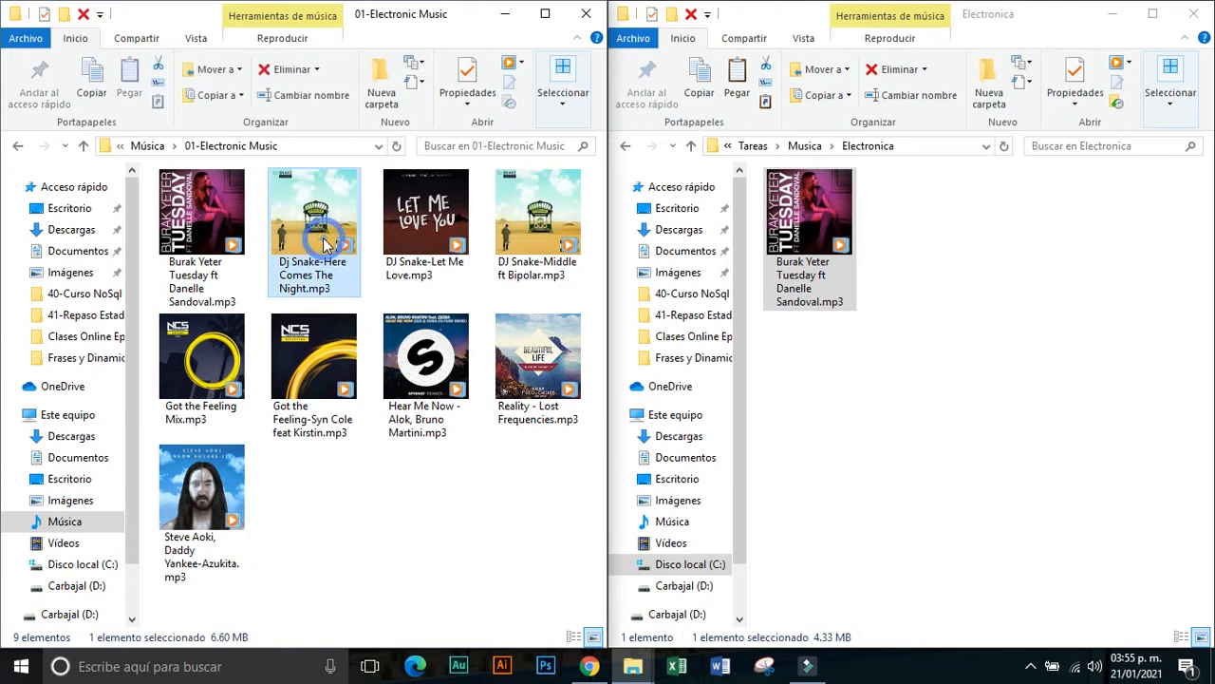
{"action": "left_click", "coordinate": [562, 406], "text": "shift"}
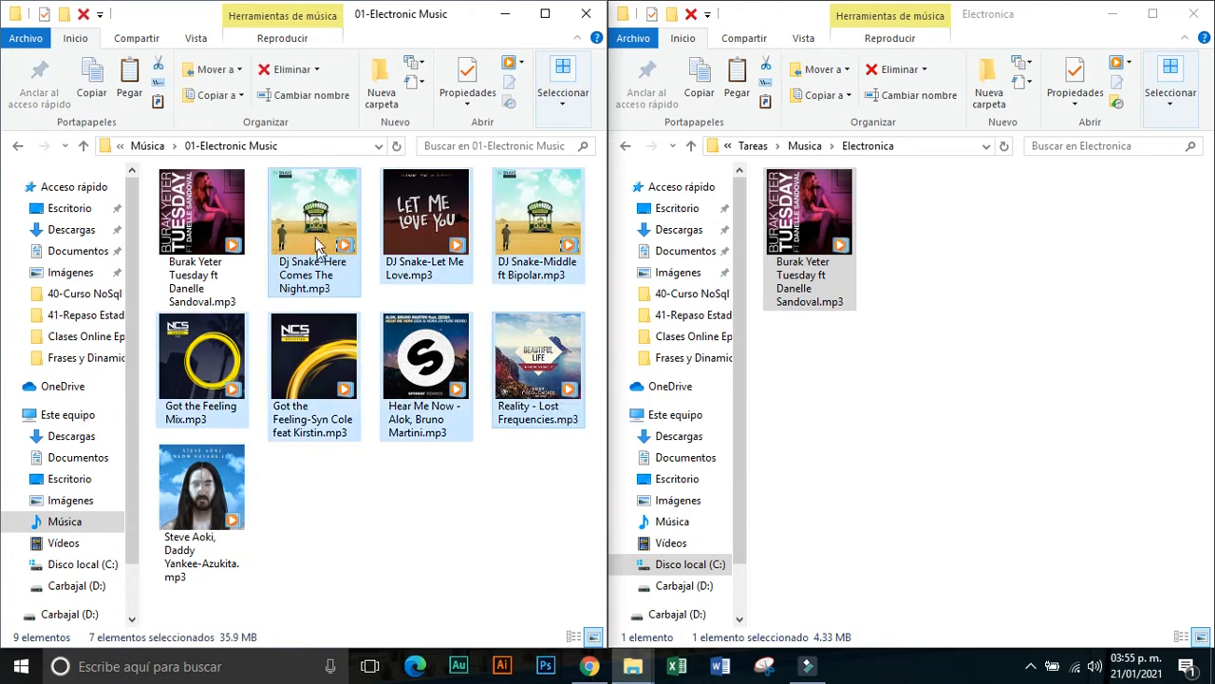
{"action": "left_click", "coordinate": [479, 492]}
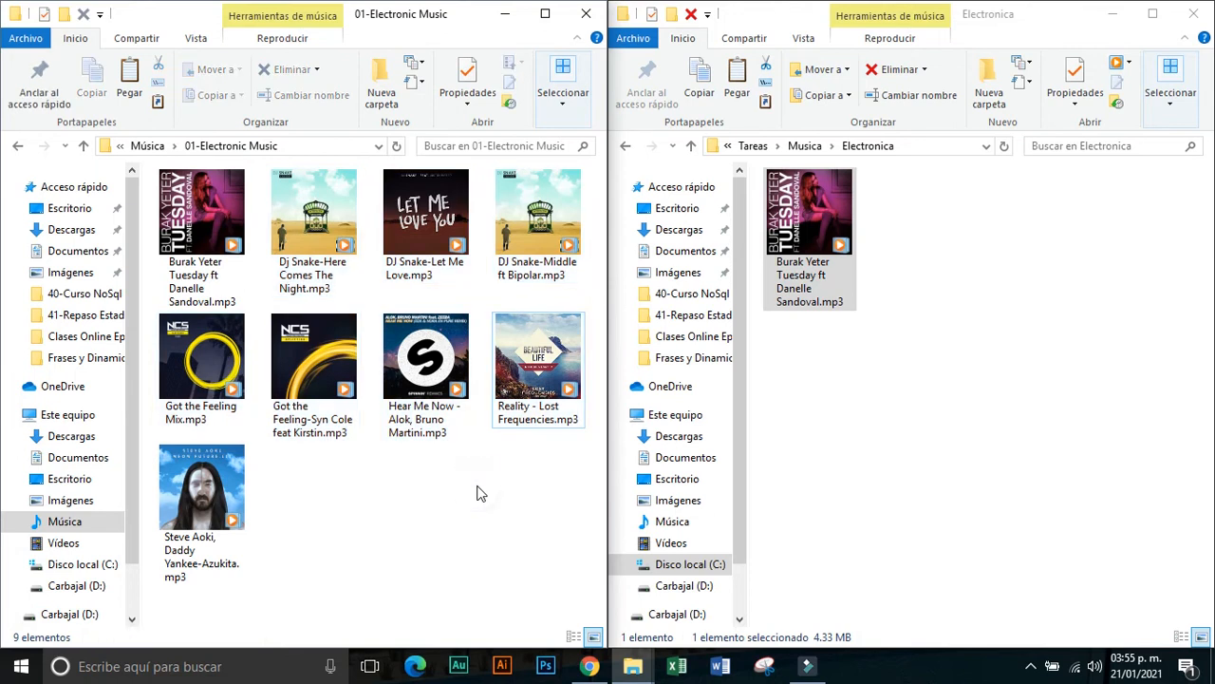
Show 01-Electronic Music as a detailed list, select the range from DJ Snake-Let Me Love.mp3 through Reality - Lost Frequencies.mp3, and clear it
{"action": "left_click", "coordinate": [323, 245]}
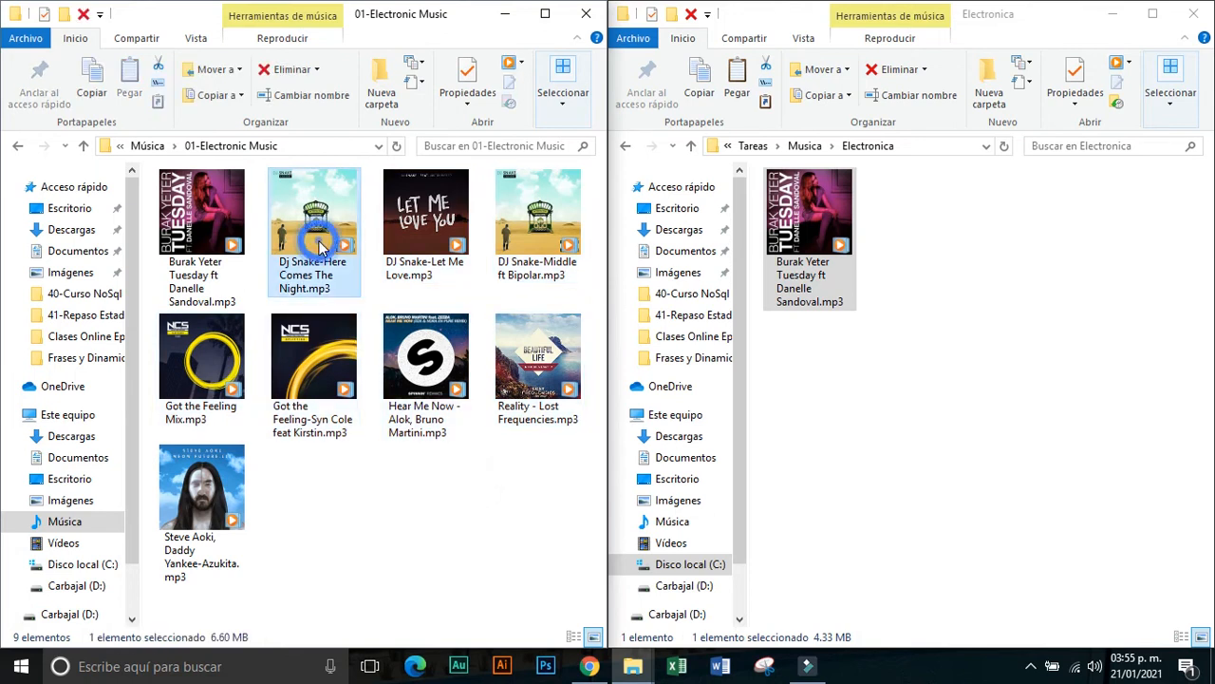
{"action": "left_click", "coordinate": [574, 636]}
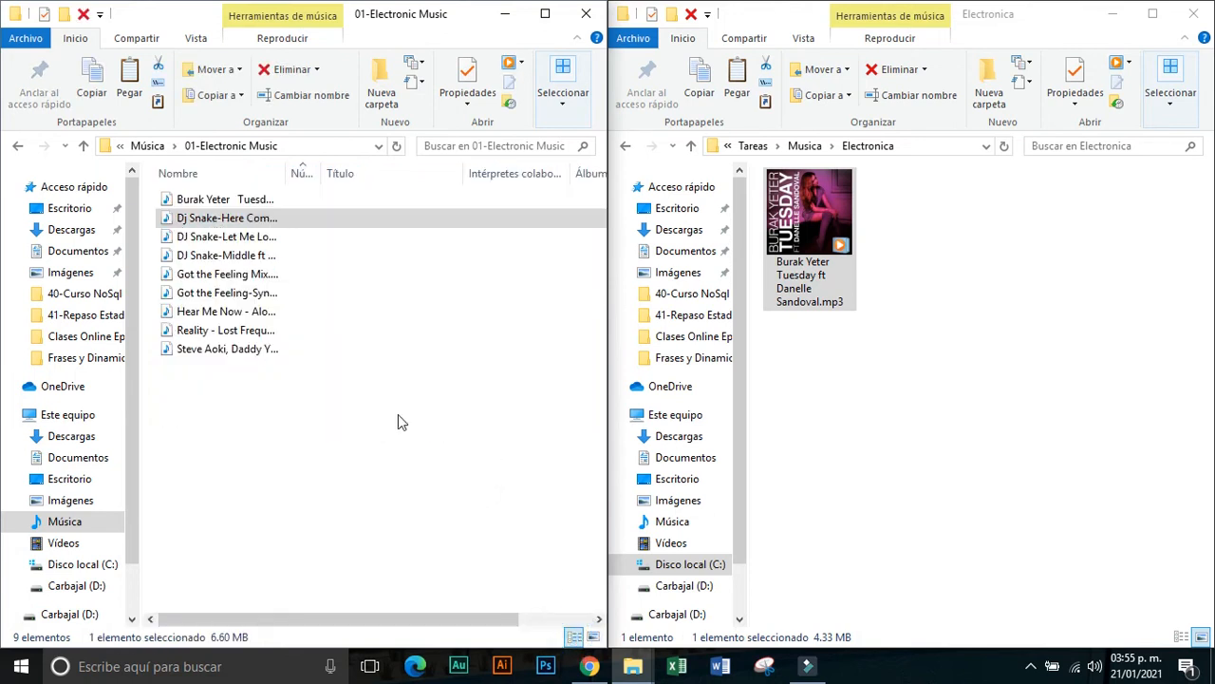
{"action": "left_click", "coordinate": [222, 236]}
{"action": "left_click", "coordinate": [240, 330], "text": "shift"}
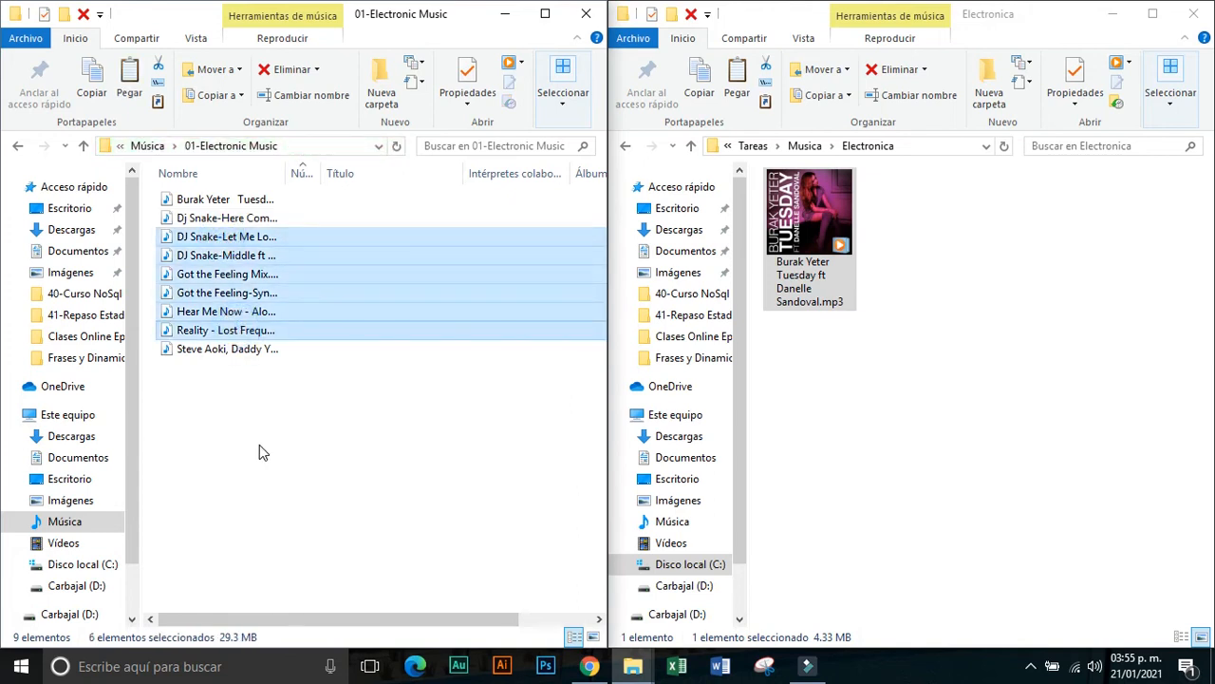
{"action": "left_click", "coordinate": [260, 448]}
Copy Dj Snake-Here Comes The Night.mp3, Got the Feeling Mix.mp3 and Steve Aoki, Daddy Yankee-Azukita.mp3 together into Tareas > Musica > Electronica
{"action": "left_click", "coordinate": [226, 218]}
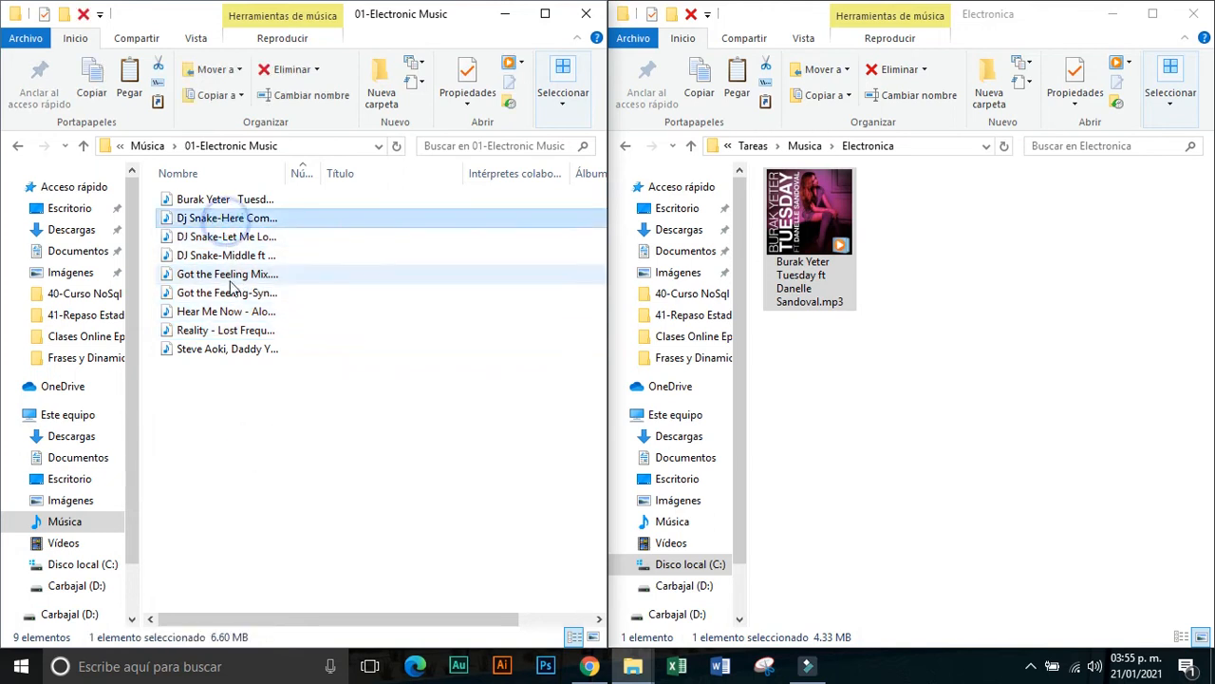
{"action": "left_click", "coordinate": [235, 274], "text": "ctrl"}
{"action": "left_click", "coordinate": [245, 349], "text": "ctrl"}
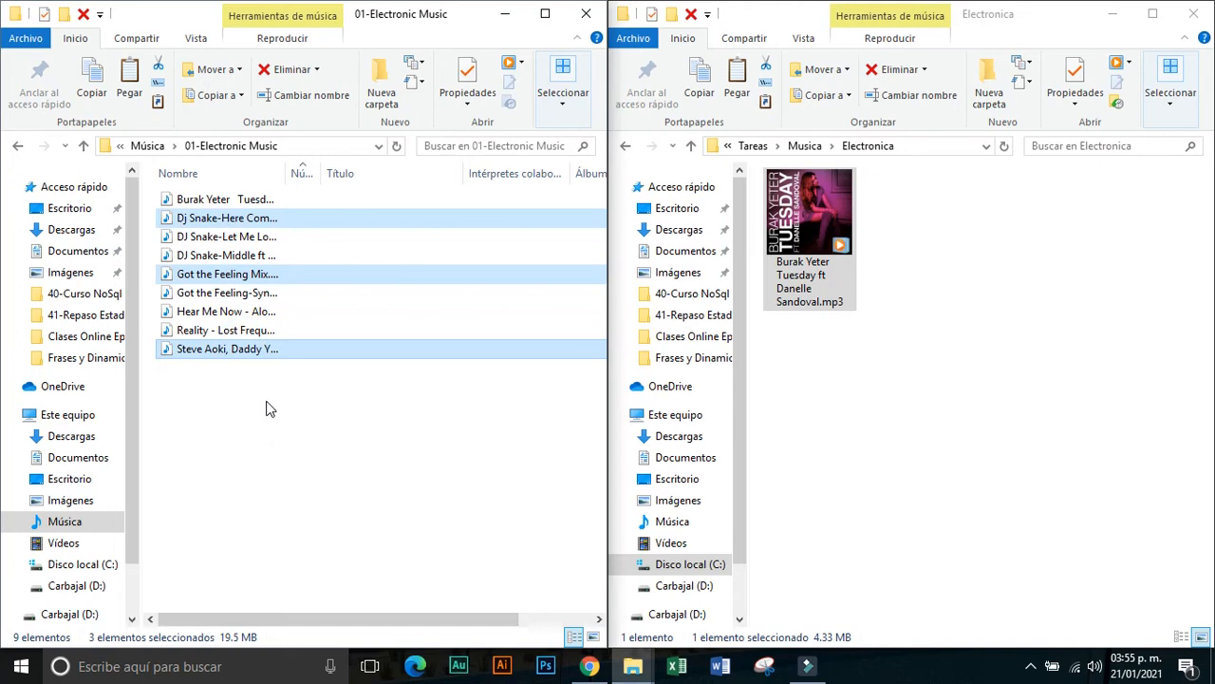
{"action": "left_click", "coordinate": [938, 290]}
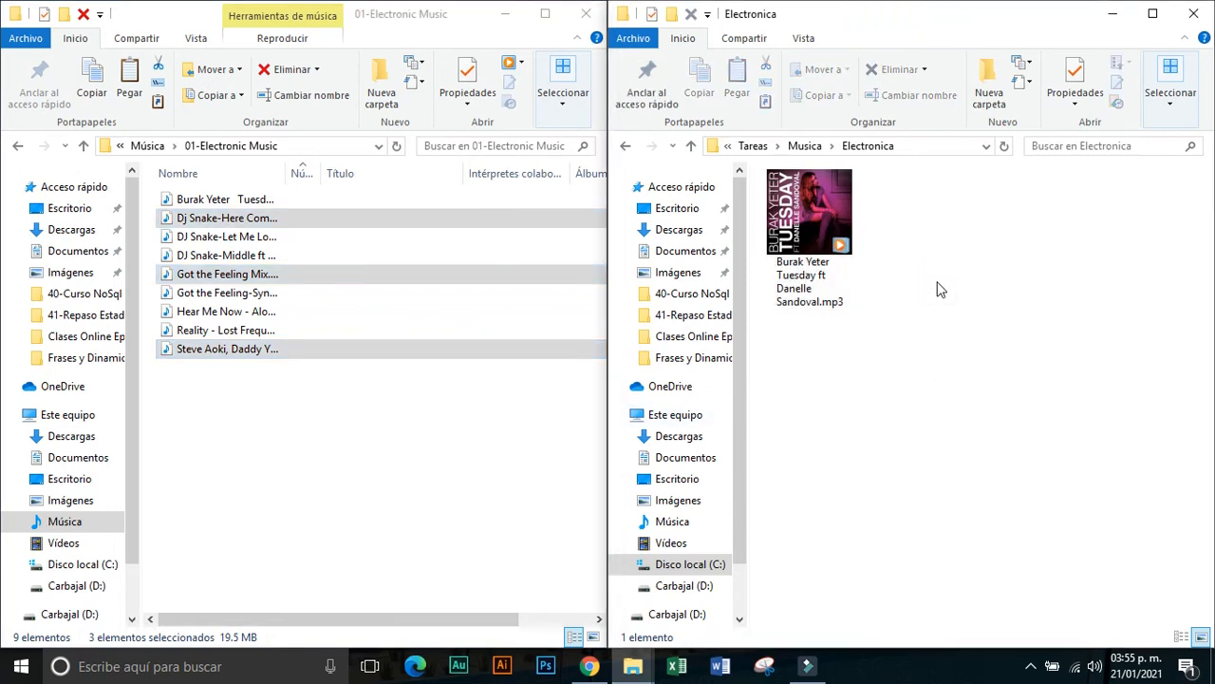
{"action": "key", "text": "ctrl+v"}
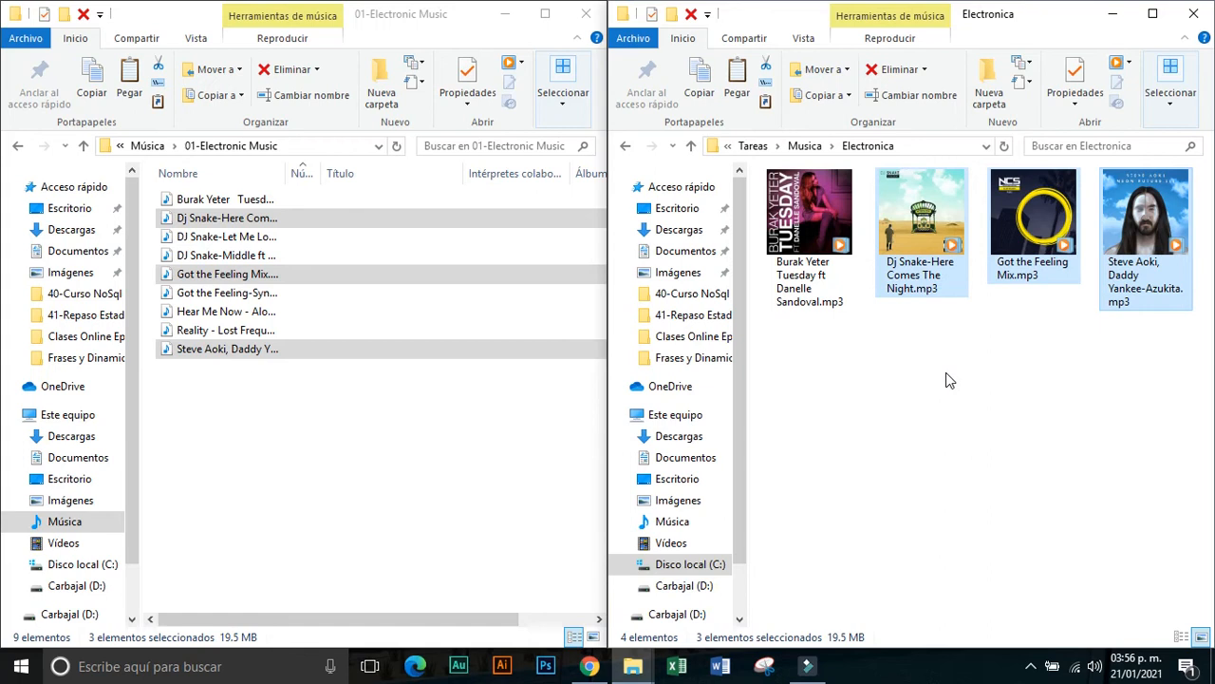
Deselect the pasted songs and display the 01-Electronic Music folder as large thumbnails again
{"action": "left_click", "coordinate": [945, 380]}
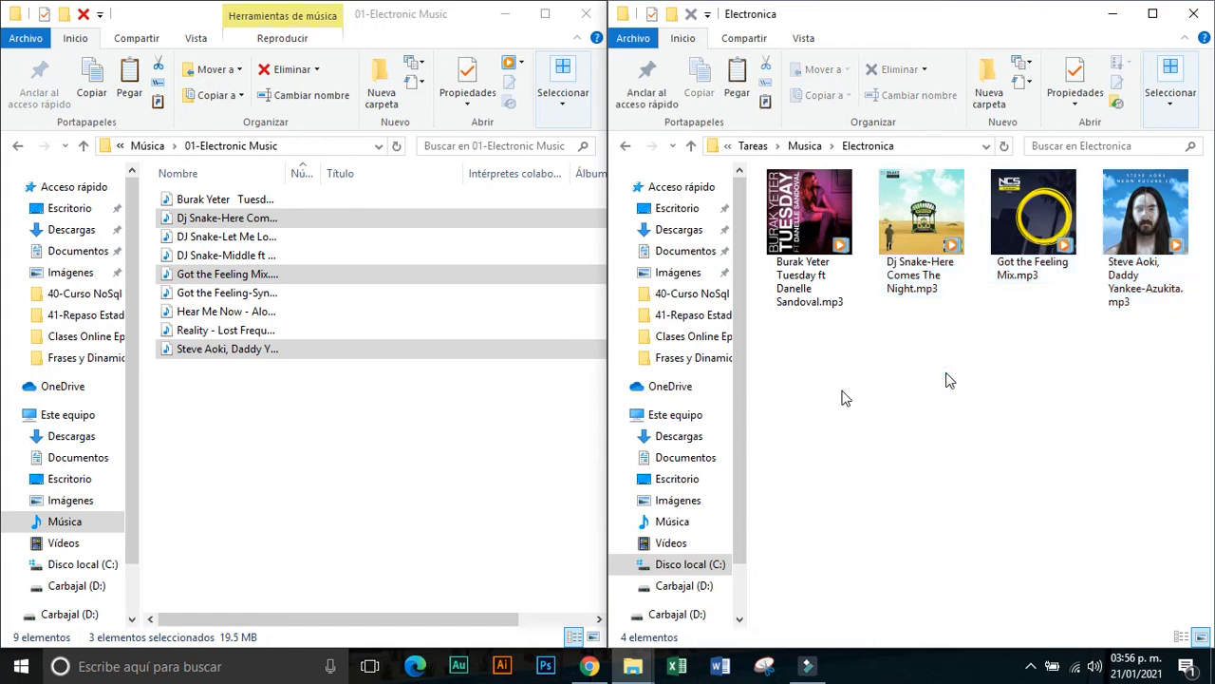
{"action": "left_click", "coordinate": [593, 636]}
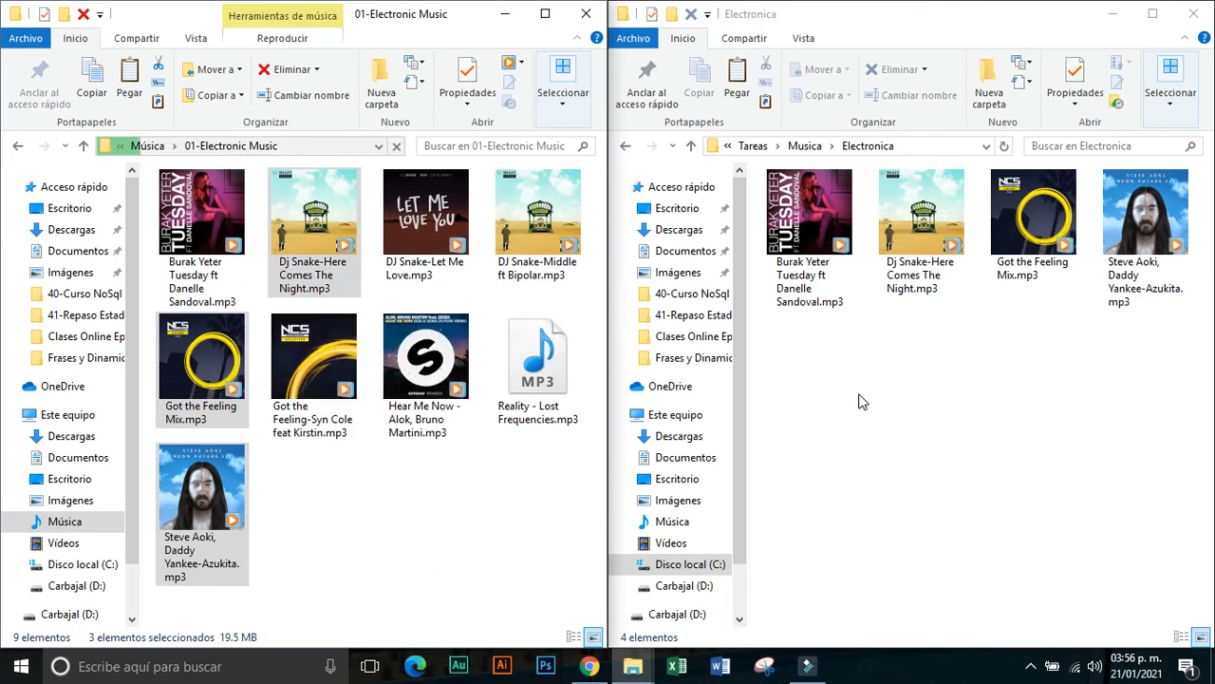
{"action": "left_click", "coordinate": [919, 386]}
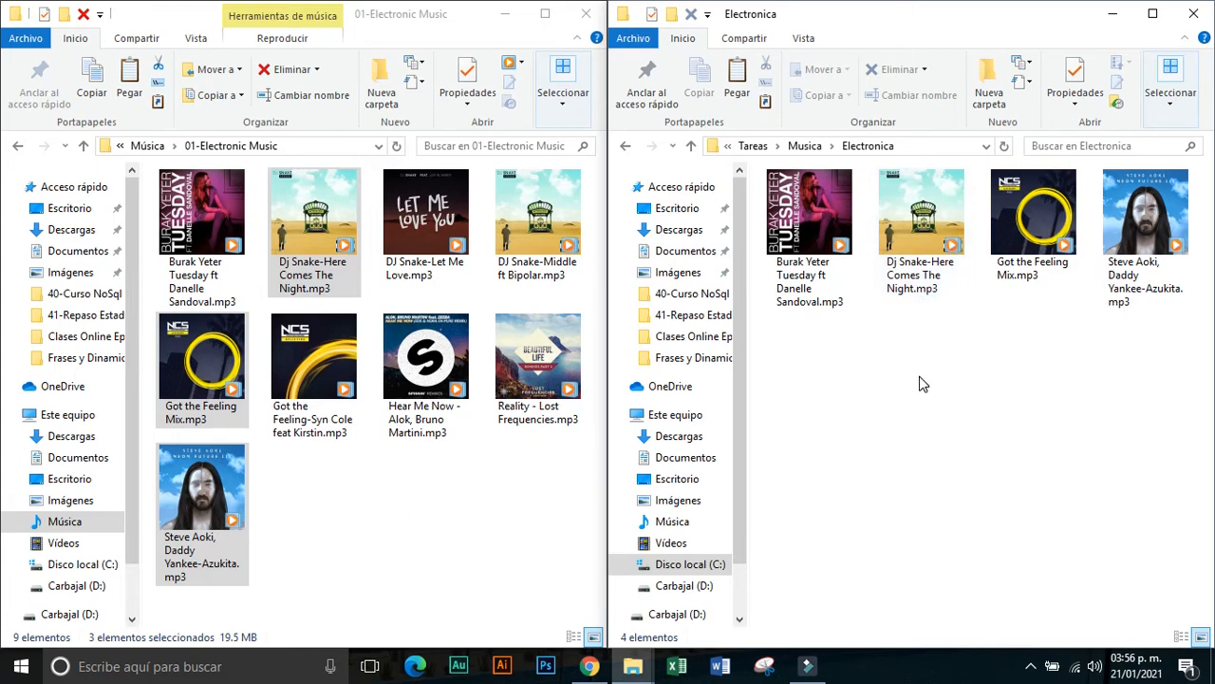
Maximize the Electronica window and delete Steve Aoki, Daddy Yankee-Azukita.mp3 to the recycle bin
{"action": "left_click", "coordinate": [1149, 23]}
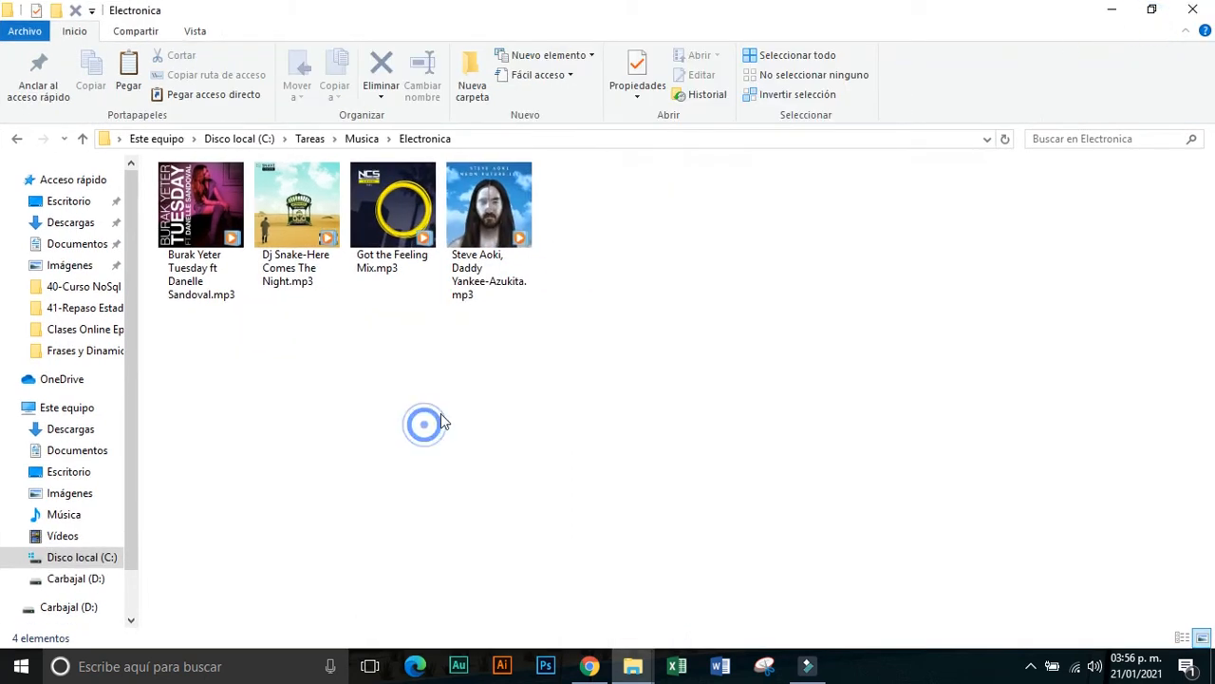
{"action": "left_click", "coordinate": [304, 280]}
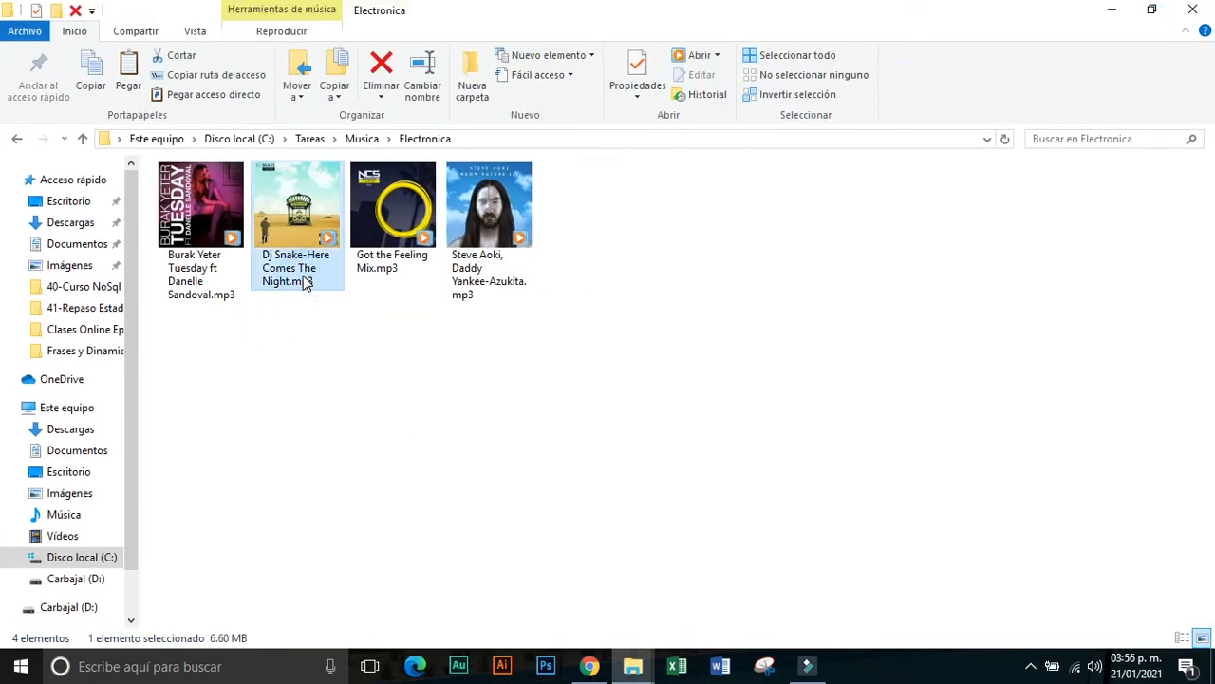
{"action": "left_click", "coordinate": [362, 425]}
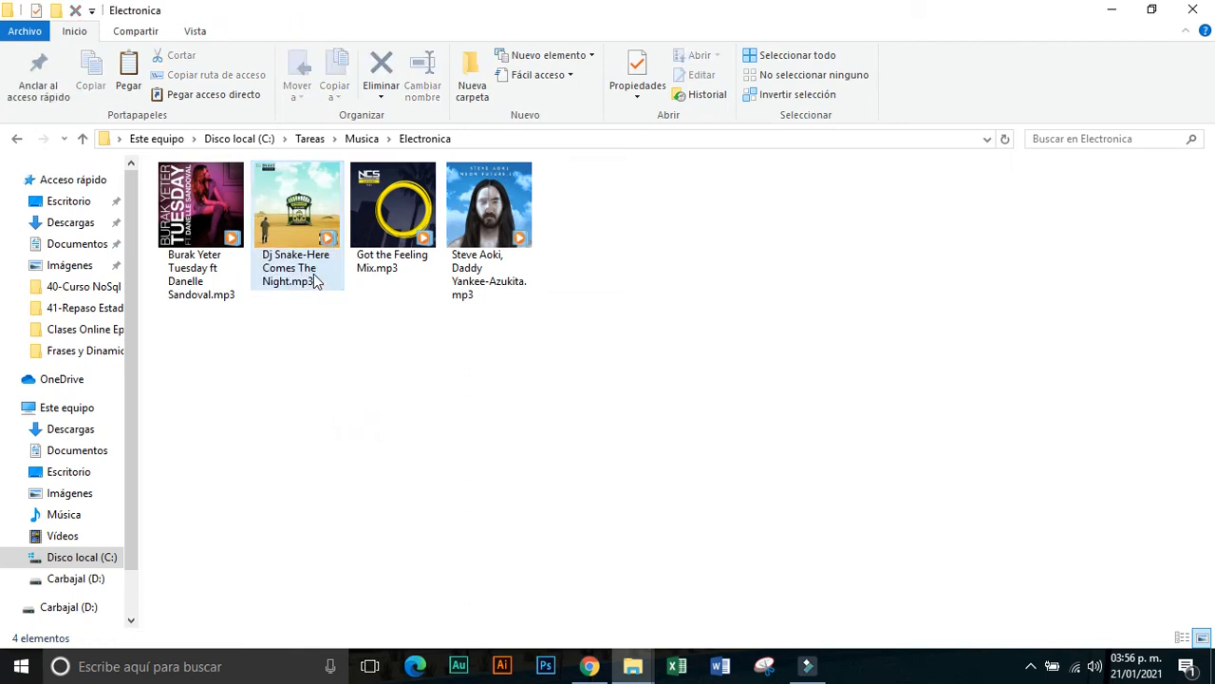
{"action": "left_click", "coordinate": [316, 224]}
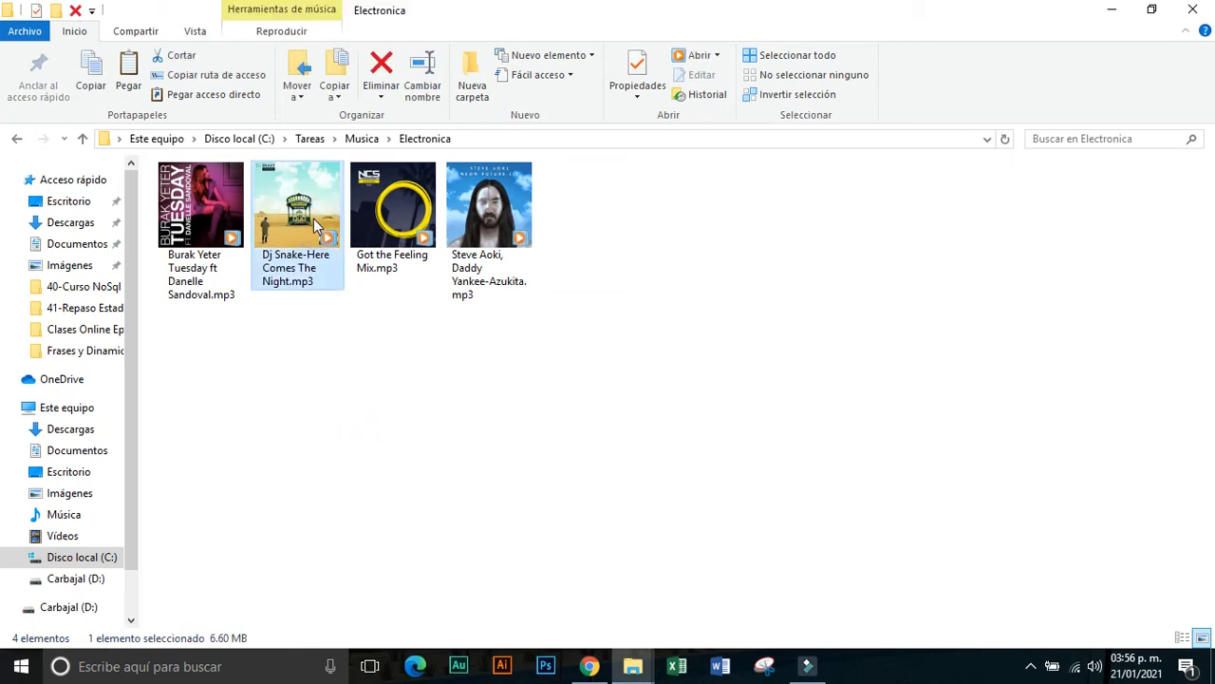
{"action": "left_click", "coordinate": [503, 197]}
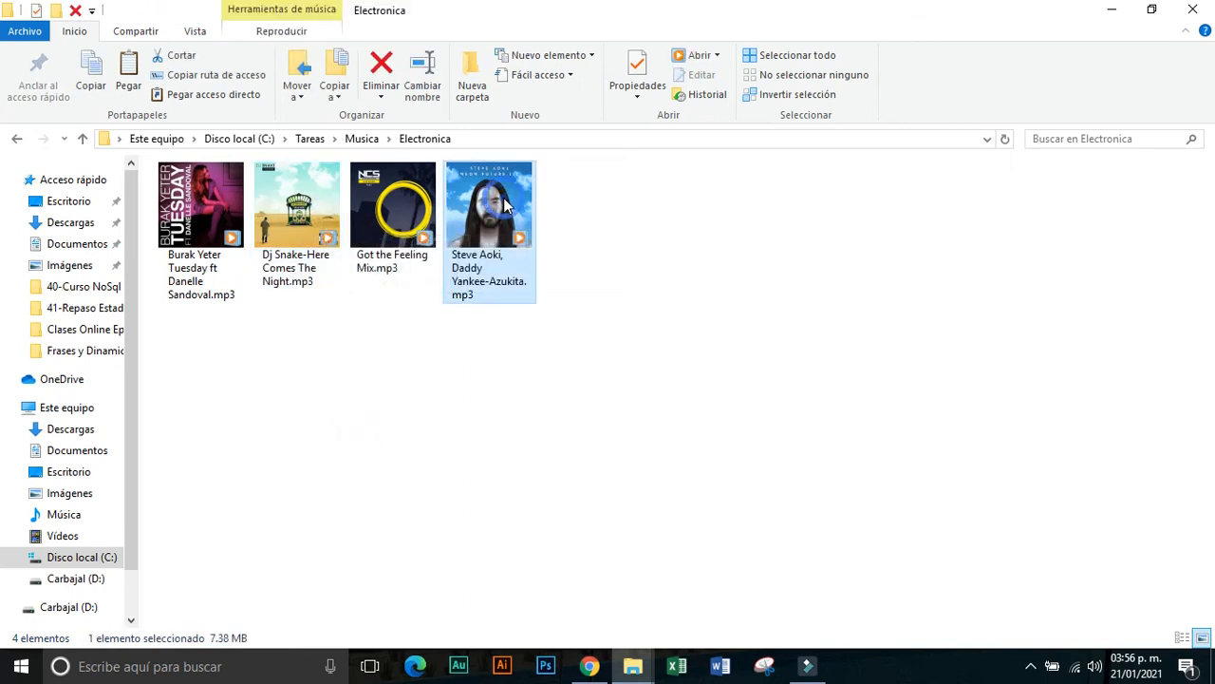
{"action": "mouse_move", "coordinate": [503, 211]}
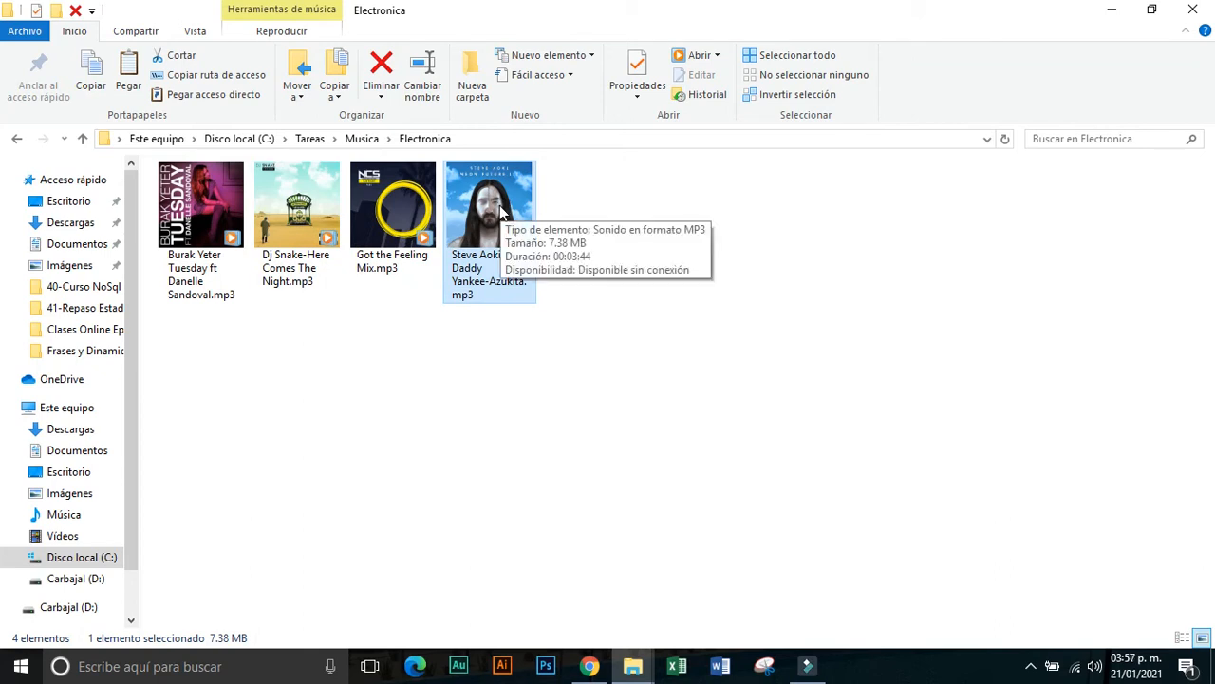
{"action": "key", "text": "Delete"}
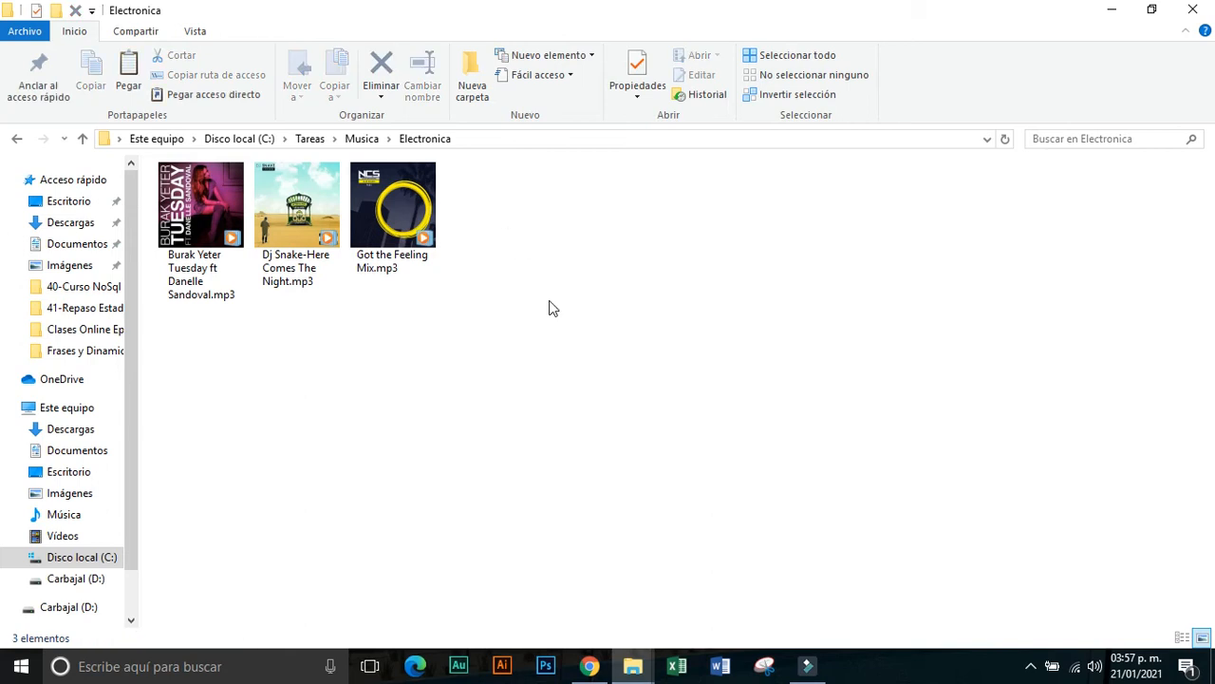
Permanently delete Got the Feeling Mix.mp3 from the Electronica folder, bypassing the recycle bin
{"action": "left_click", "coordinate": [397, 236]}
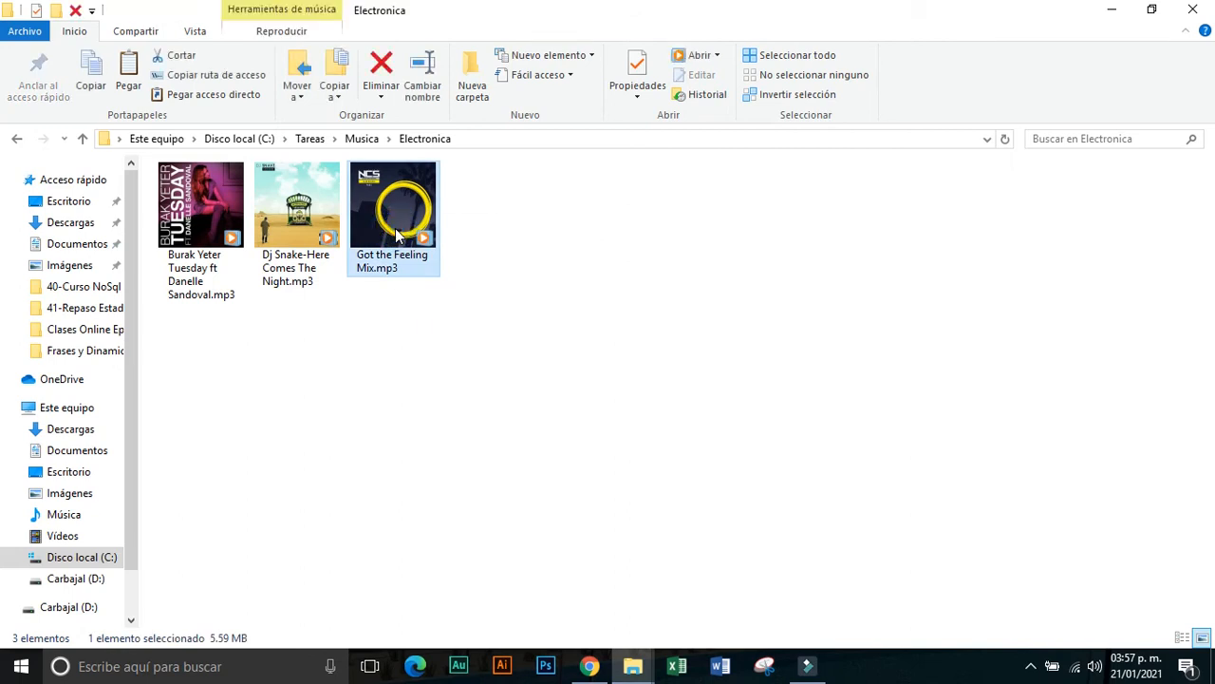
{"action": "key", "text": "shift+Delete"}
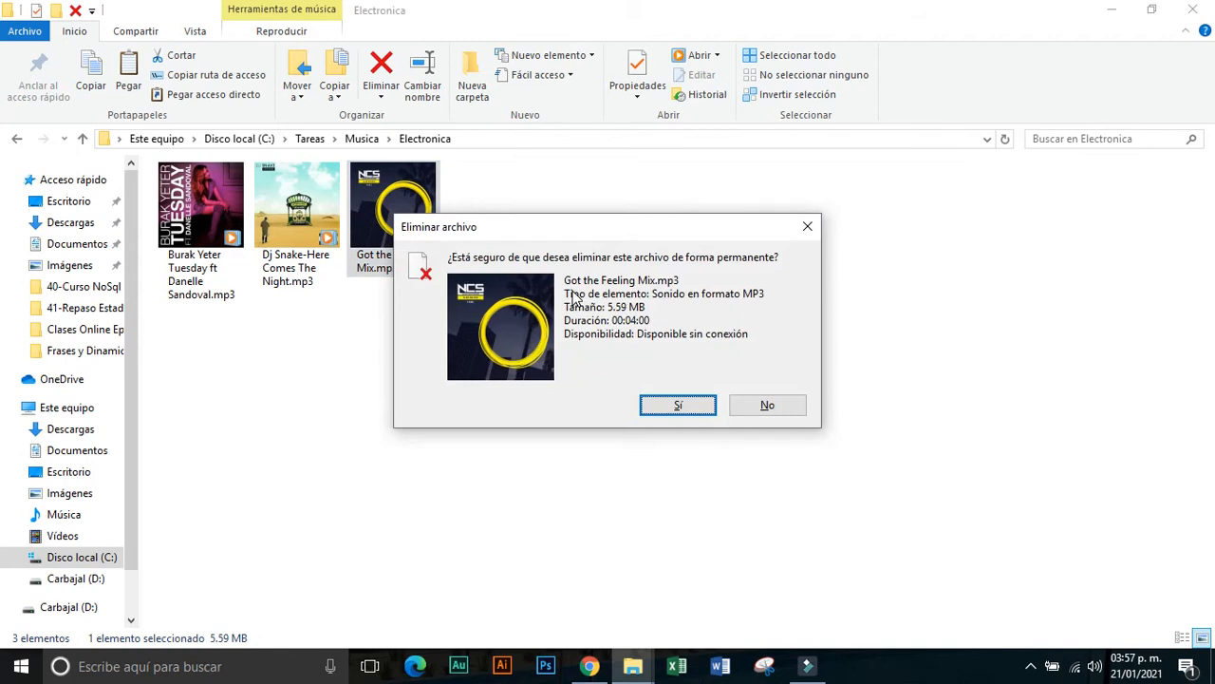
{"action": "left_click", "coordinate": [679, 406]}
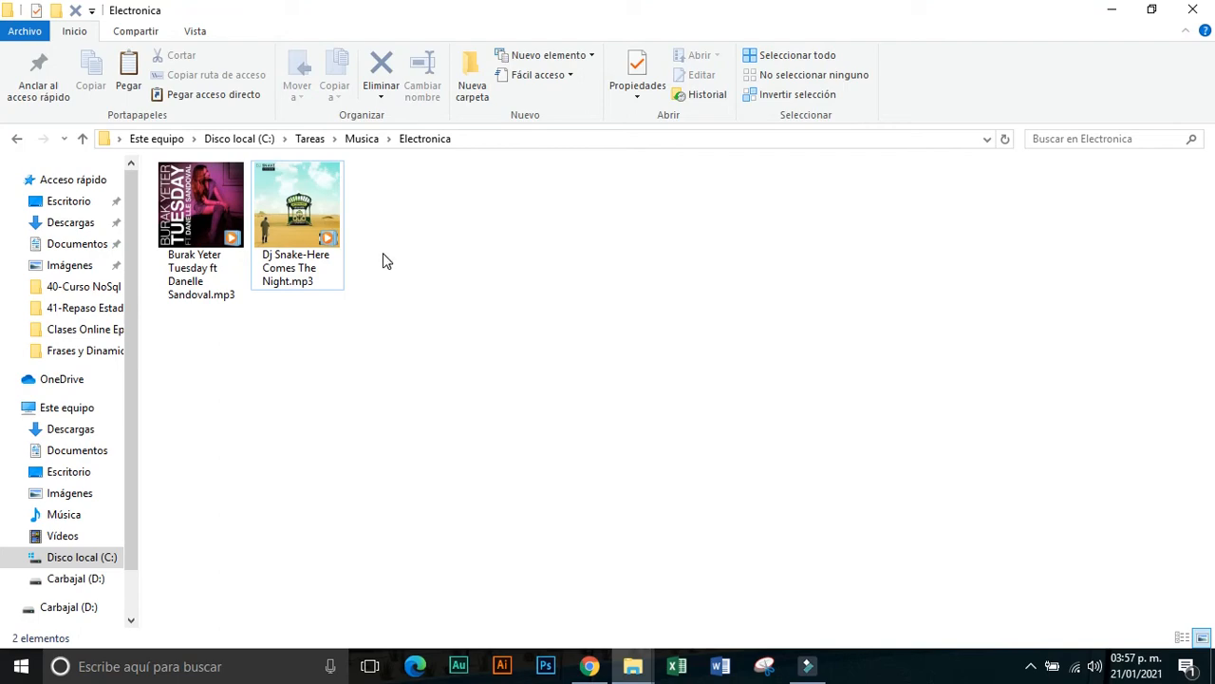
Open the Papelera de reciclaje from the desktop and restore Steve Aoki, Daddy Yankee-Azukita.mp3 to its original folder
{"action": "key", "text": "super+d"}
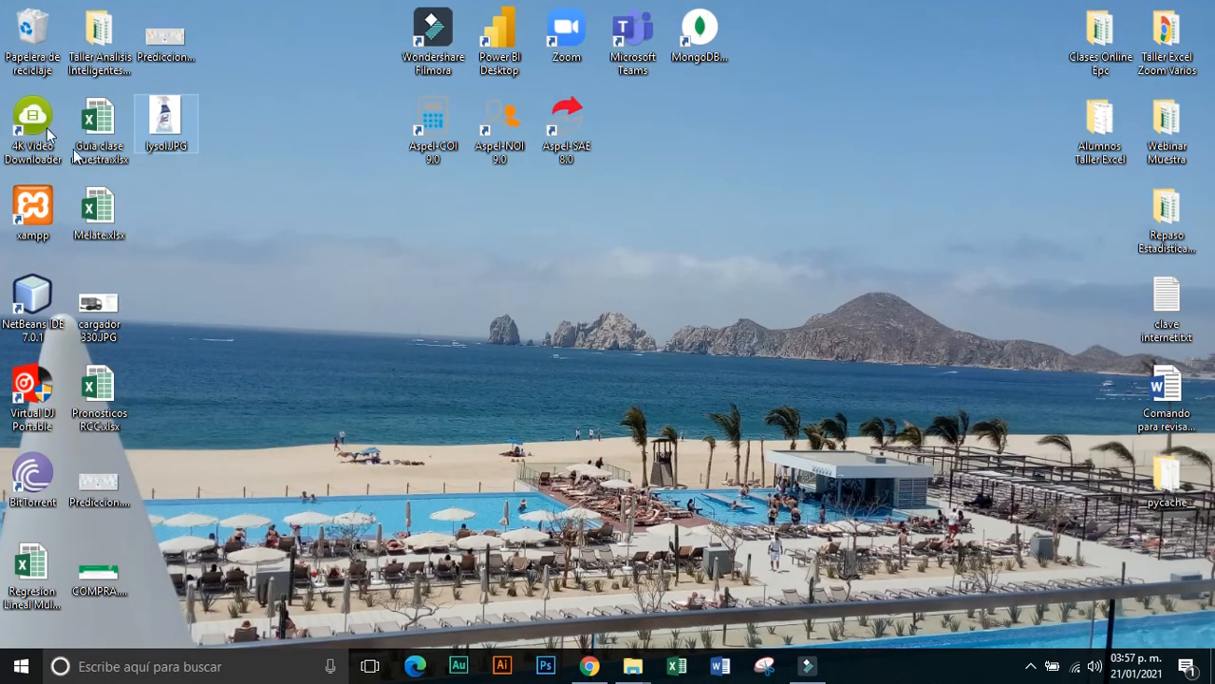
{"action": "left_click", "coordinate": [38, 48]}
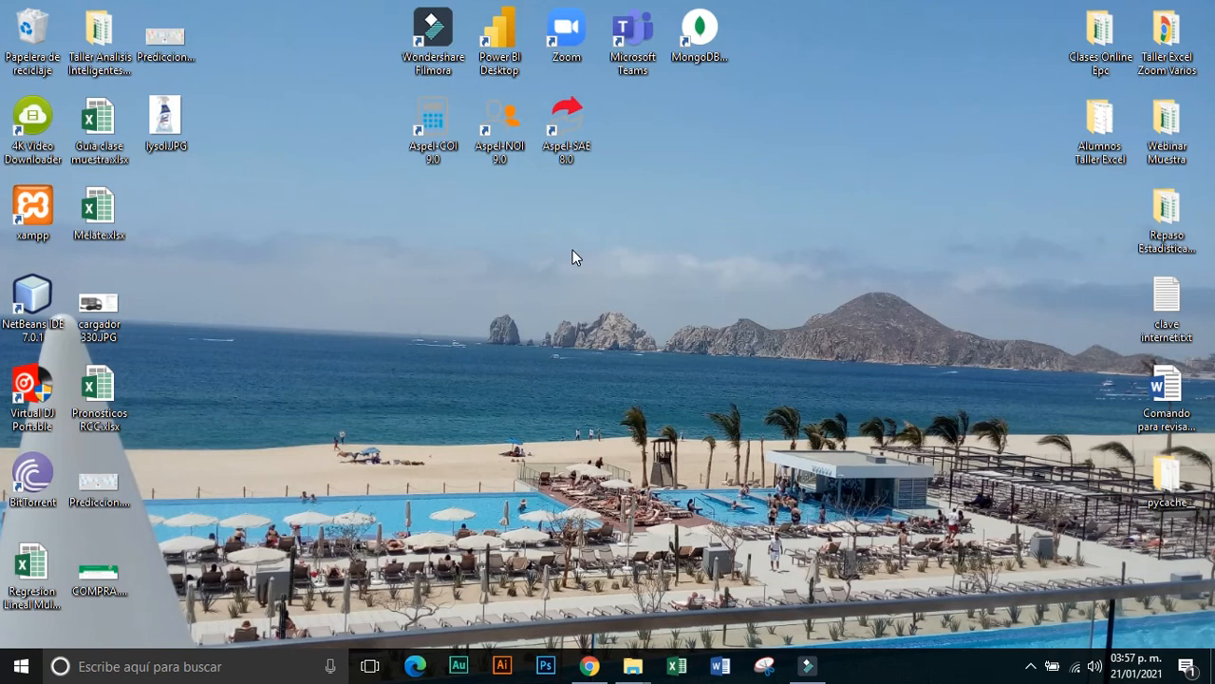
{"action": "key", "text": "Return"}
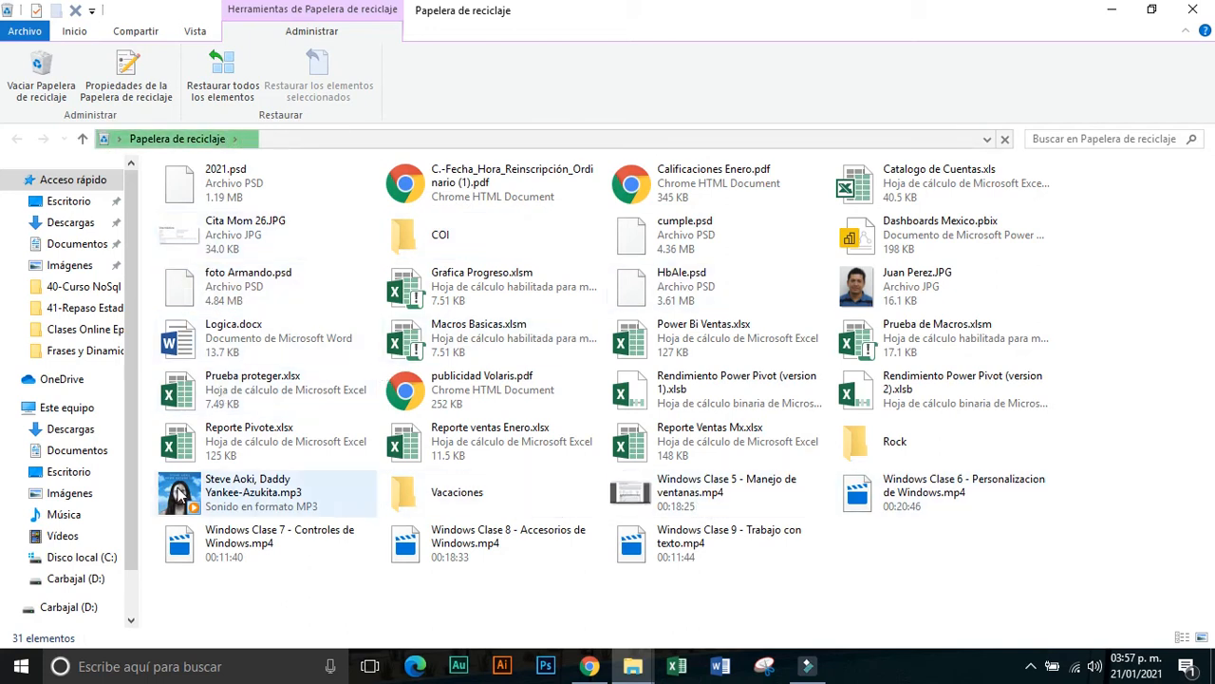
{"action": "left_click", "coordinate": [248, 494]}
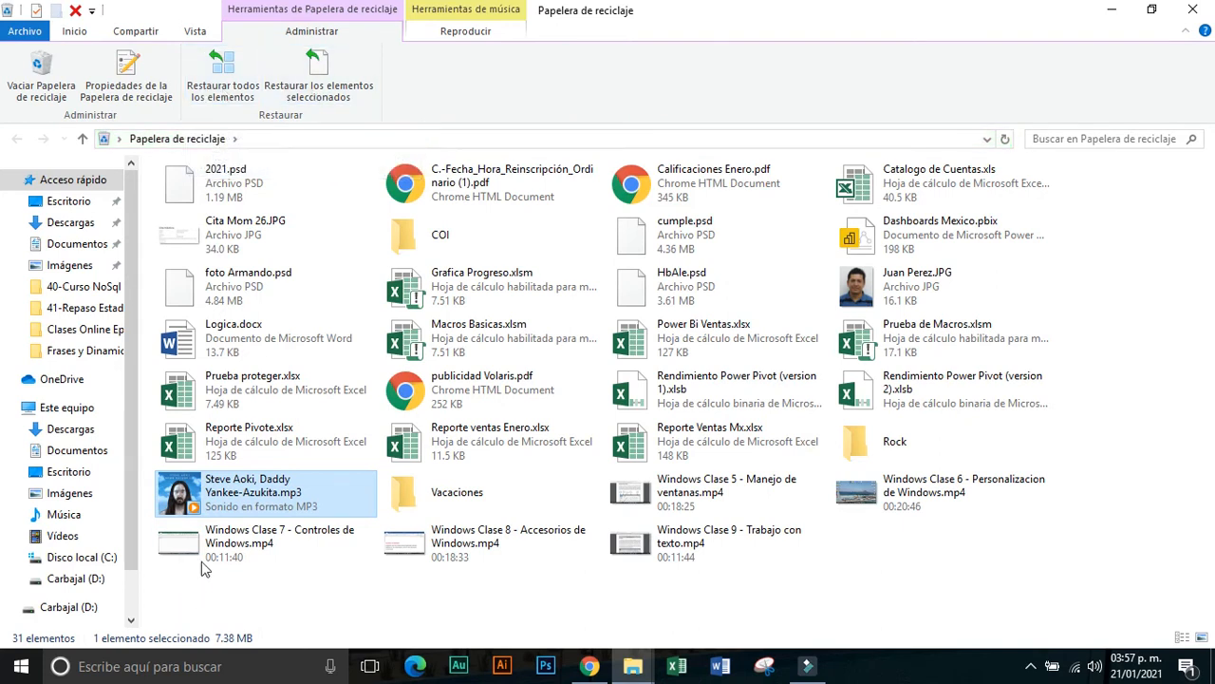
{"action": "left_click", "coordinate": [332, 95]}
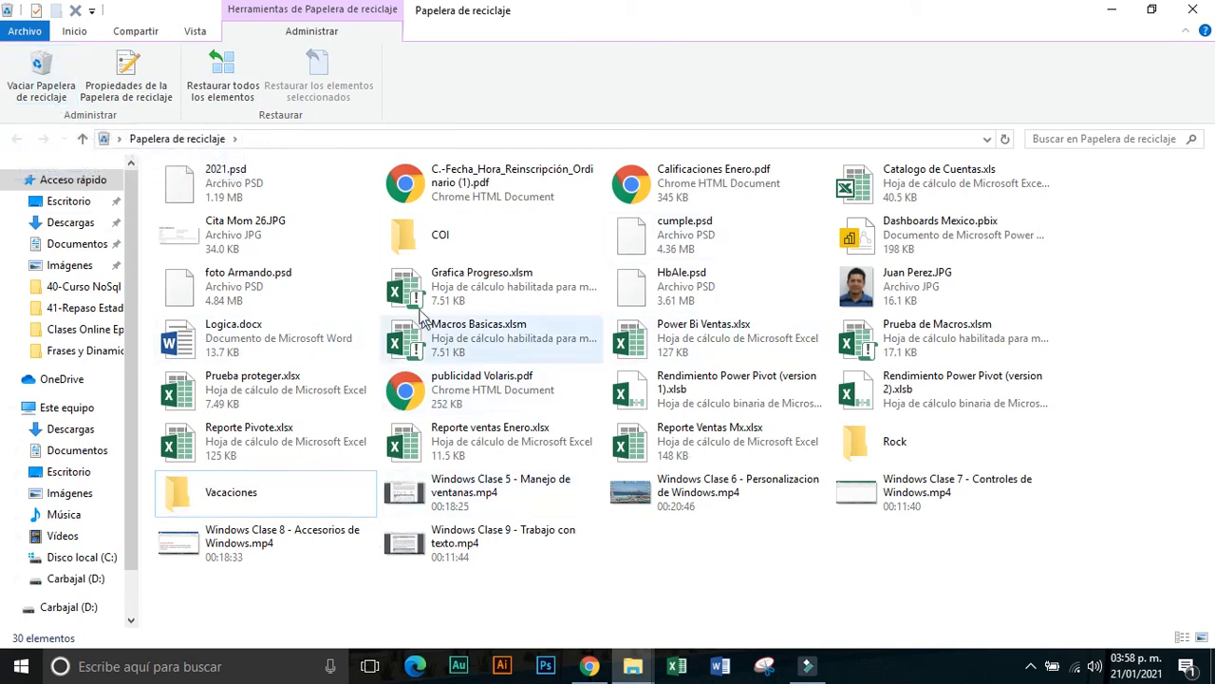
Permanently delete Cita Mom 26.JPG from the recycle bin and confirm the deletion
{"action": "left_click", "coordinate": [291, 254]}
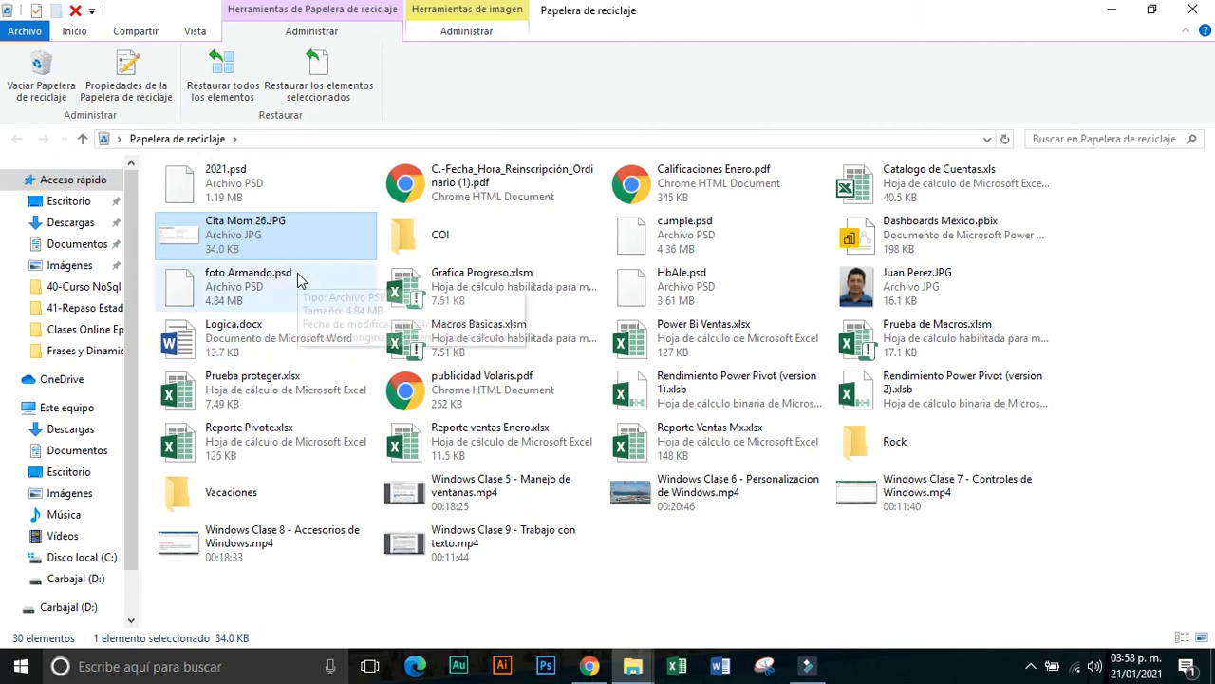
{"action": "key", "text": "Delete"}
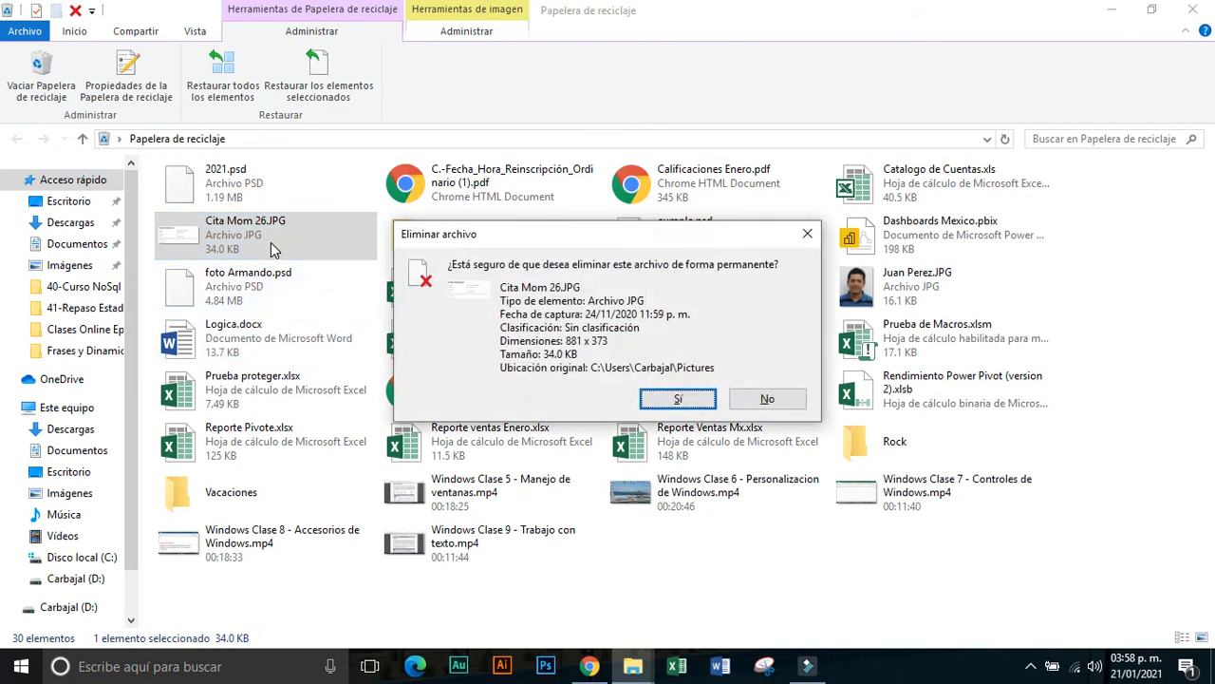
{"action": "left_click", "coordinate": [684, 400]}
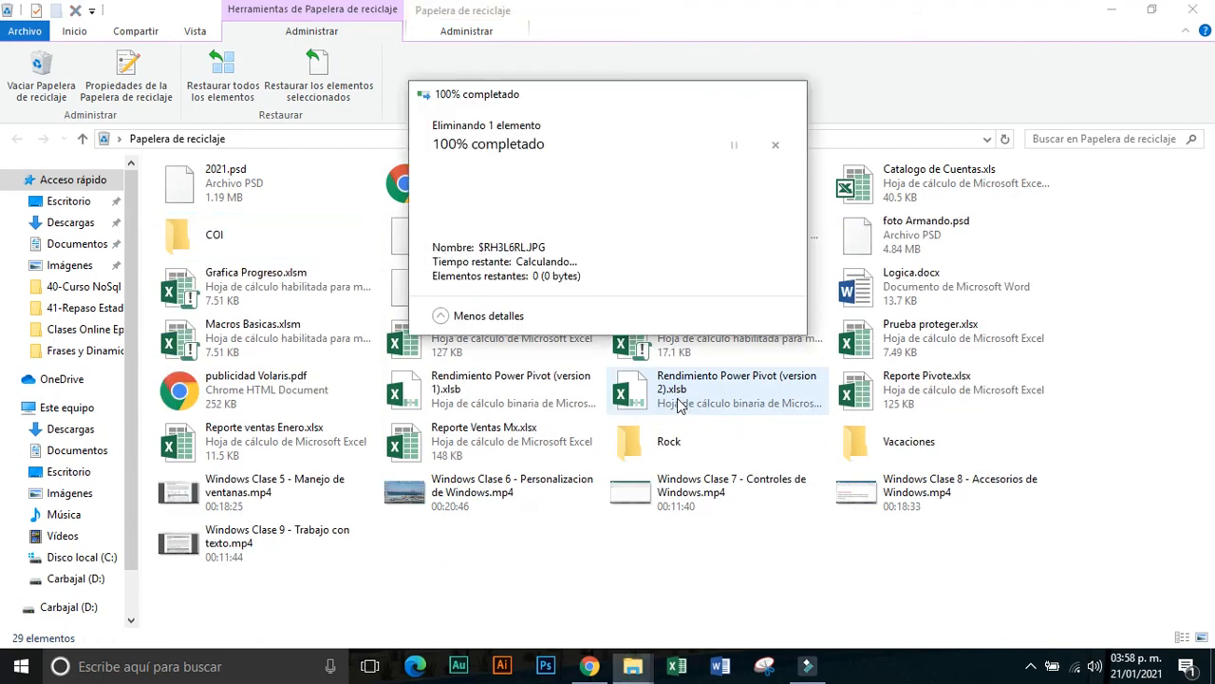
Empty the whole recycle bin, confirm the permanent deletion of all its elements, and close its window
{"action": "left_click", "coordinate": [43, 77]}
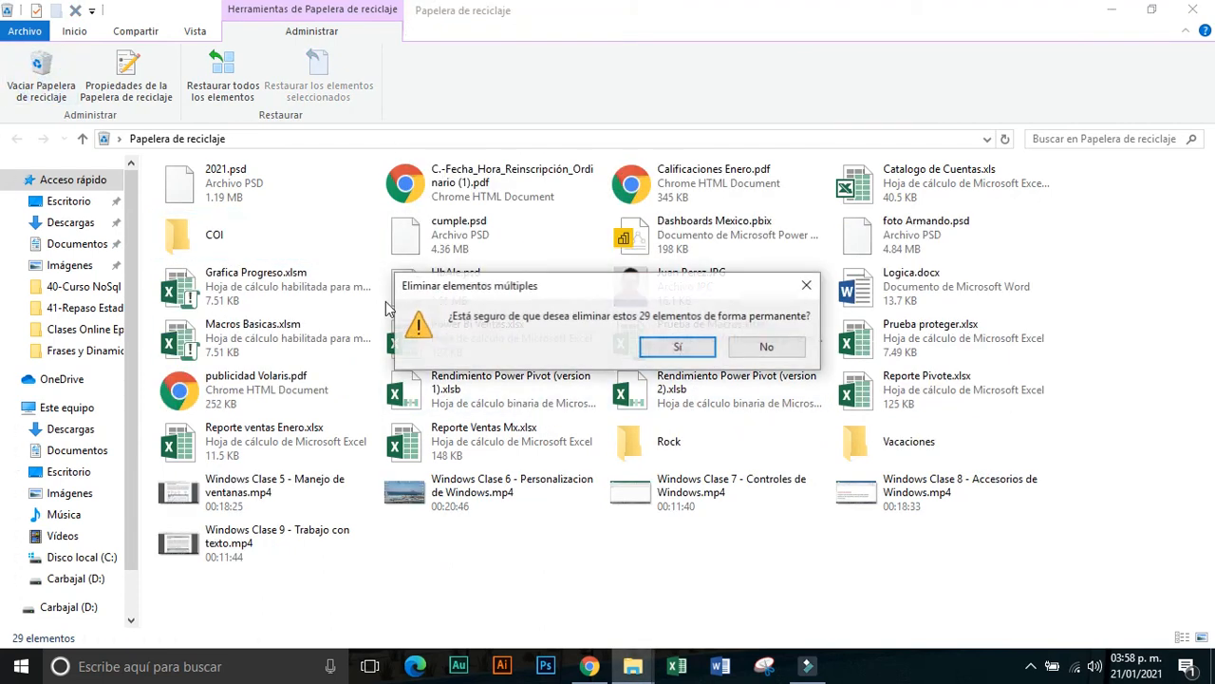
{"action": "left_click", "coordinate": [677, 348]}
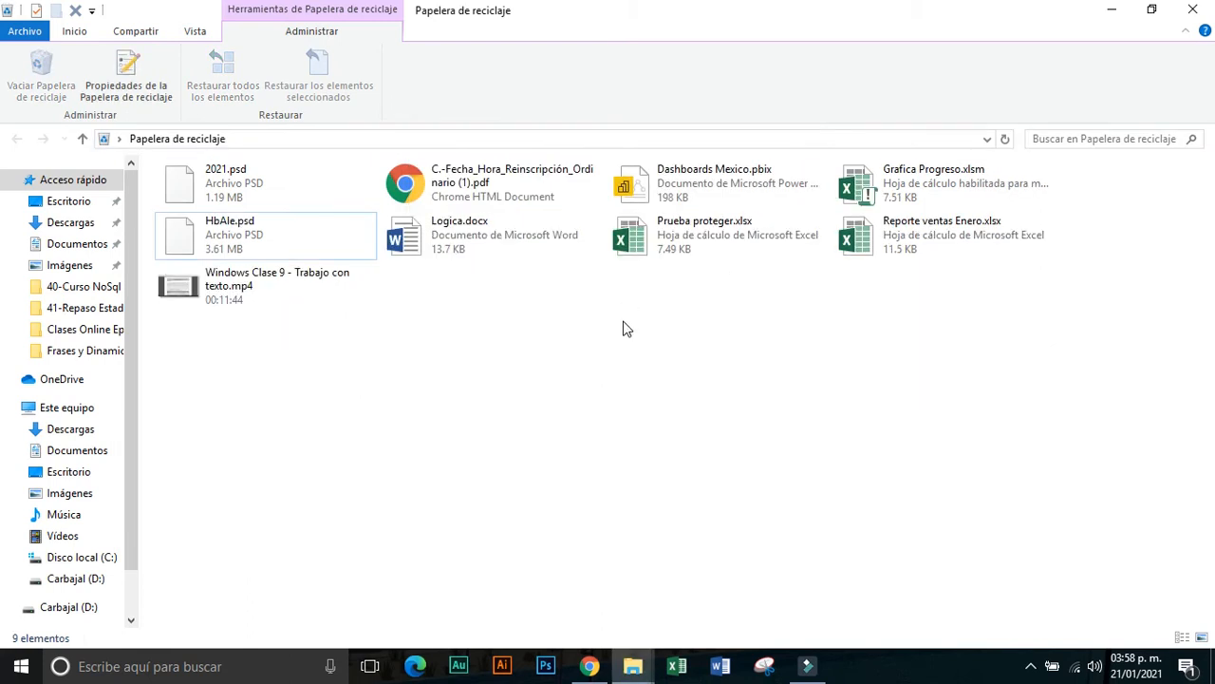
{"action": "left_click", "coordinate": [625, 328]}
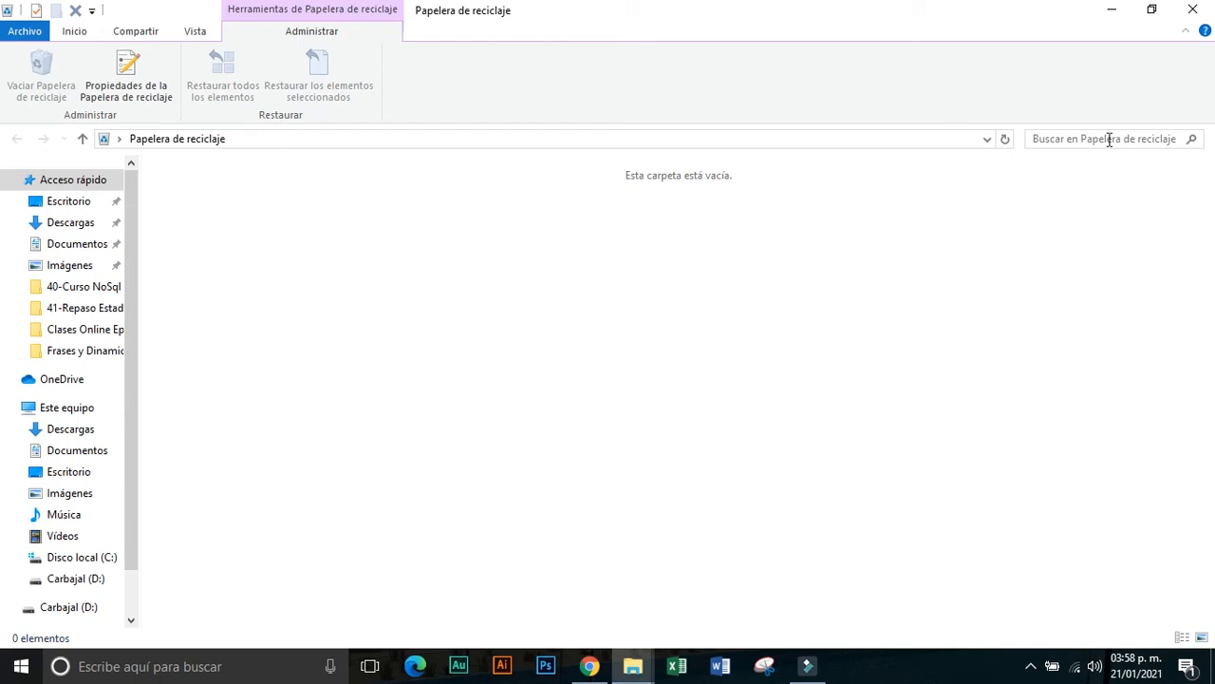
{"action": "left_click", "coordinate": [1191, 11]}
Move the Papelera de reciclaje icon to an open area of the desktop and put lysol.JPG into it
{"action": "left_click_drag", "start_coordinate": [32, 36], "coordinate": [280, 109]}
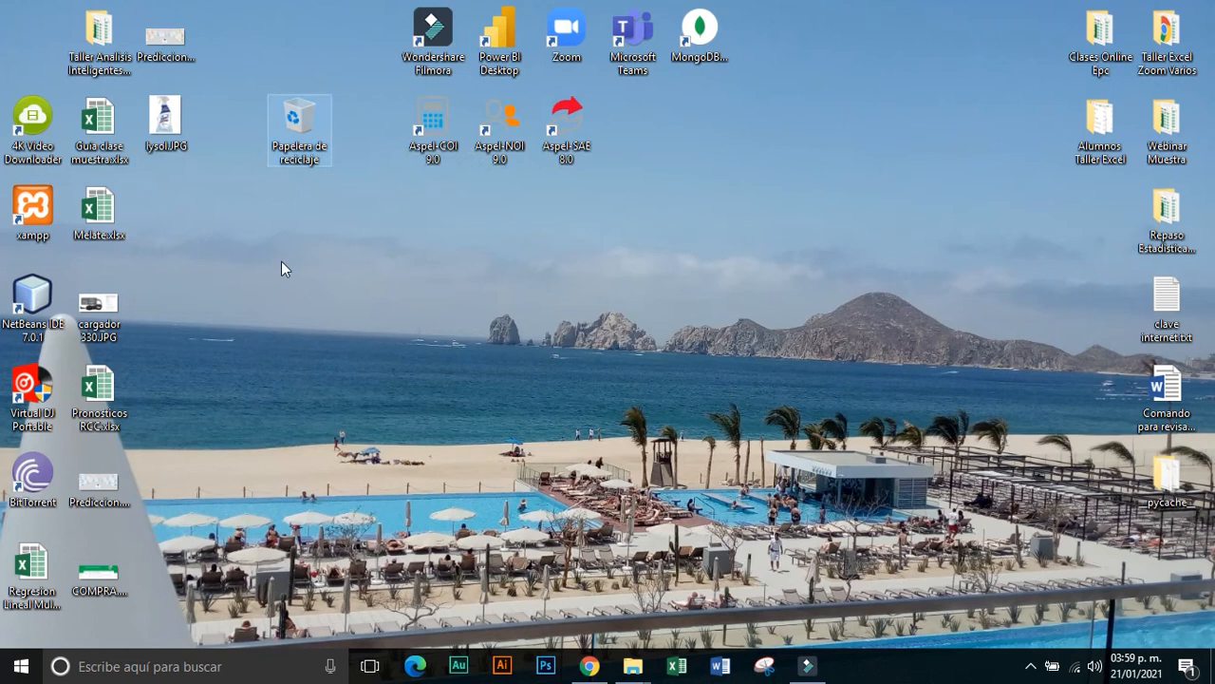
{"action": "left_click_drag", "start_coordinate": [163, 120], "coordinate": [293, 133]}
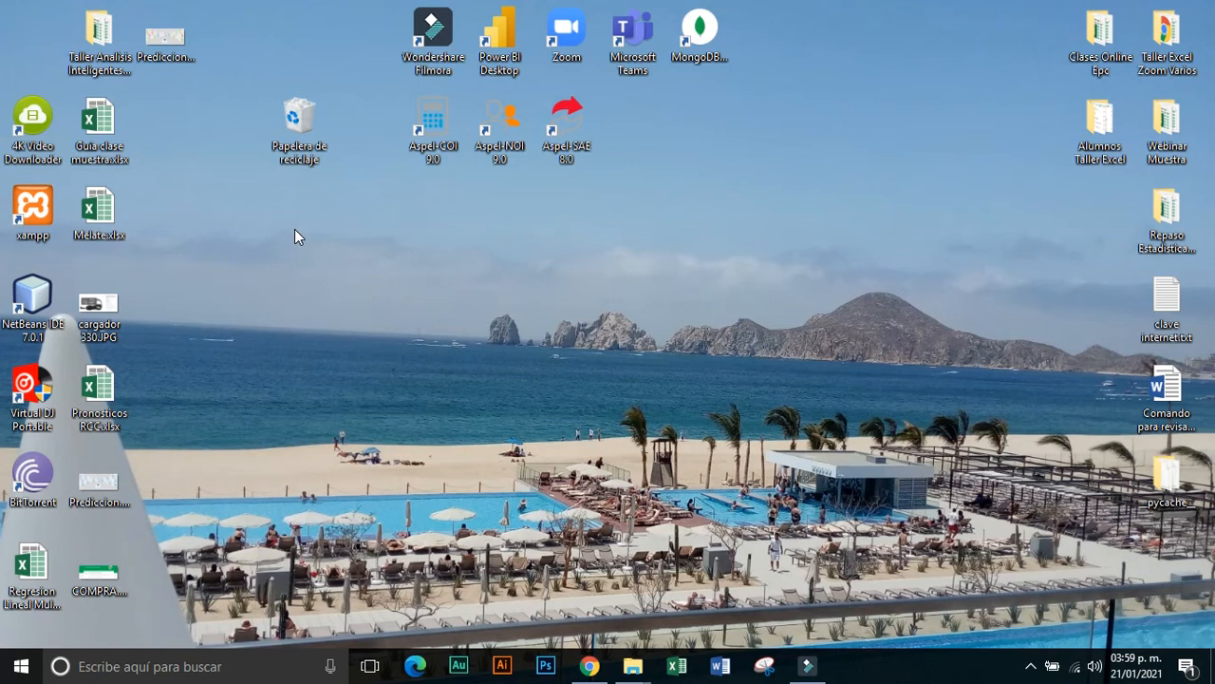
Empty the recycle bin directly from its desktop icon and return the icon to its original corner of the desktop
{"action": "right_click", "coordinate": [304, 122]}
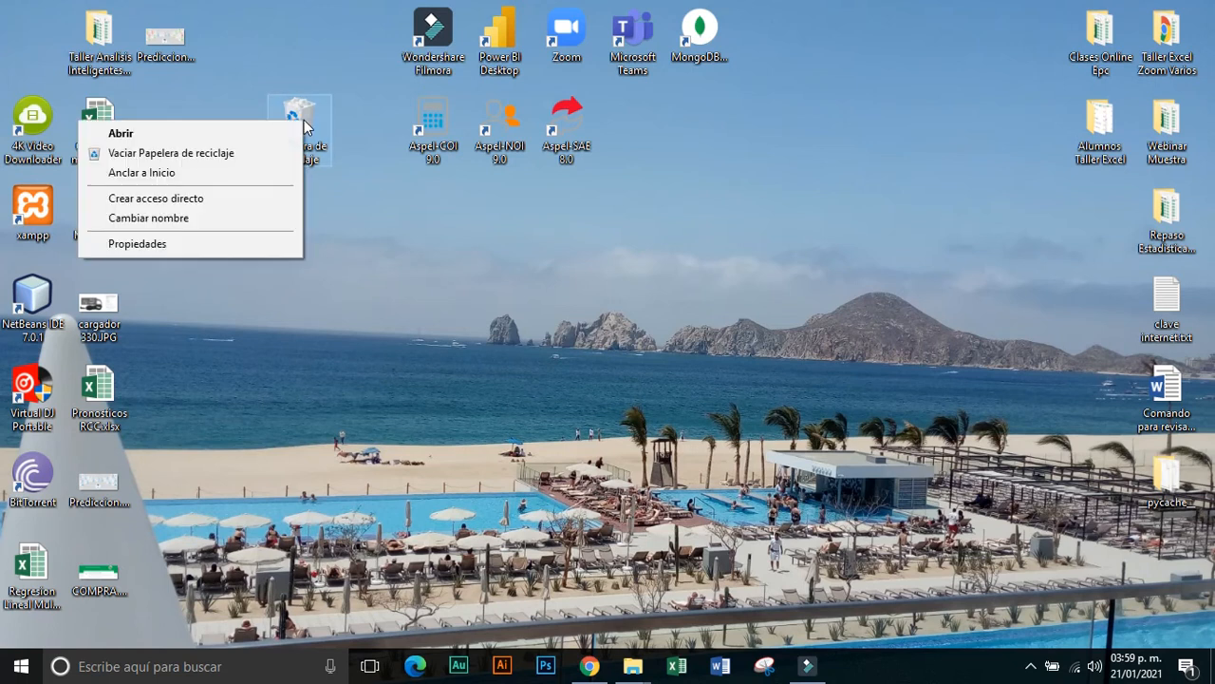
{"action": "left_click", "coordinate": [261, 149]}
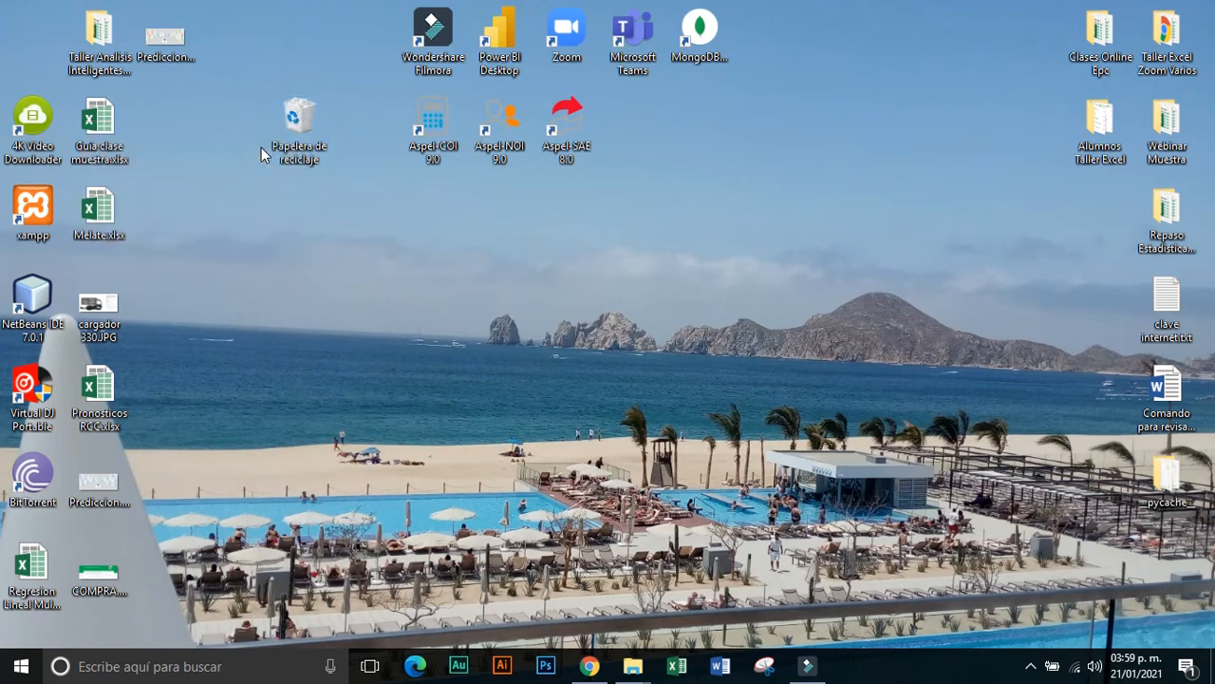
{"action": "left_click", "coordinate": [700, 401]}
{"action": "left_click_drag", "start_coordinate": [303, 128], "coordinate": [43, 30]}
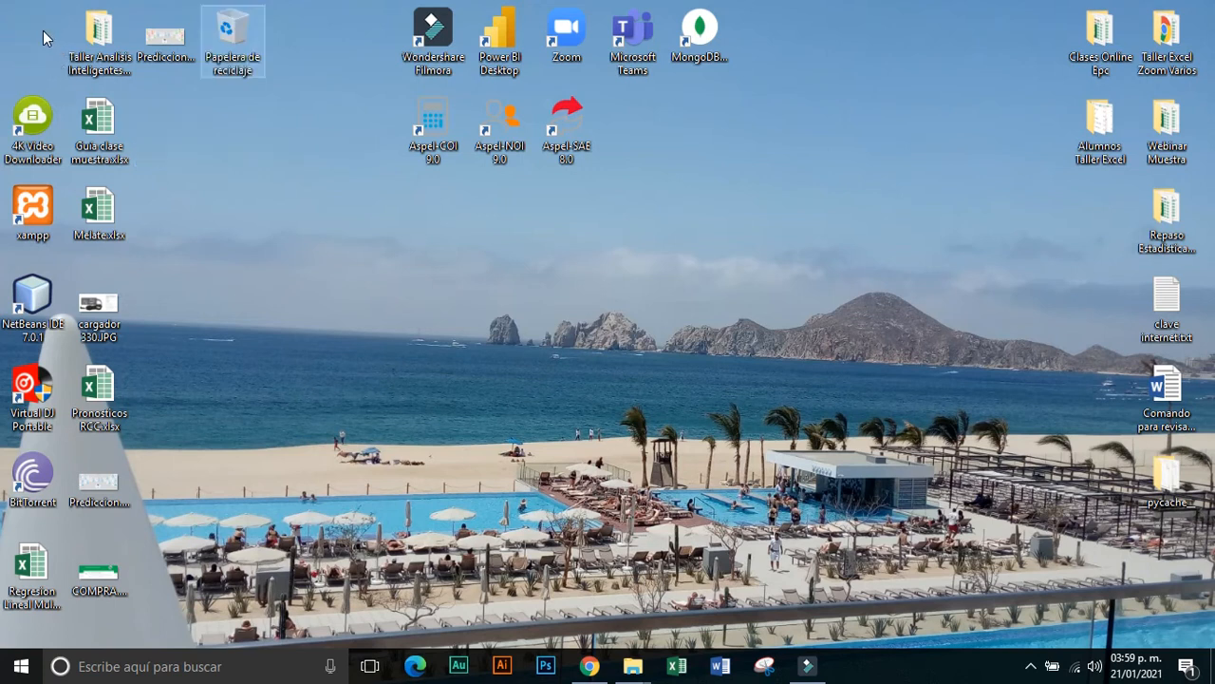
{"action": "left_click_drag", "start_coordinate": [203, 42], "coordinate": [41, 36]}
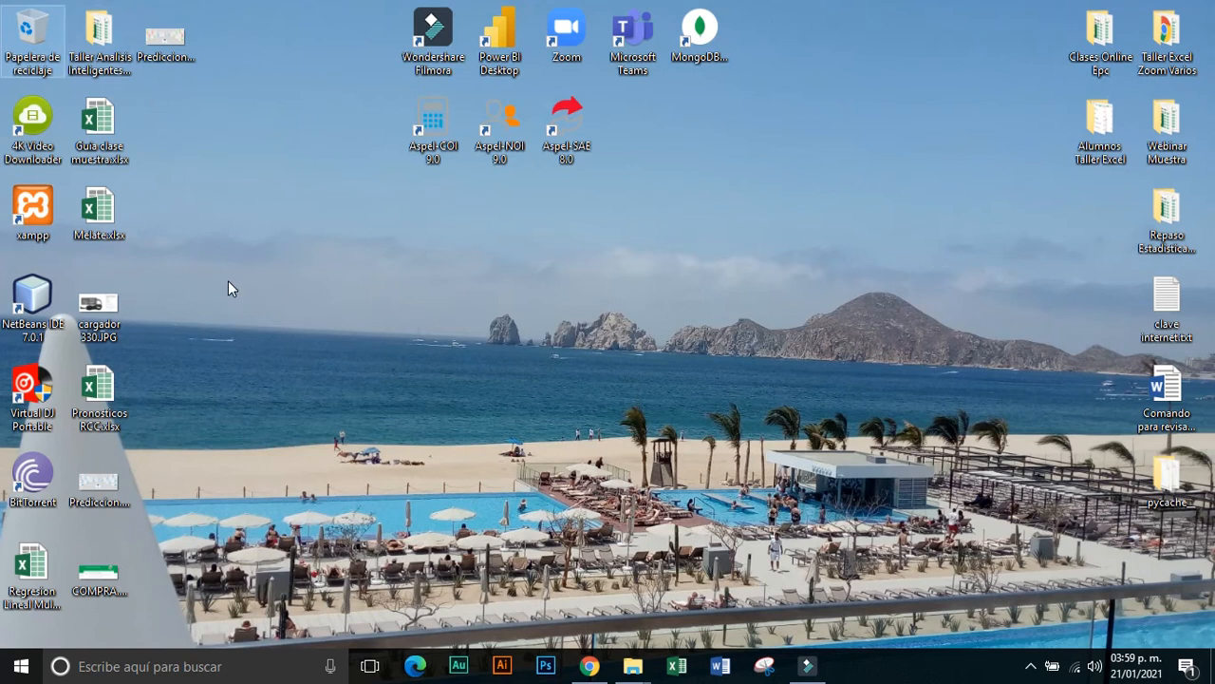
Bring up the open Imágenes folder window and maximize it
{"action": "left_click", "coordinate": [630, 669]}
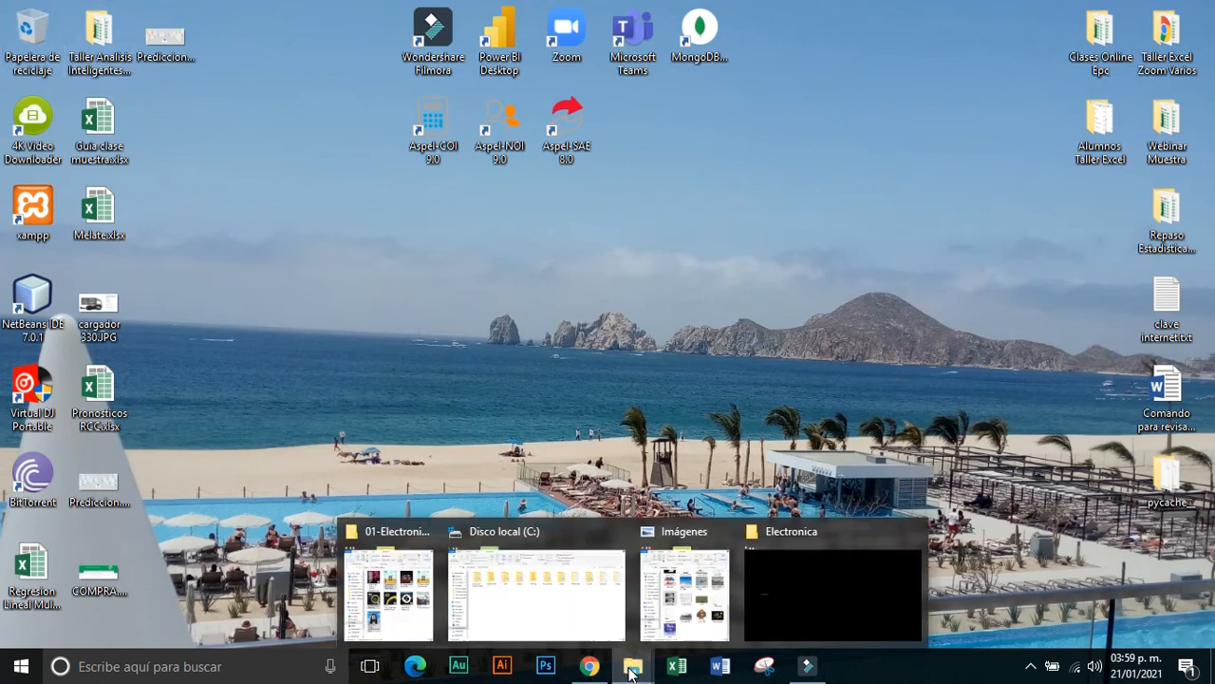
{"action": "left_click", "coordinate": [670, 605]}
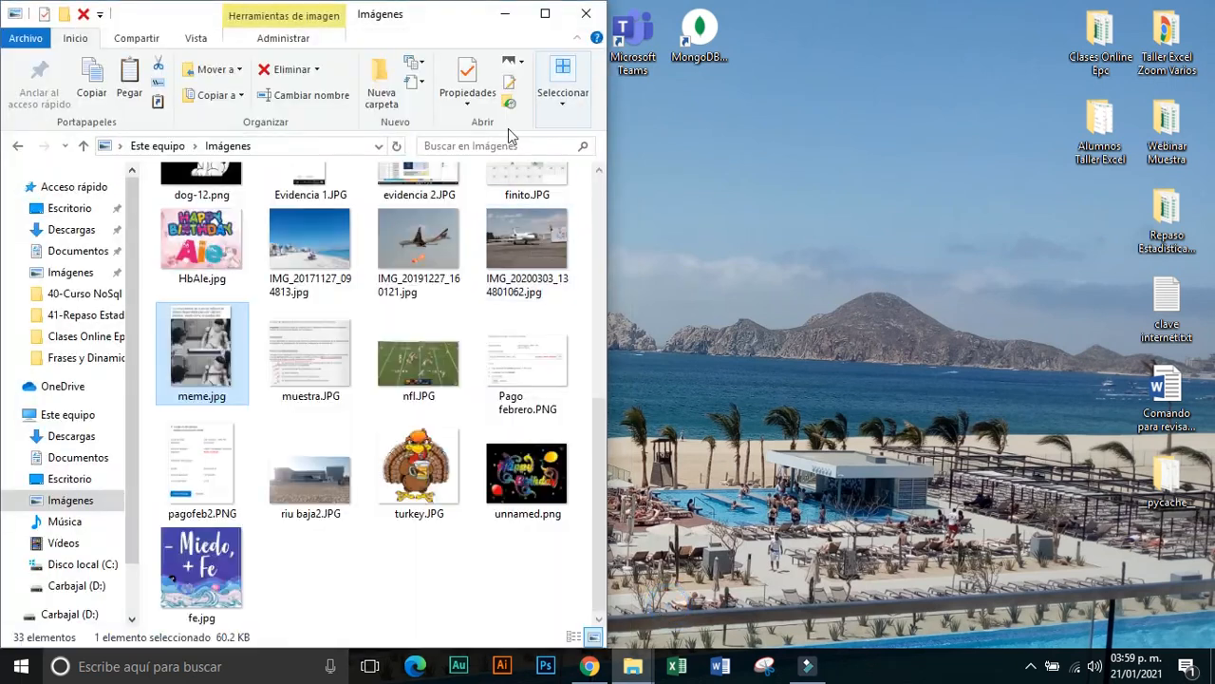
{"action": "double_click", "coordinate": [536, 25]}
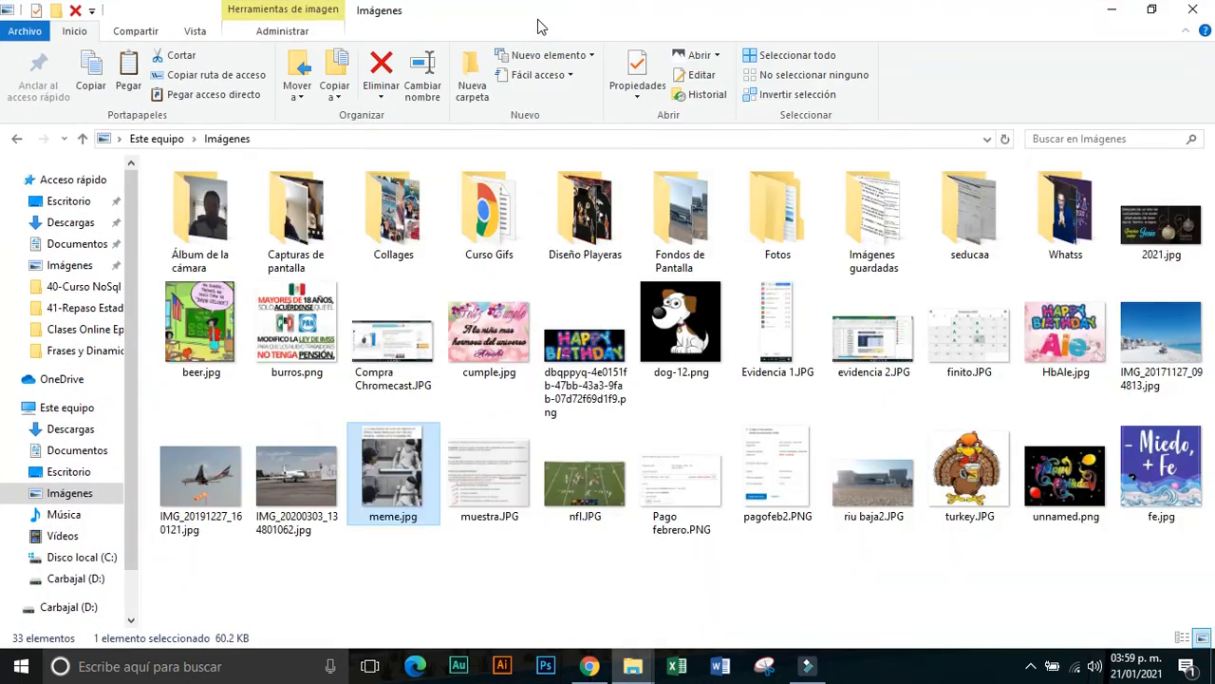
Hide the navigation pane in the Imágenes window and show it again
{"action": "left_click", "coordinate": [195, 32]}
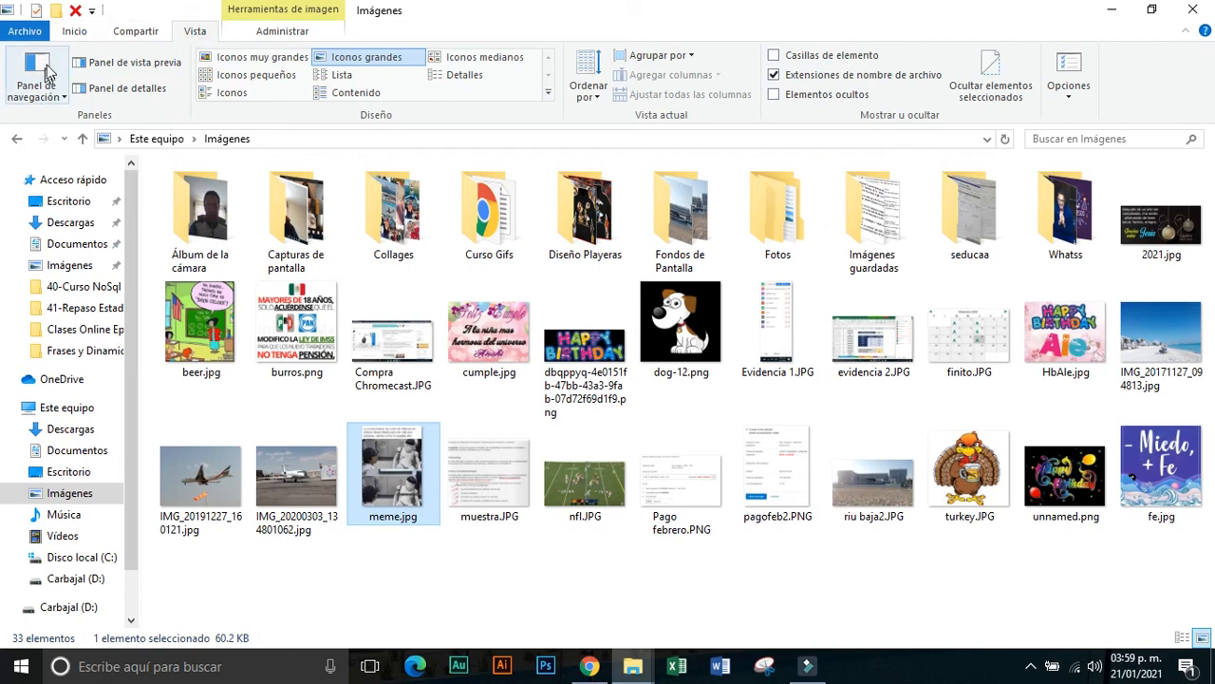
{"action": "left_click", "coordinate": [52, 93]}
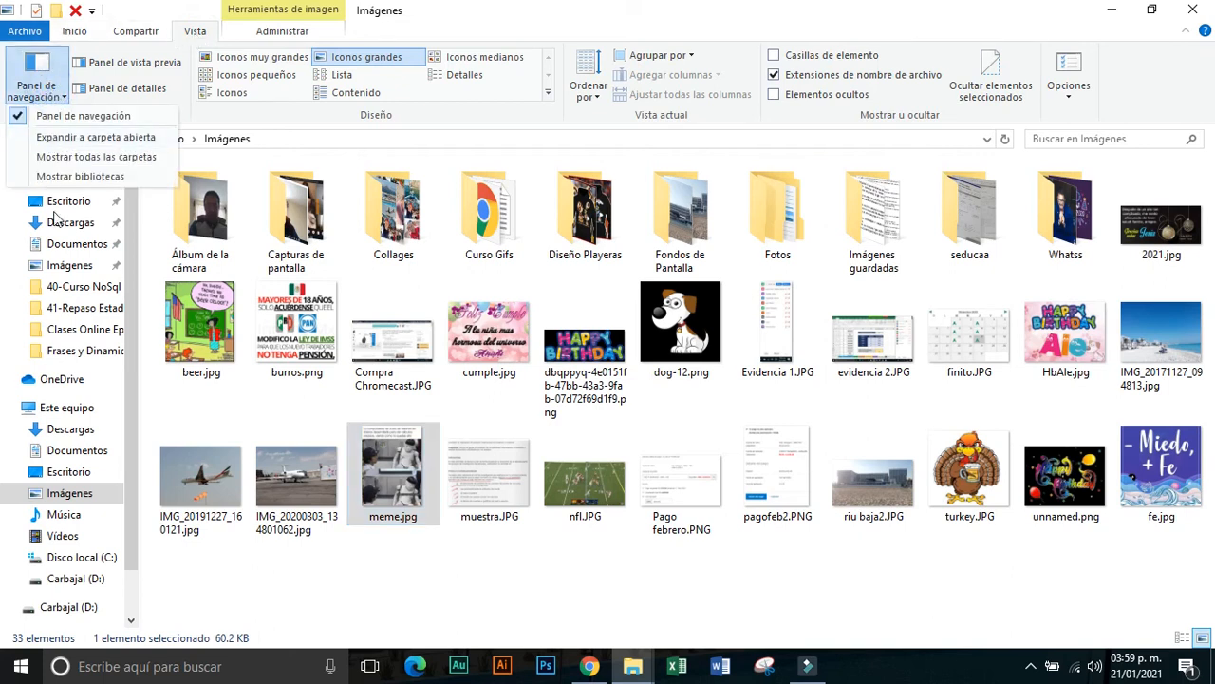
{"action": "left_click", "coordinate": [31, 117]}
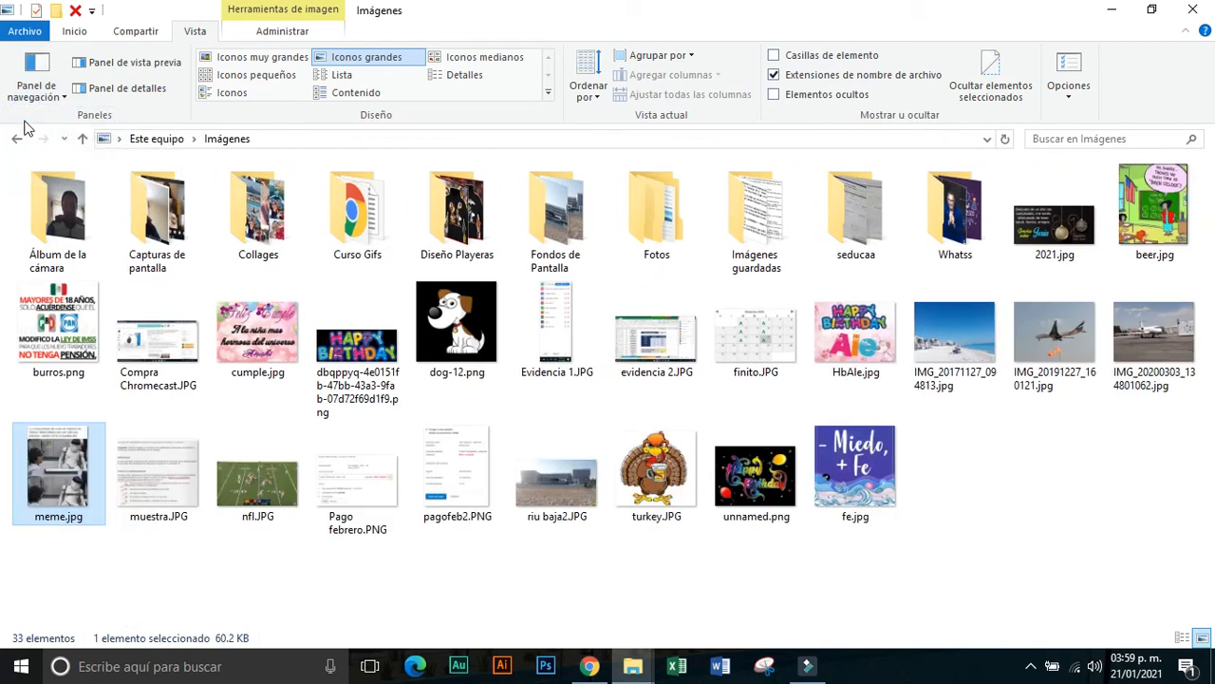
{"action": "left_click", "coordinate": [32, 101]}
{"action": "left_click", "coordinate": [32, 117]}
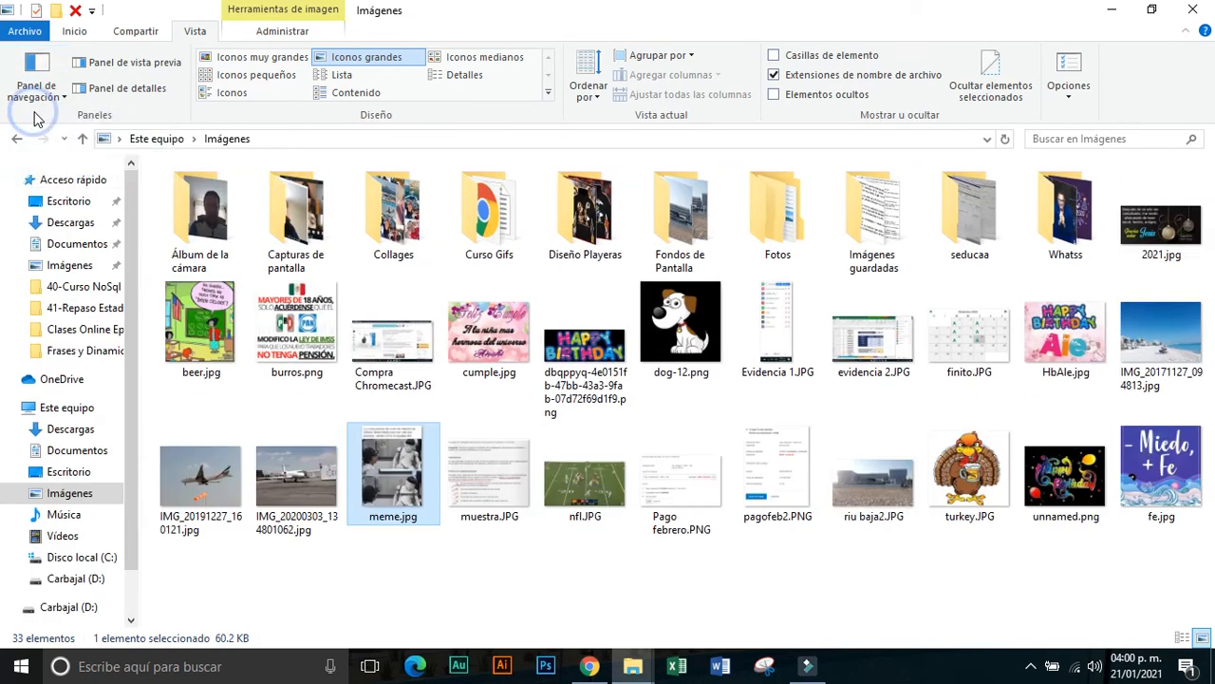
Show the preview pane, preview riu baja2.JPG in it, and hide the pane again
{"action": "left_click", "coordinate": [147, 65]}
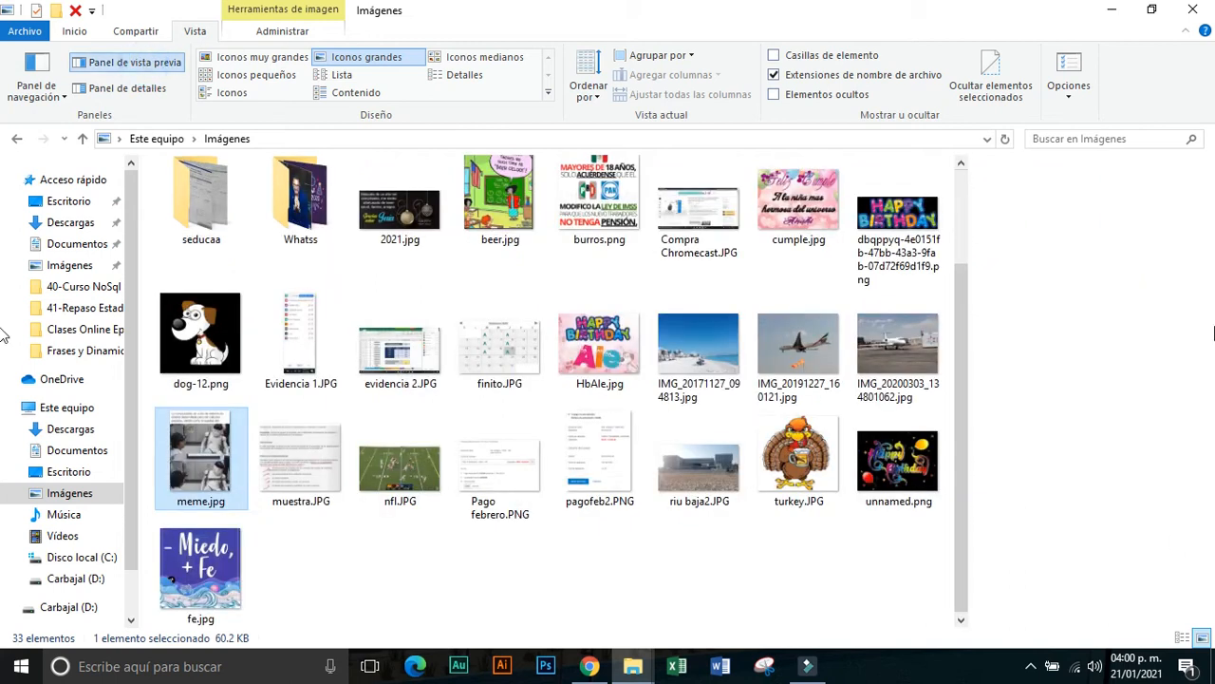
{"action": "left_click", "coordinate": [695, 454]}
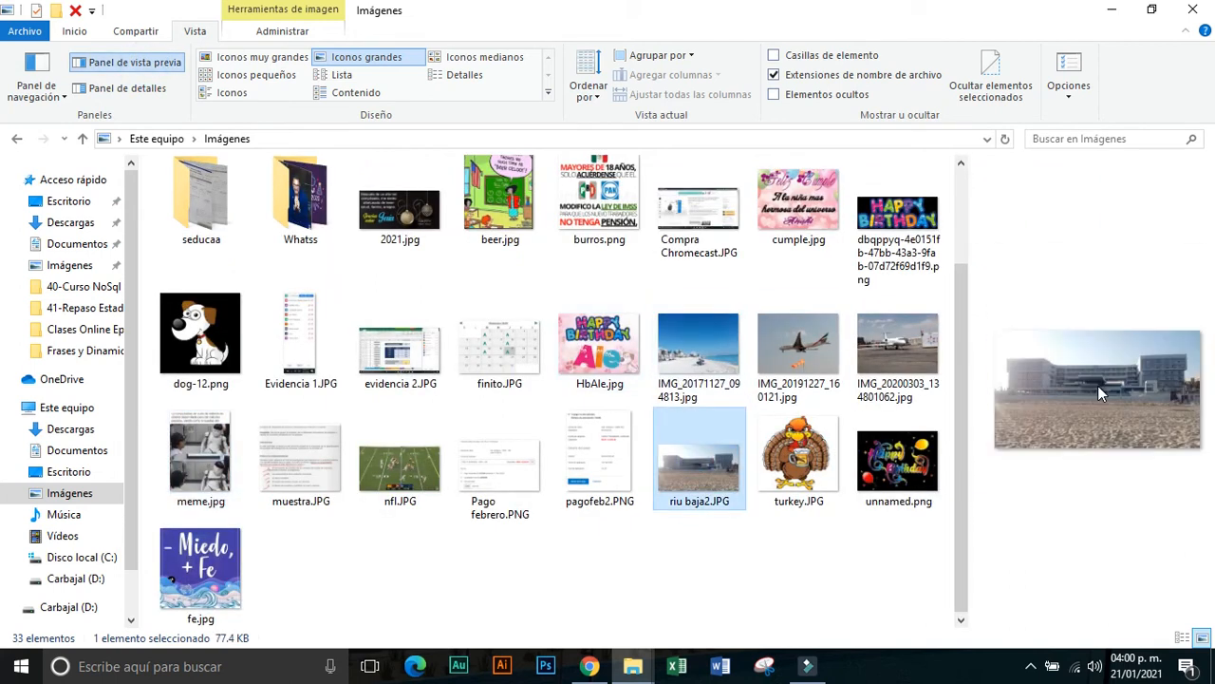
{"action": "left_click", "coordinate": [161, 63]}
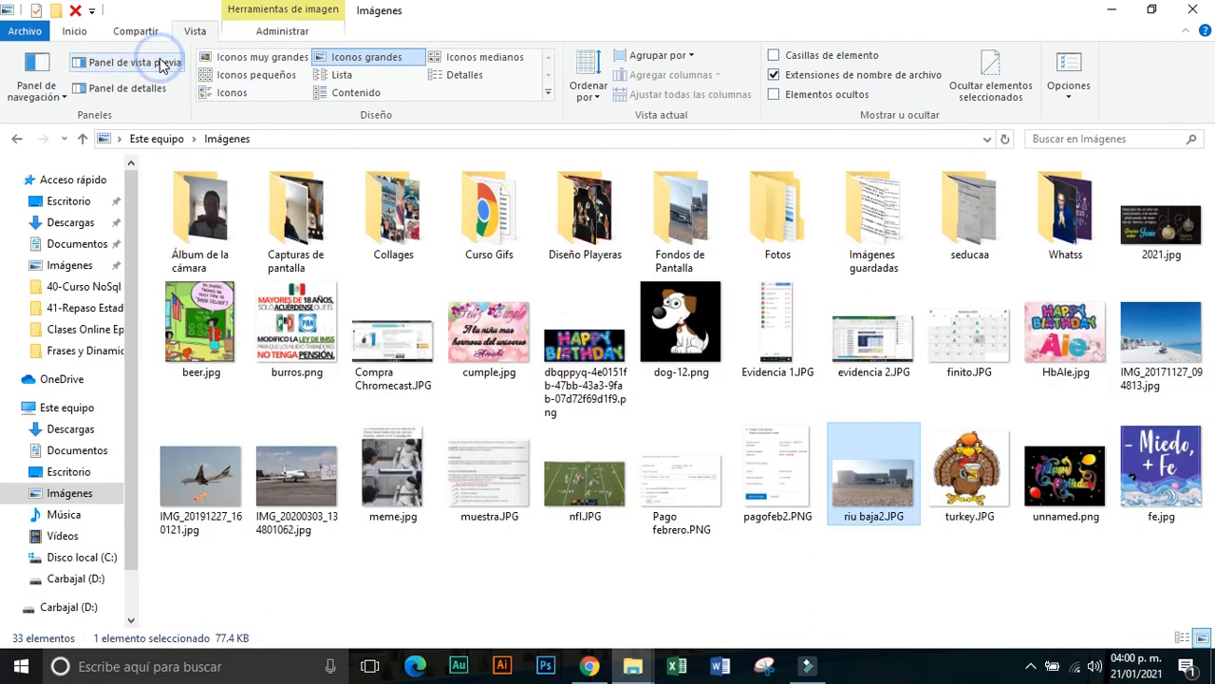
Show the details pane, examine the properties of riu baja2.JPG and IMG_20191227_160121.jpg, and hide the pane again
{"action": "left_click", "coordinate": [141, 87]}
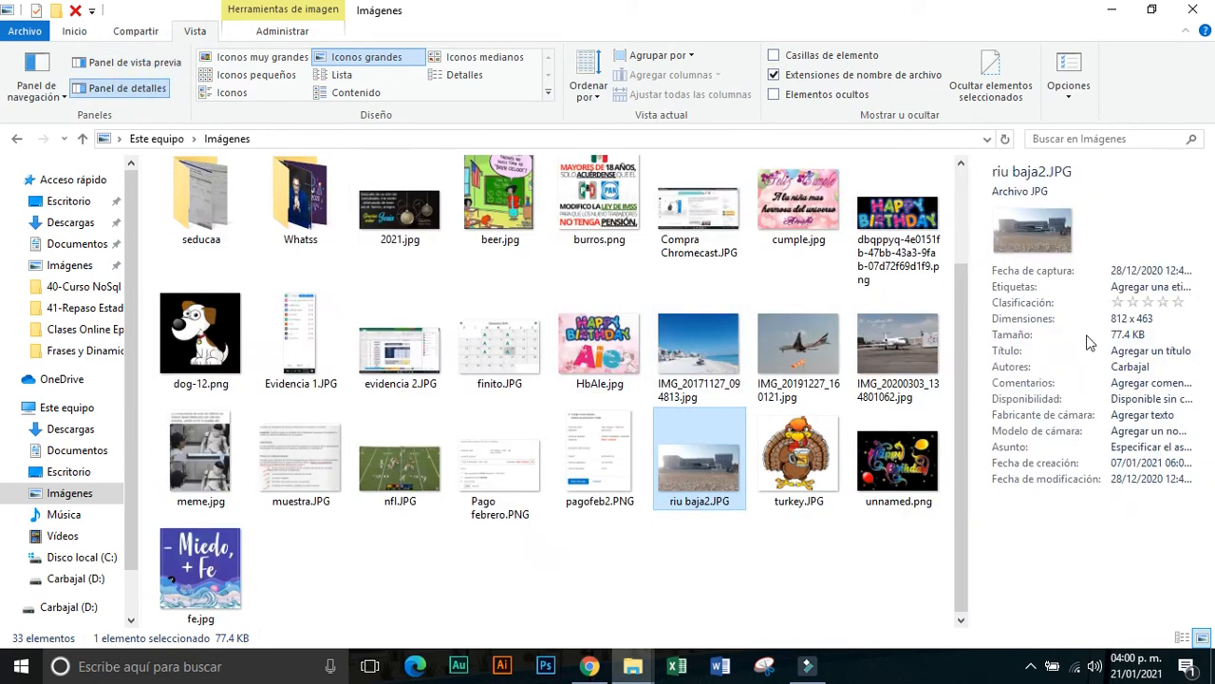
{"action": "left_click", "coordinate": [798, 343]}
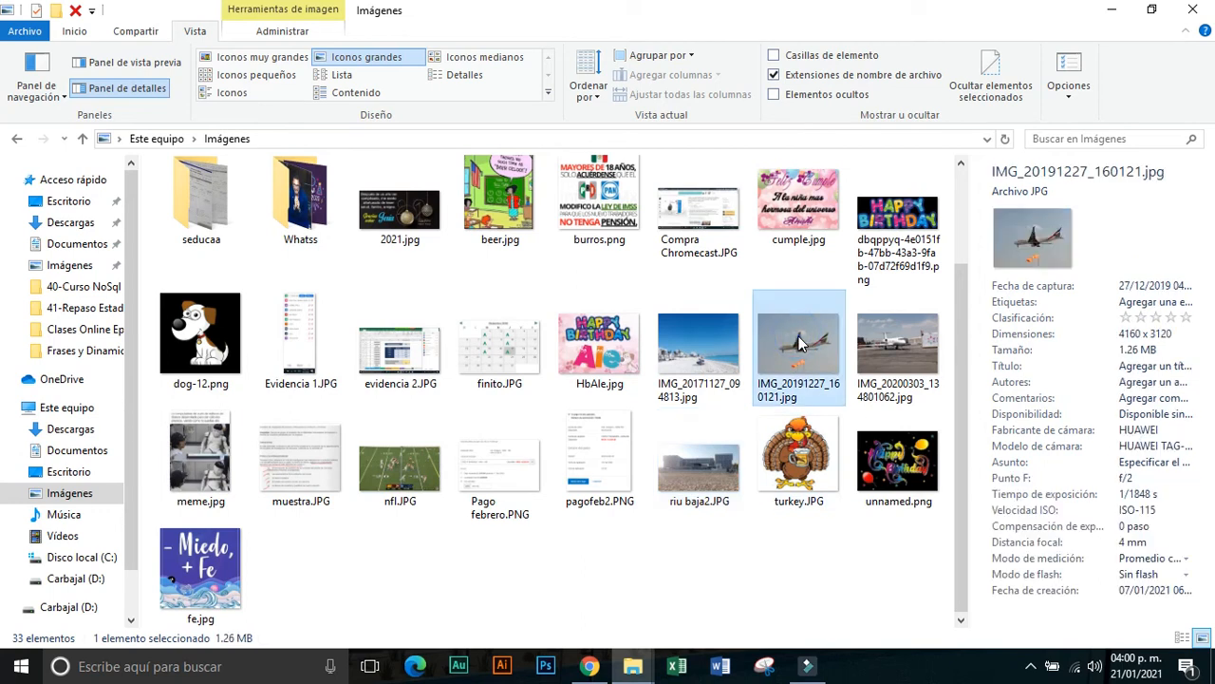
{"action": "left_click", "coordinate": [100, 88]}
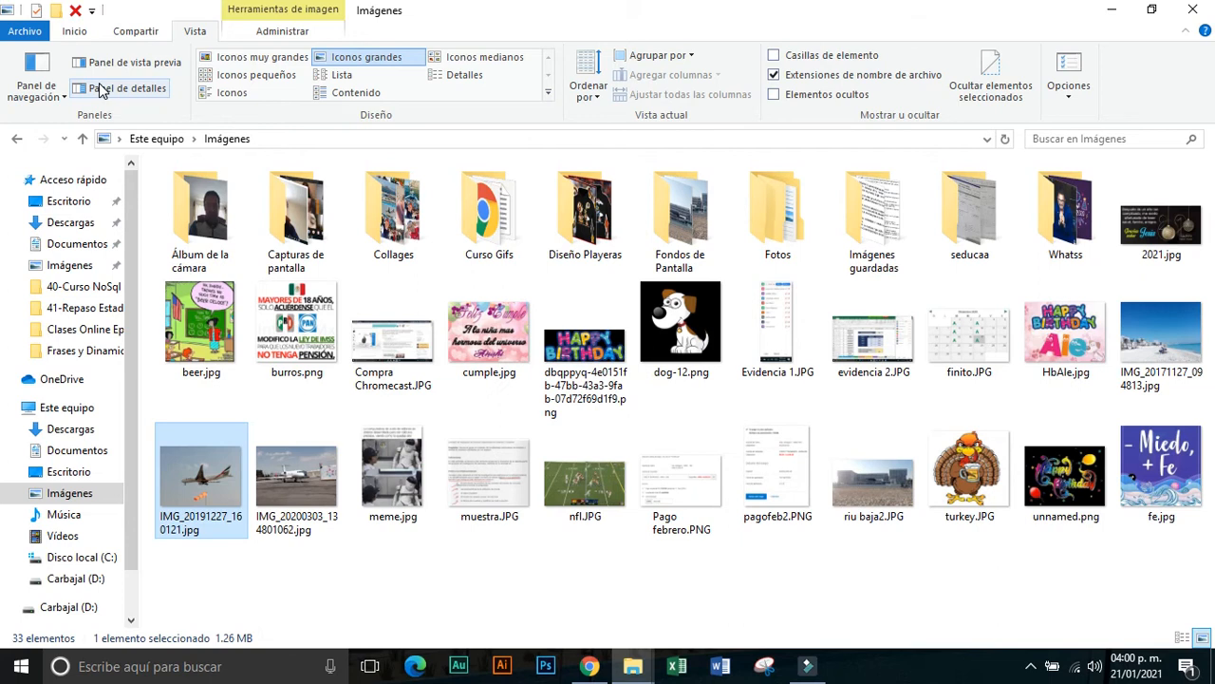
Display the Imágenes folder successively as very large, large, medium and small icons
{"action": "left_click", "coordinate": [266, 61]}
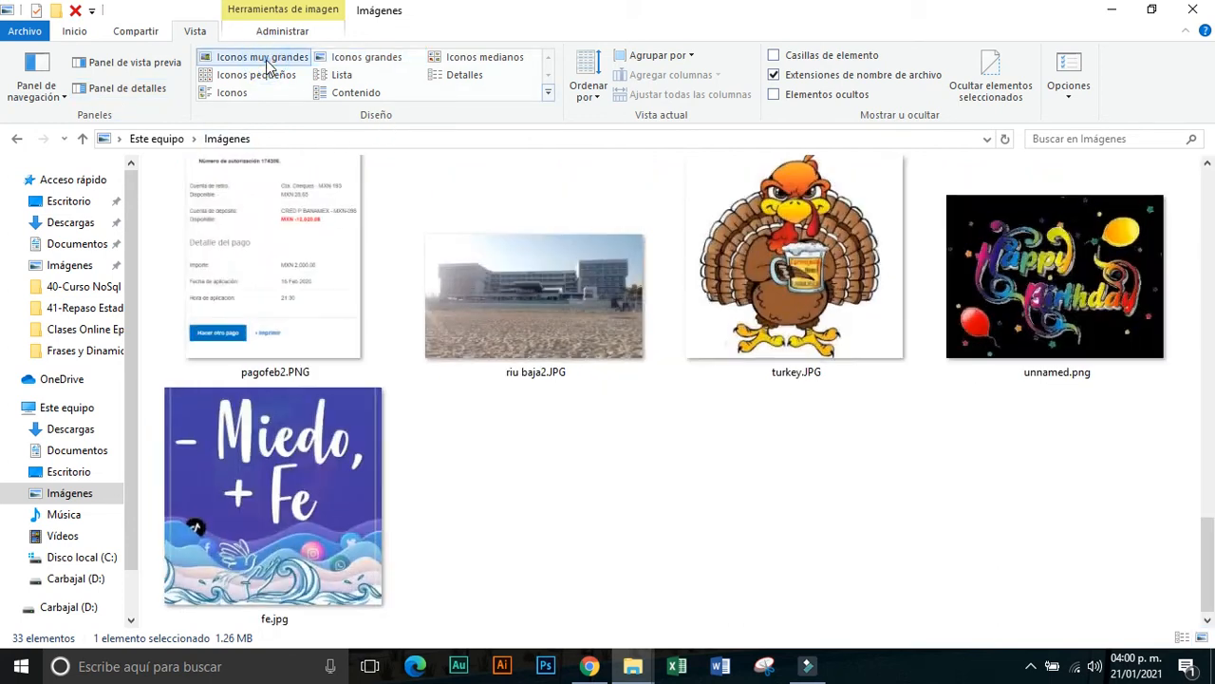
{"action": "left_click", "coordinate": [340, 67]}
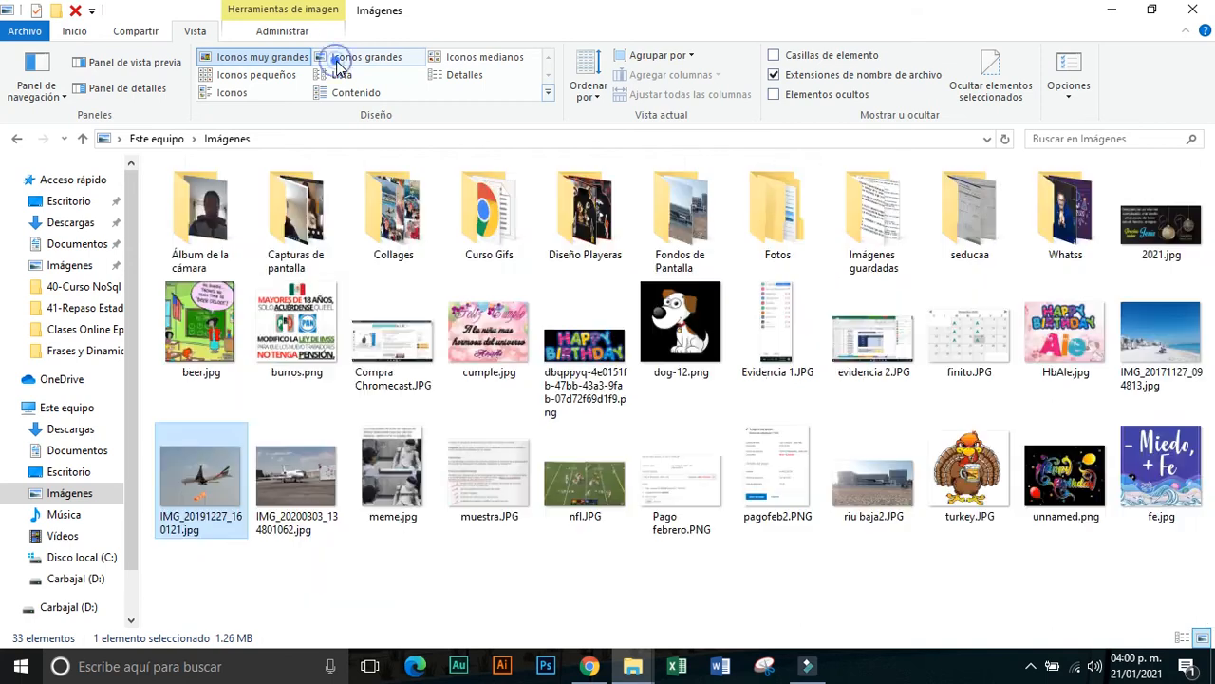
{"action": "left_click", "coordinate": [462, 62]}
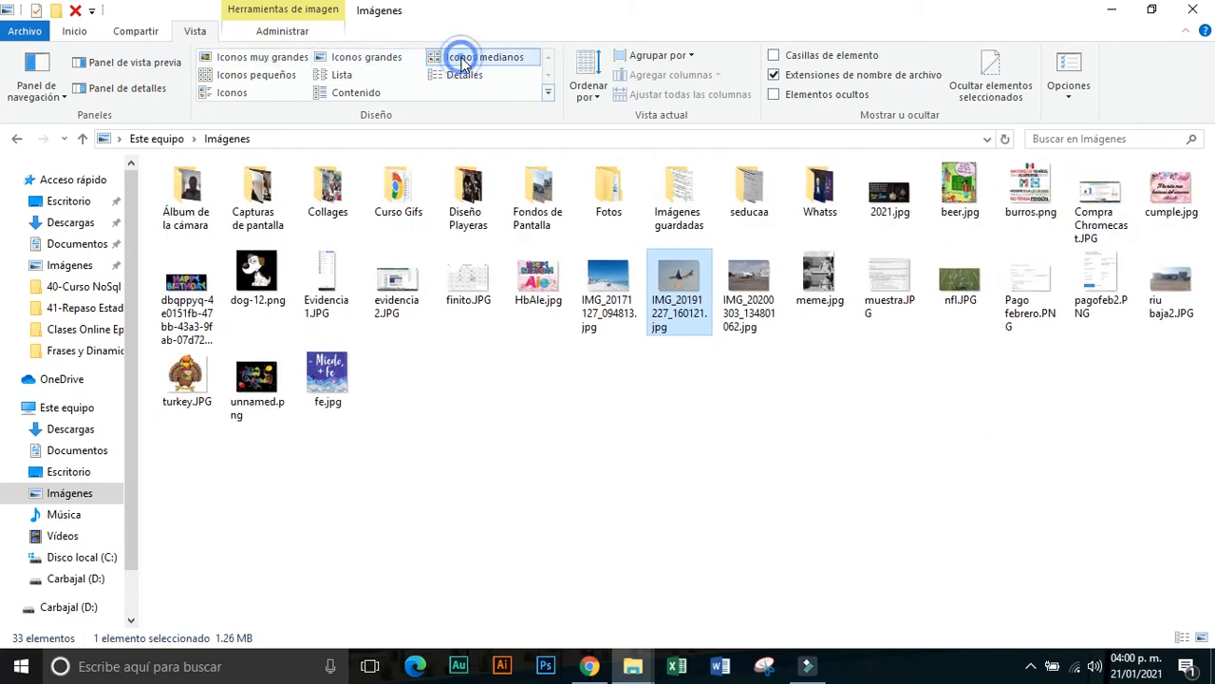
{"action": "left_click", "coordinate": [280, 82]}
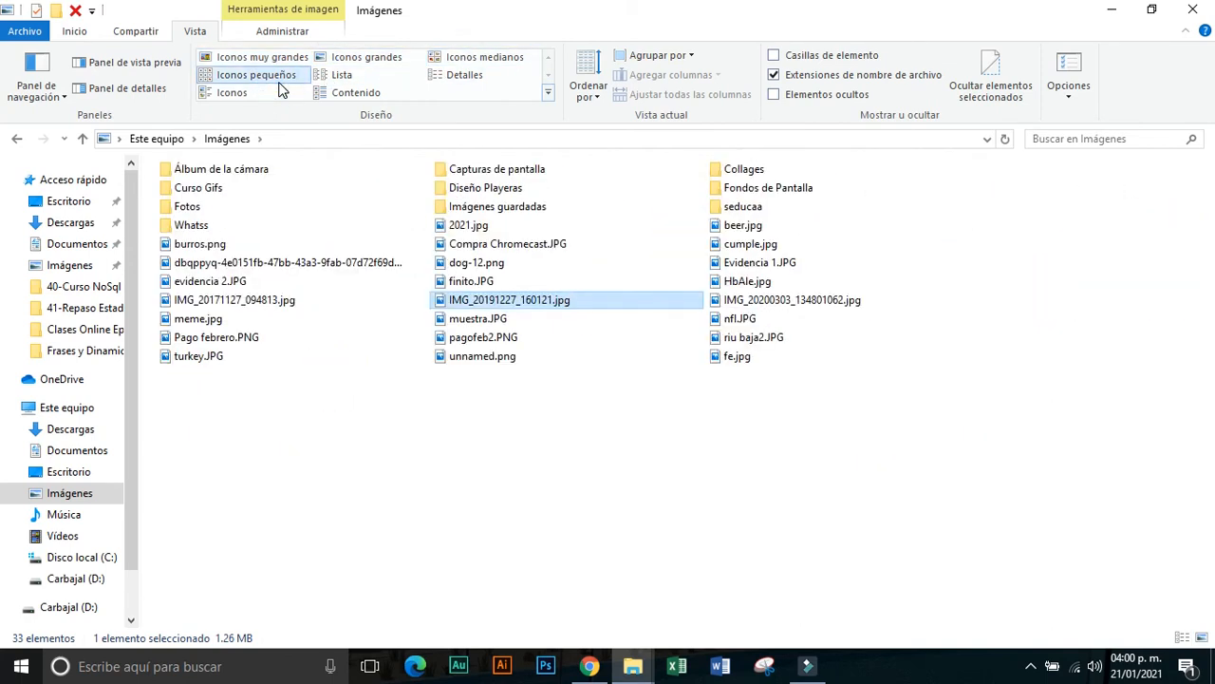
Display the Imágenes folder successively in the Lista, Detalles and Iconos layouts
{"action": "left_click", "coordinate": [327, 59]}
{"action": "left_click", "coordinate": [329, 81]}
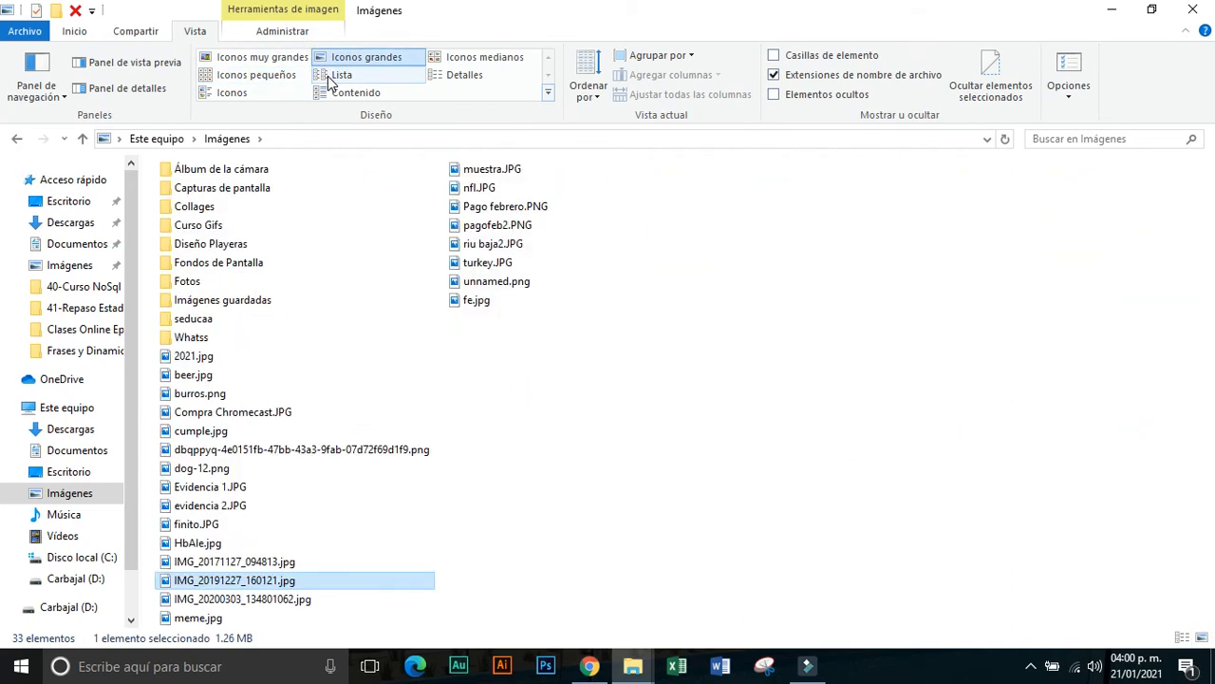
{"action": "left_click", "coordinate": [433, 82]}
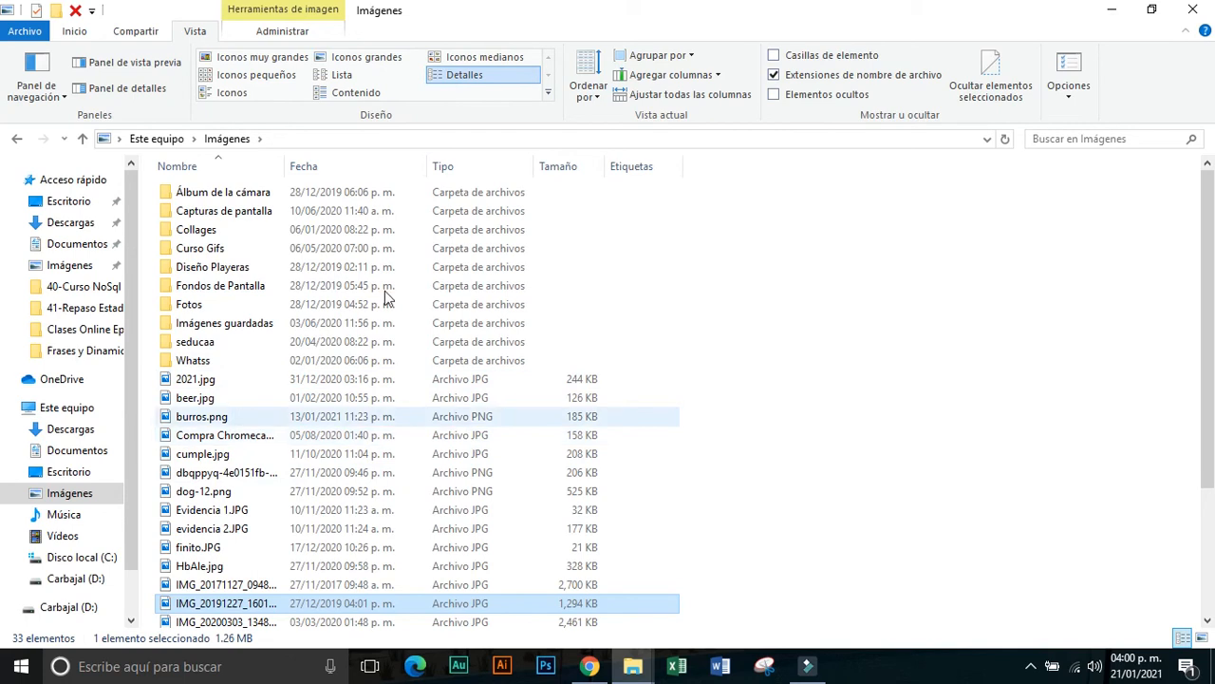
{"action": "left_click", "coordinate": [242, 95]}
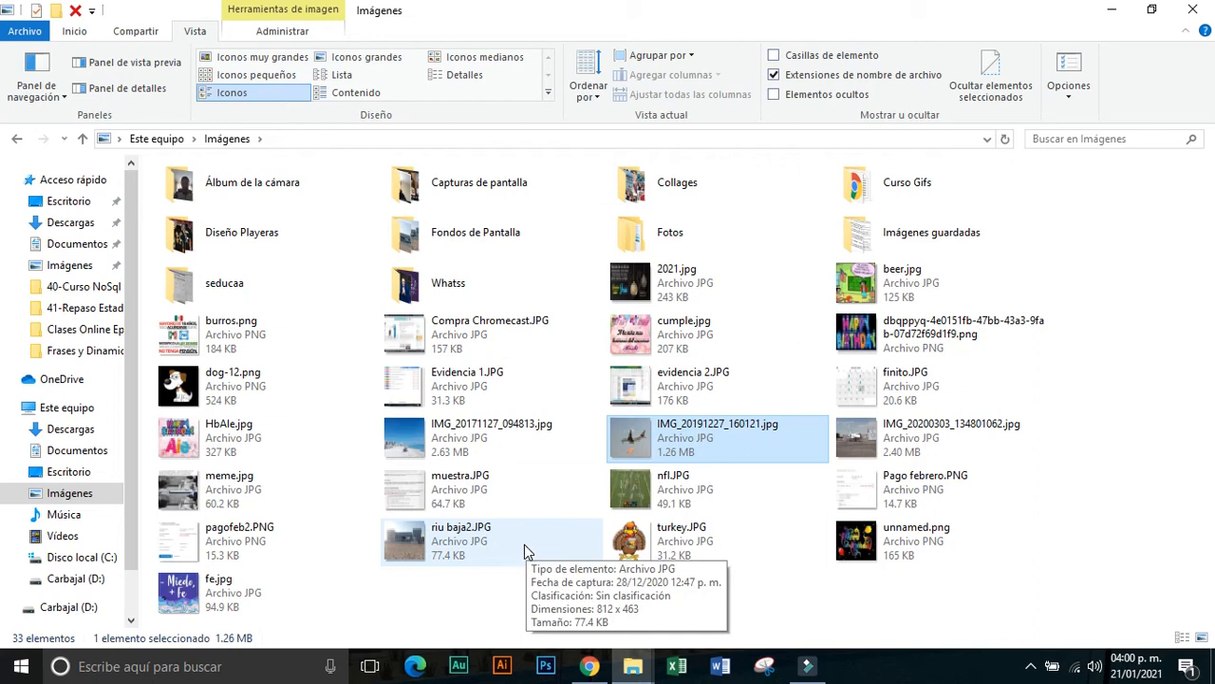
Try the Contenido layout on the Imágenes folder and return its files to large icons
{"action": "left_click", "coordinate": [353, 99]}
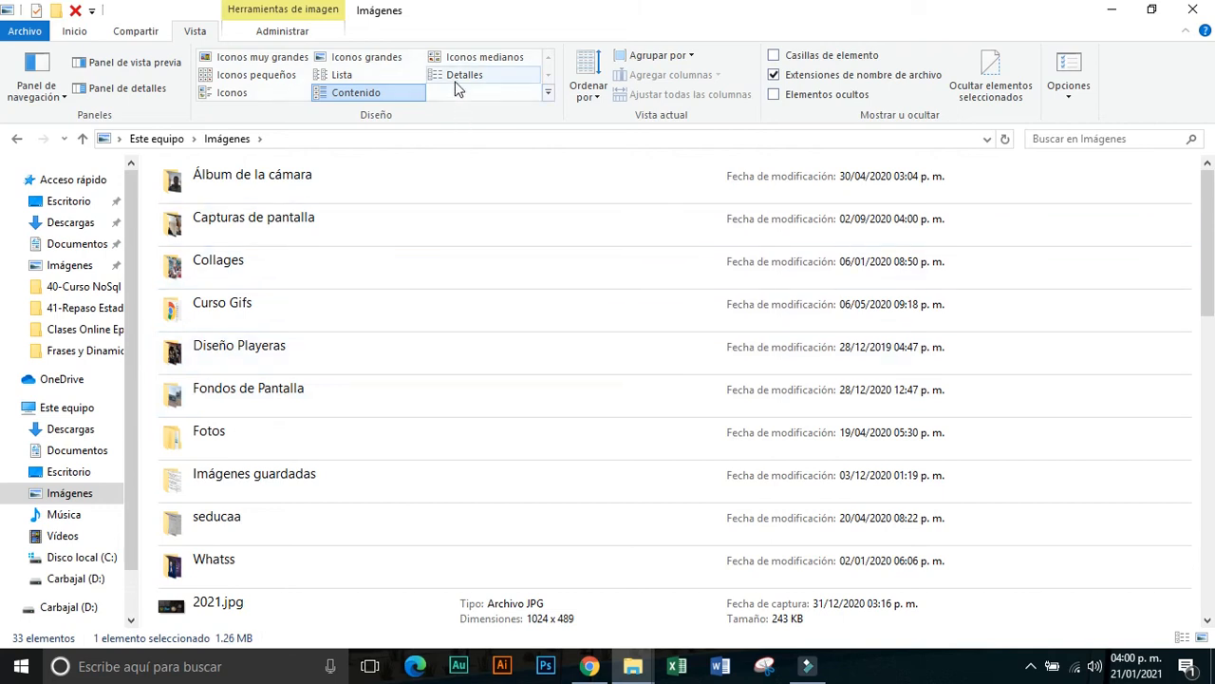
{"action": "left_click", "coordinate": [457, 81]}
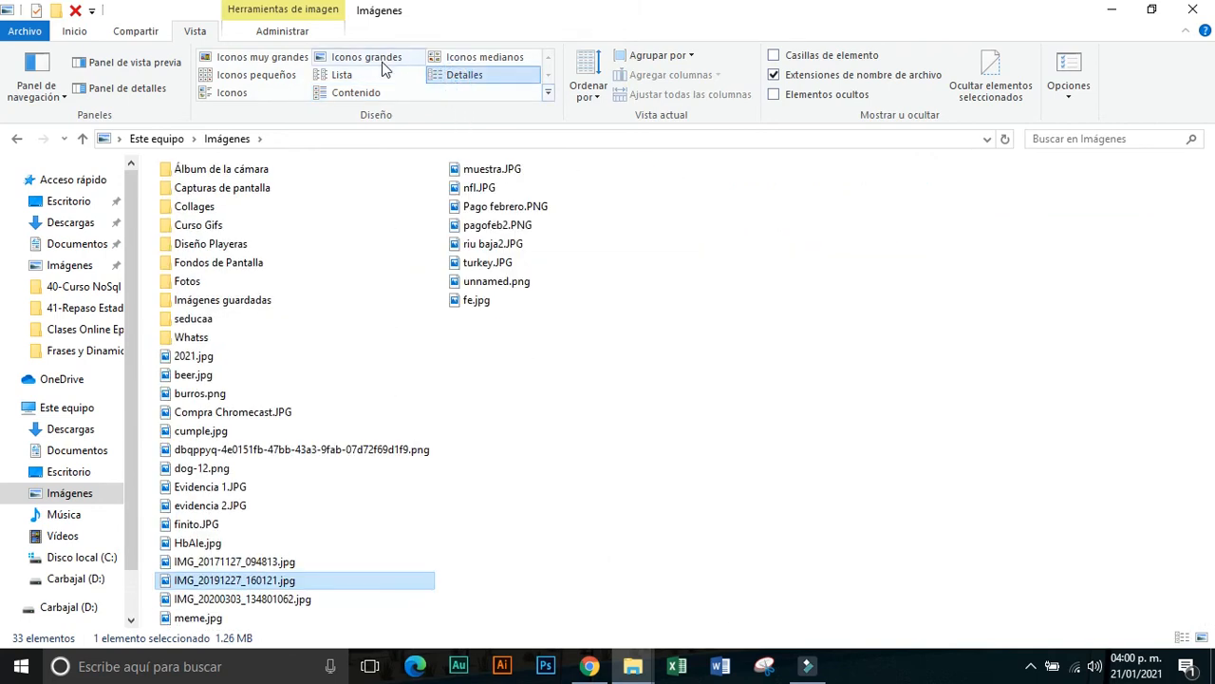
{"action": "left_click", "coordinate": [375, 59]}
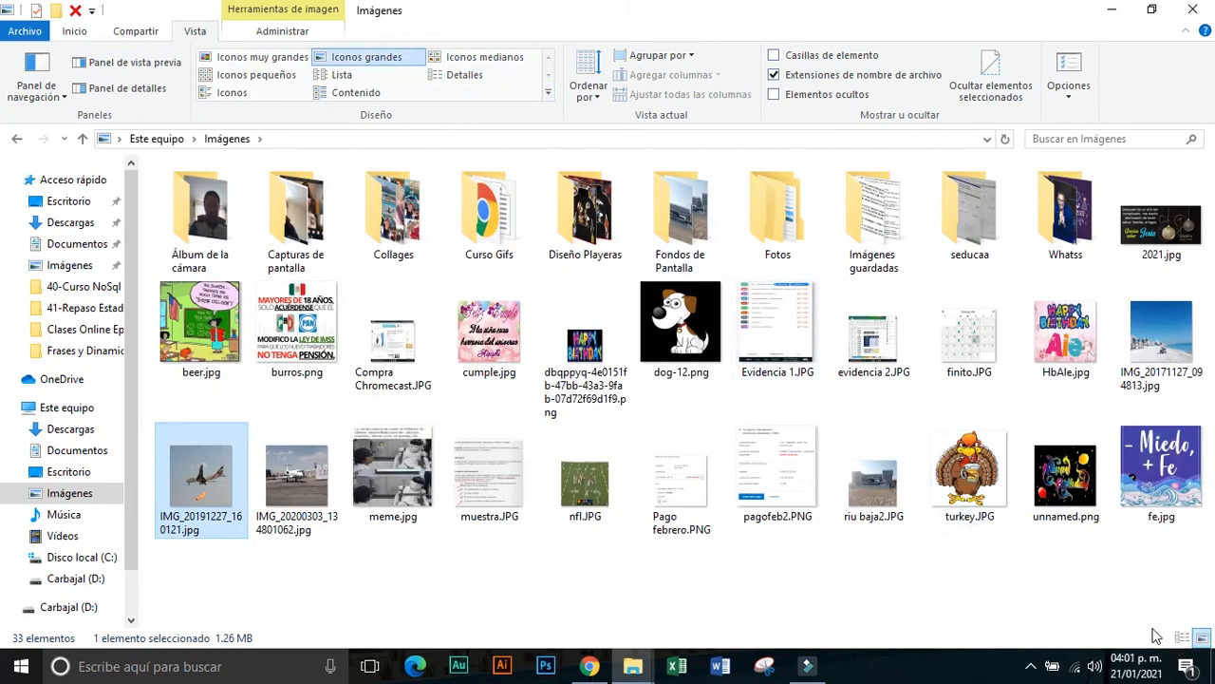
Switch the Imágenes folder to the Detalles layout, back to large icons and to Detalles again
{"action": "left_click", "coordinate": [1184, 638]}
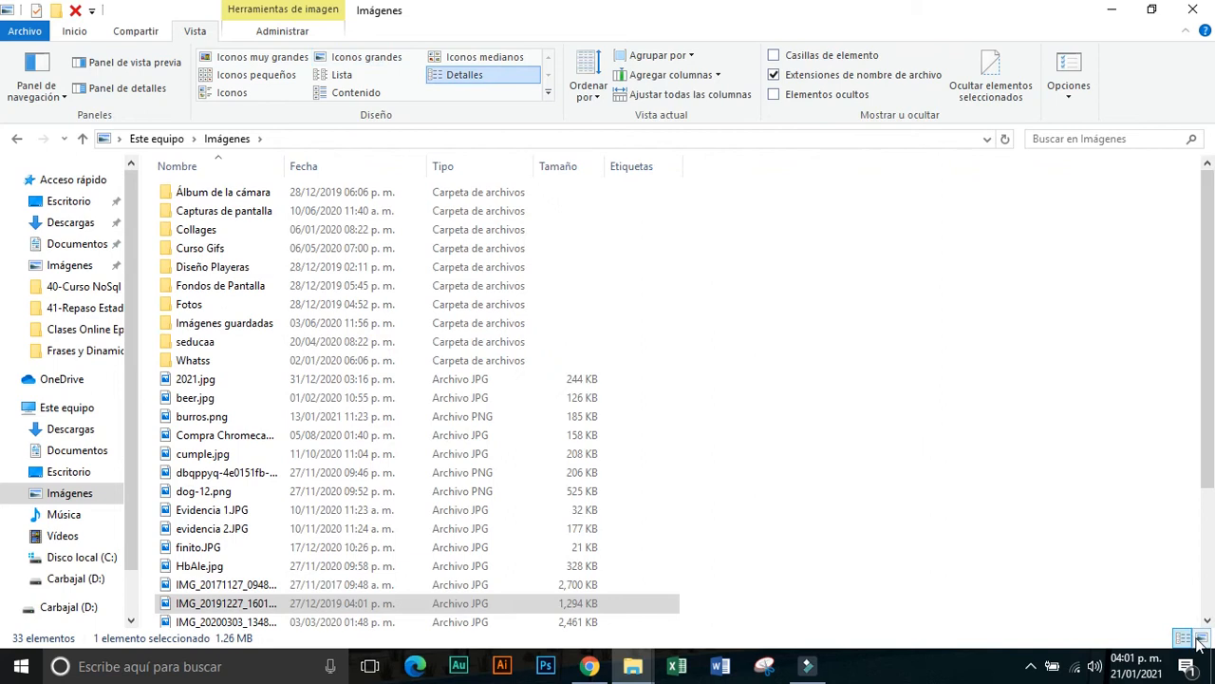
{"action": "left_click", "coordinate": [1202, 638]}
{"action": "left_click", "coordinate": [1183, 638]}
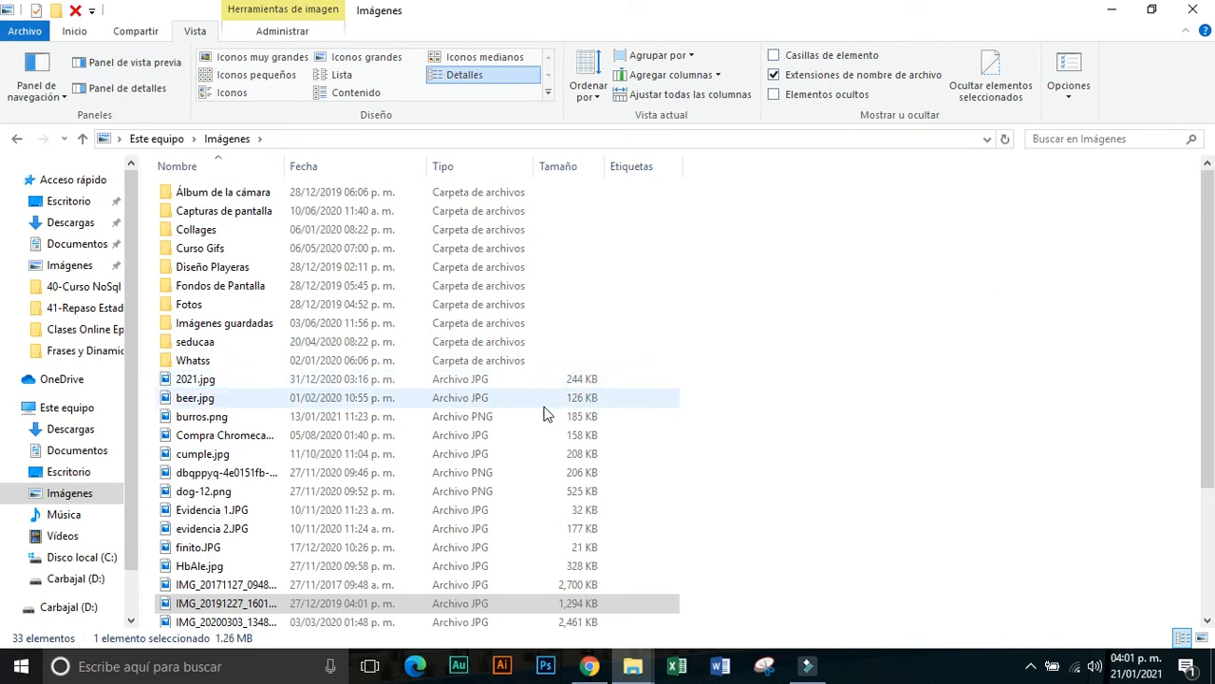
Sort the Imágenes files by date in descending and ascending order, and sort them by type
{"action": "left_click", "coordinate": [342, 169]}
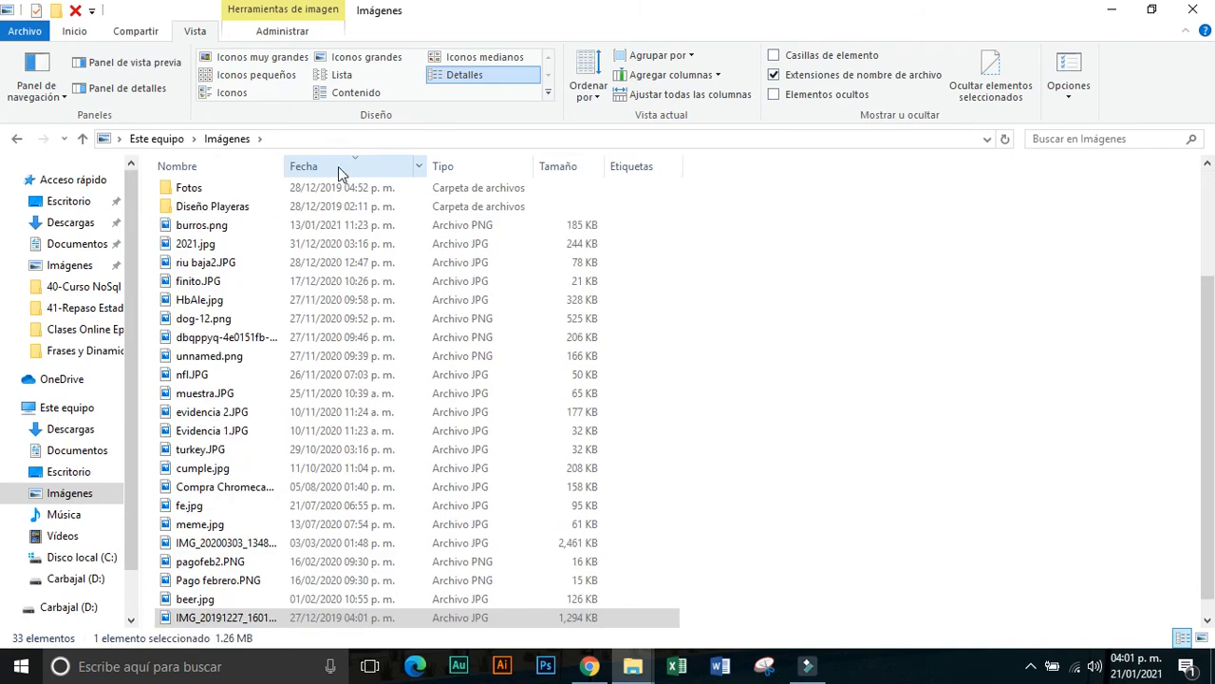
{"action": "left_click", "coordinate": [345, 174]}
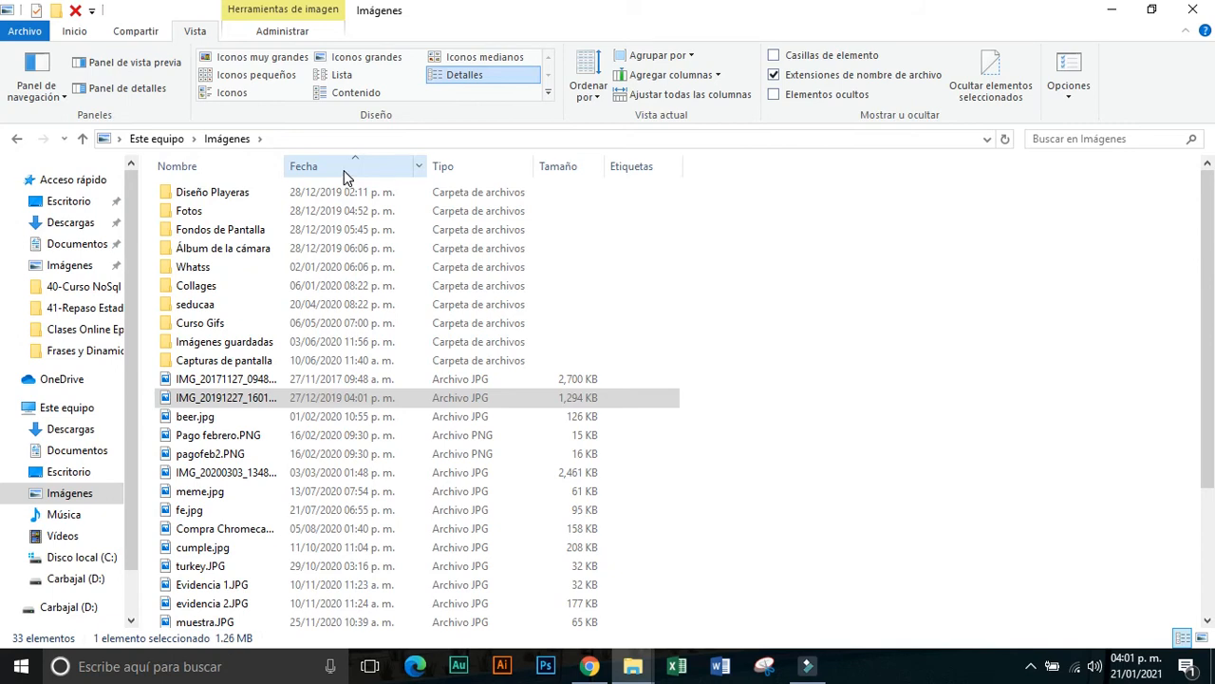
{"action": "left_click", "coordinate": [462, 171]}
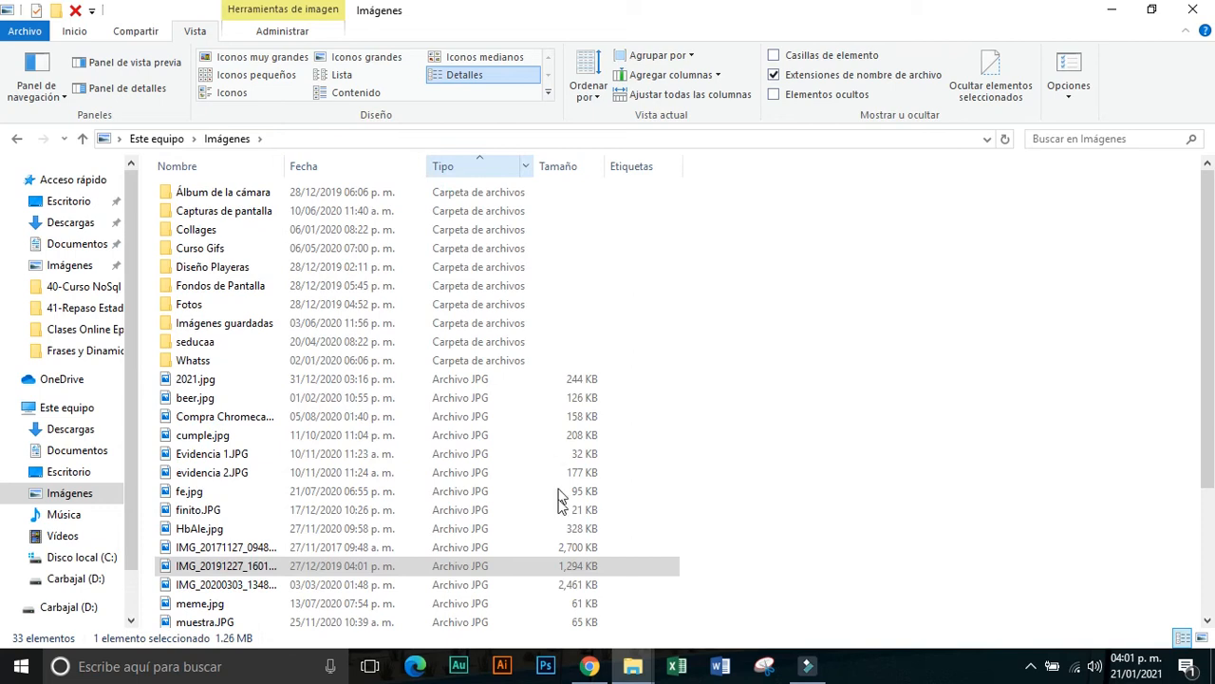
{"action": "scroll", "coordinate": [559, 496], "scroll_direction": "down", "scroll_amount": 2}
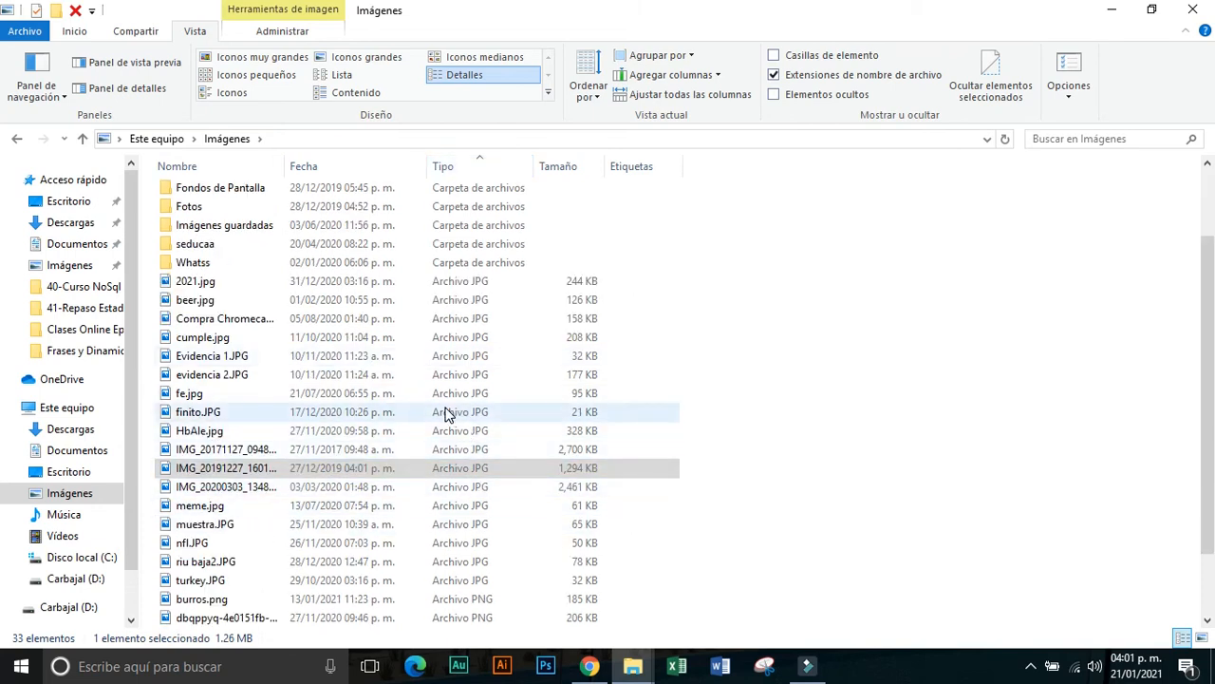
{"action": "scroll", "coordinate": [531, 418], "scroll_direction": "up", "scroll_amount": 2}
Permanently delete ASPEL-SAE80_R02.exe and Oficinas 32y64.iso from the Descargas folder
{"action": "left_click", "coordinate": [76, 224]}
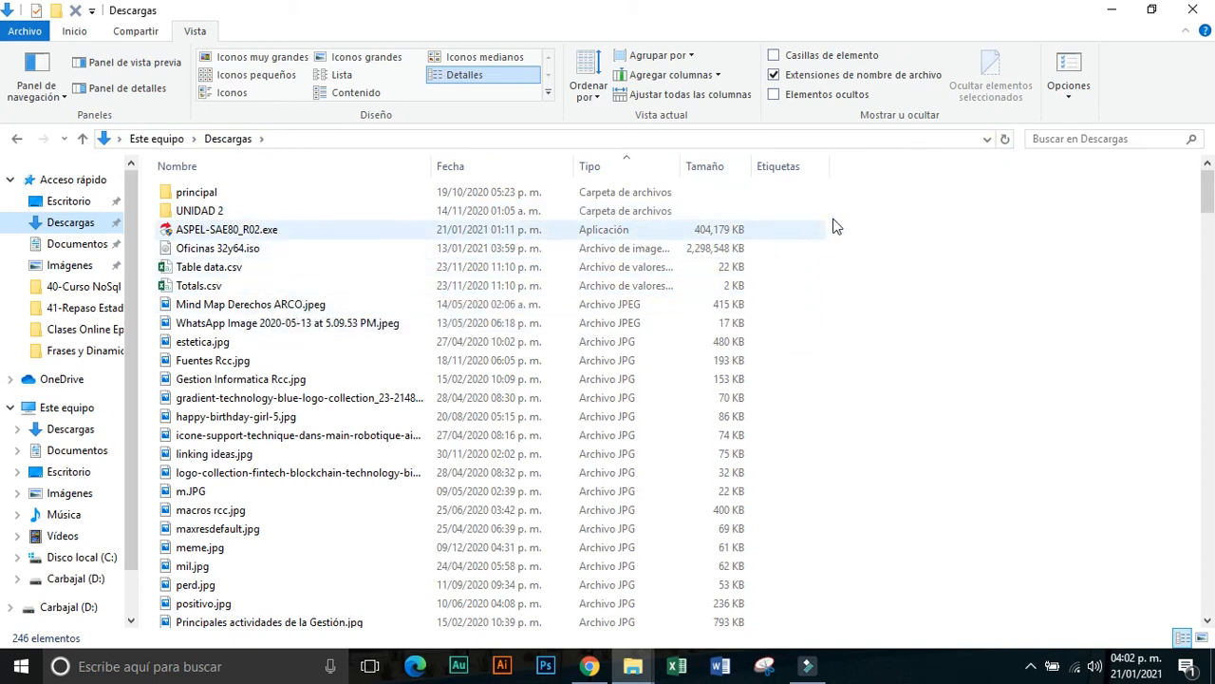
{"action": "left_click_drag", "start_coordinate": [851, 227], "coordinate": [786, 249]}
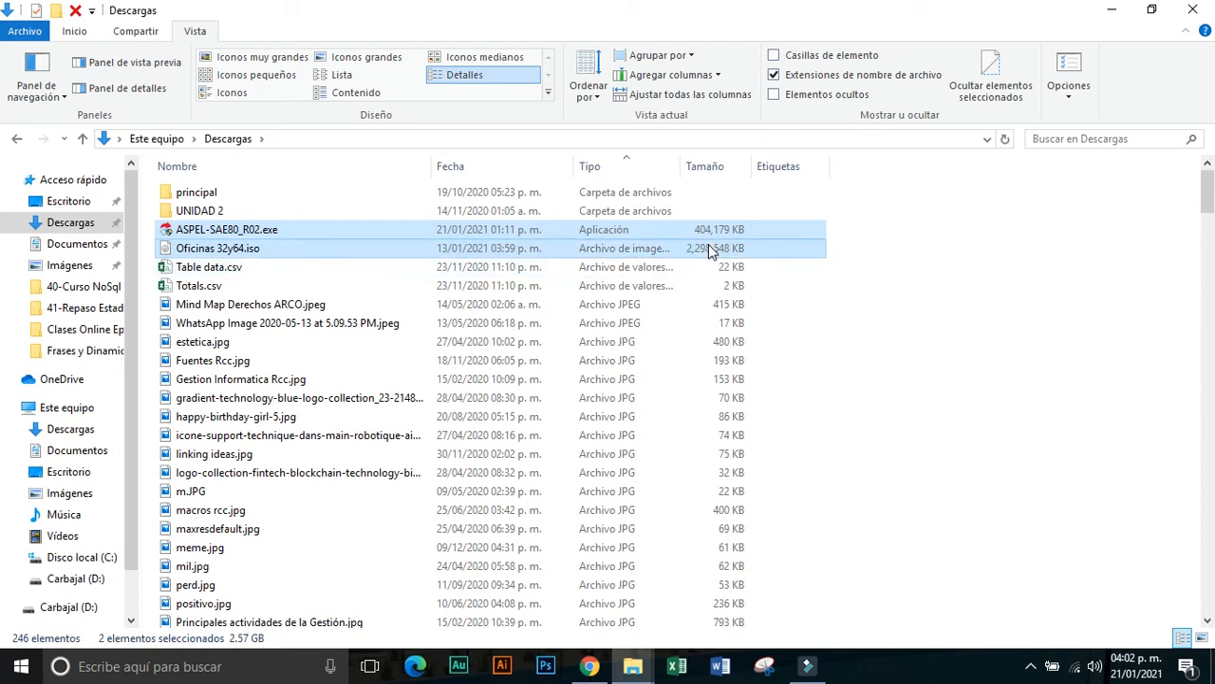
{"action": "key", "text": "shift+Delete"}
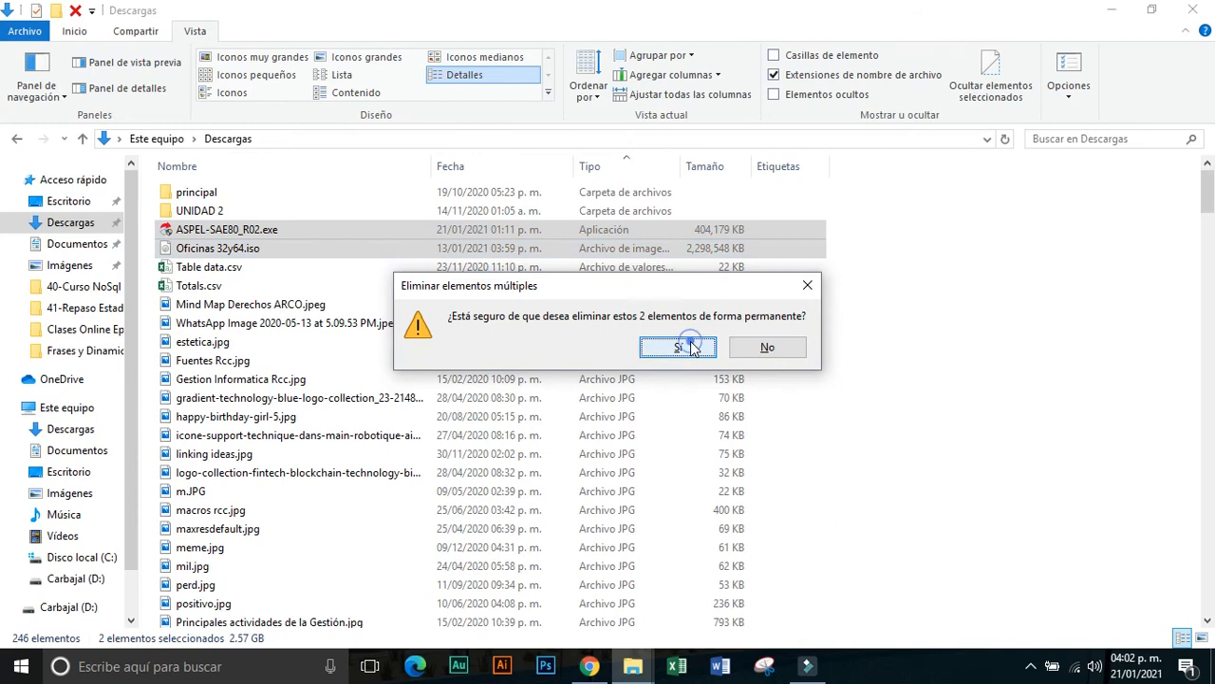
{"action": "left_click", "coordinate": [692, 346]}
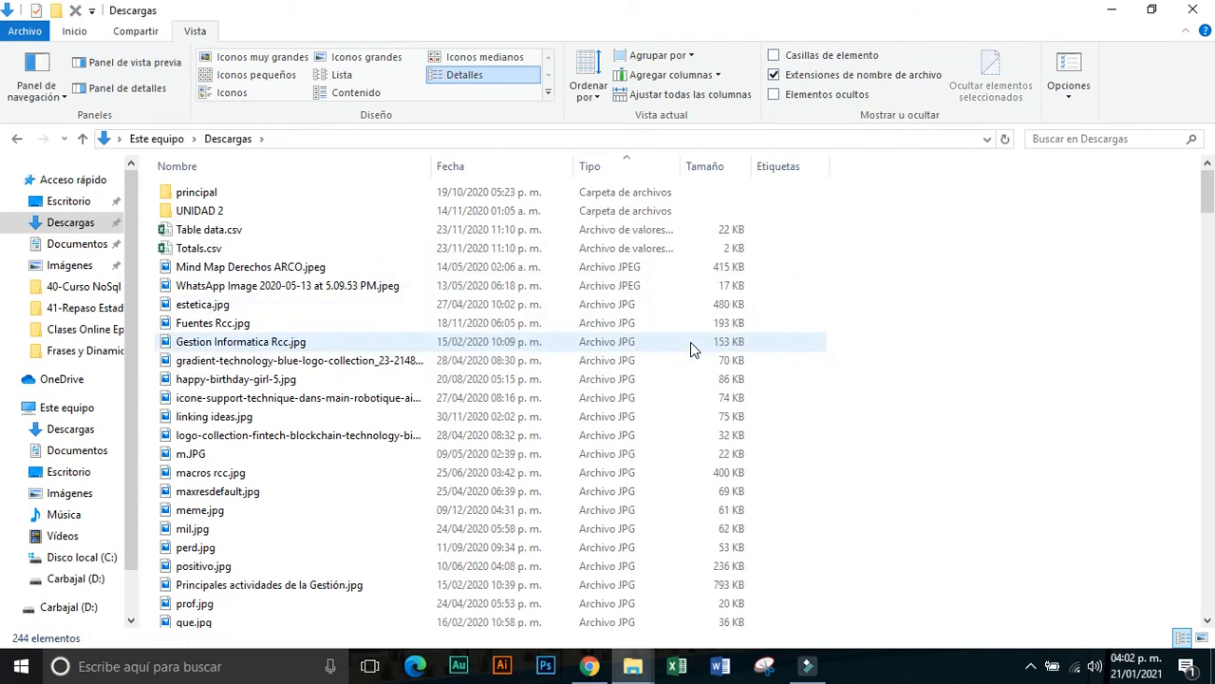
Sort the Descargas files by size in both directions, and sort them by date with the newest first
{"action": "left_click", "coordinate": [708, 169]}
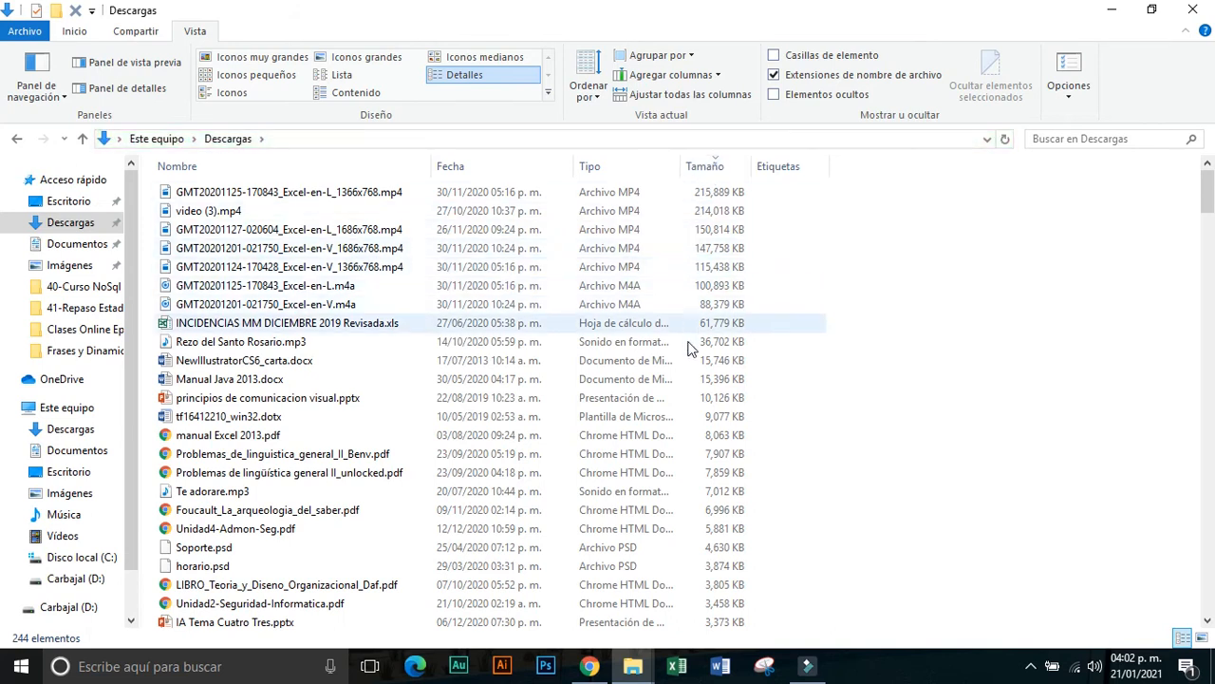
{"action": "left_click", "coordinate": [725, 169]}
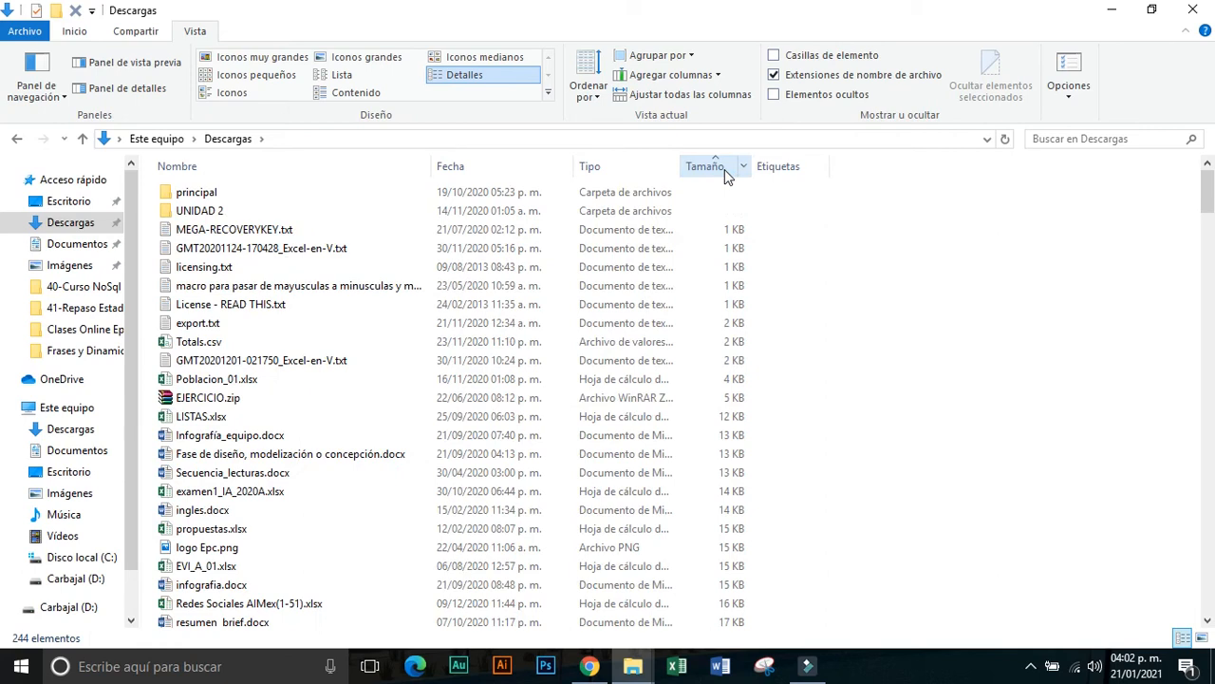
{"action": "left_click", "coordinate": [725, 169]}
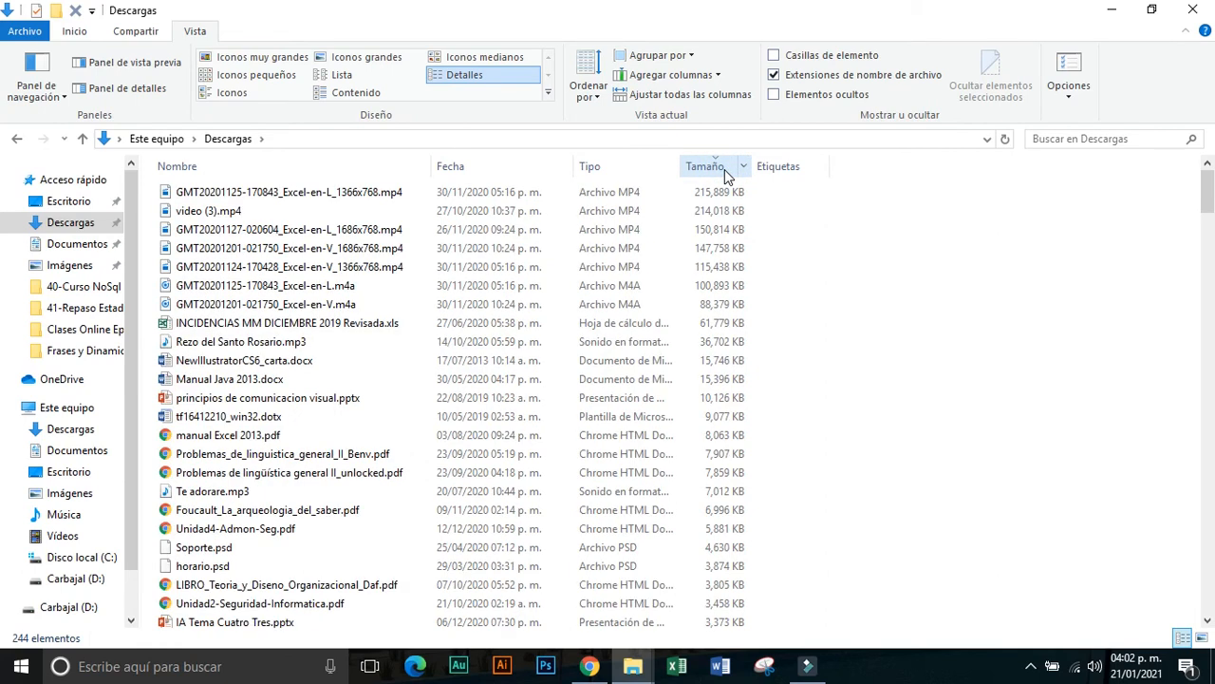
{"action": "left_click", "coordinate": [495, 170]}
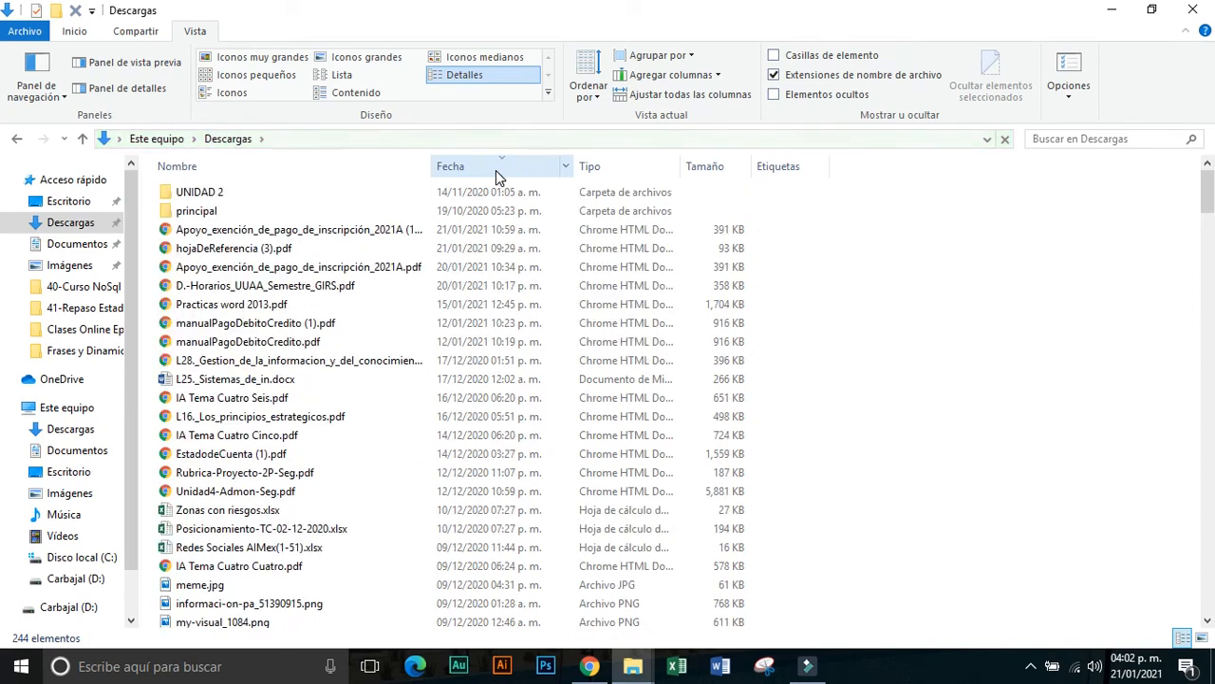
Show the Descargas folder as large icons, view the sorting options, and group the files by Fecha
{"action": "left_click", "coordinate": [1202, 641]}
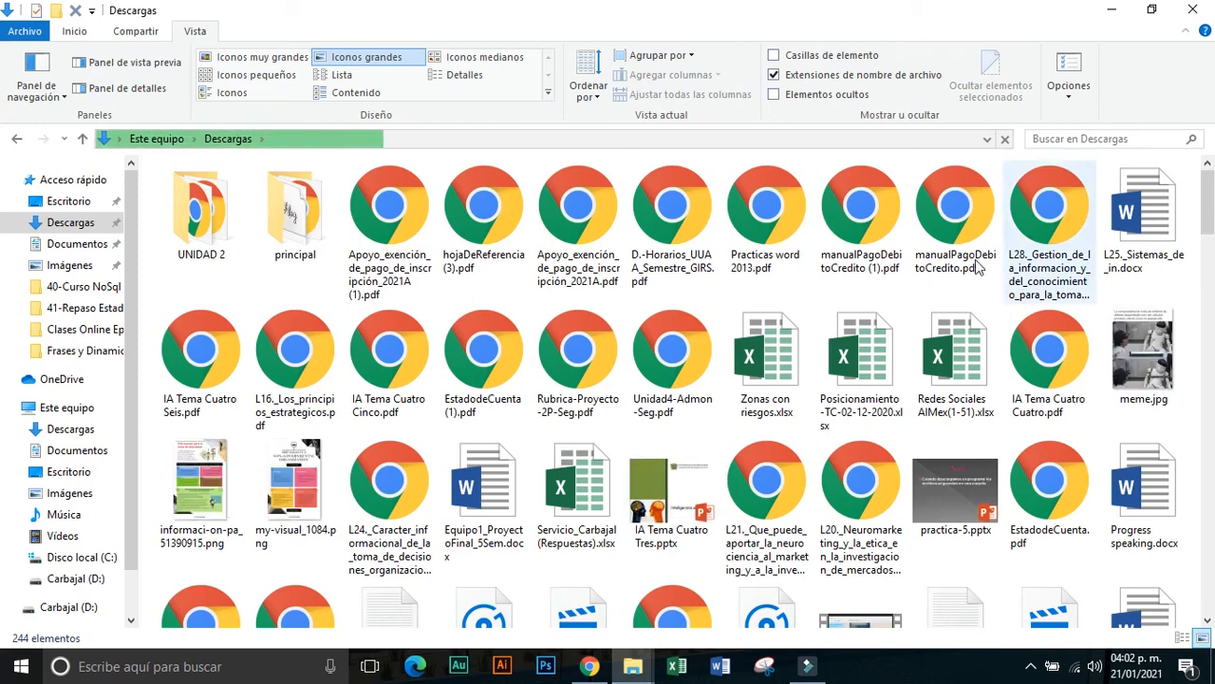
{"action": "left_click", "coordinate": [593, 98]}
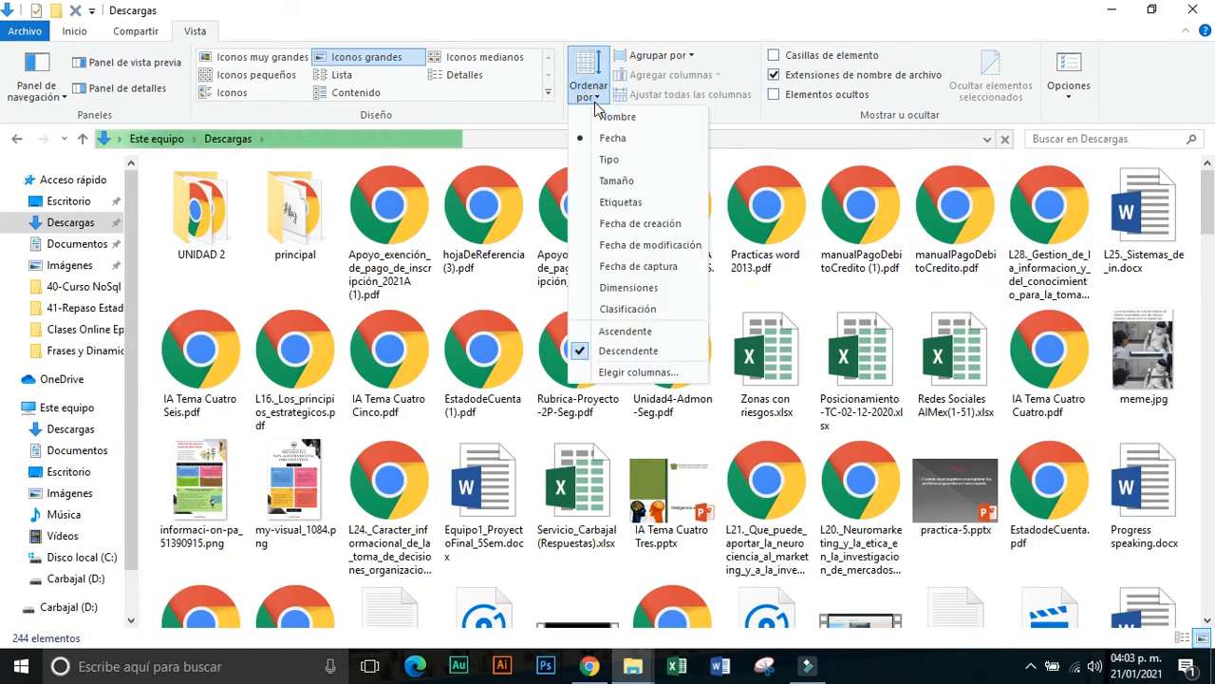
{"action": "left_click", "coordinate": [690, 55]}
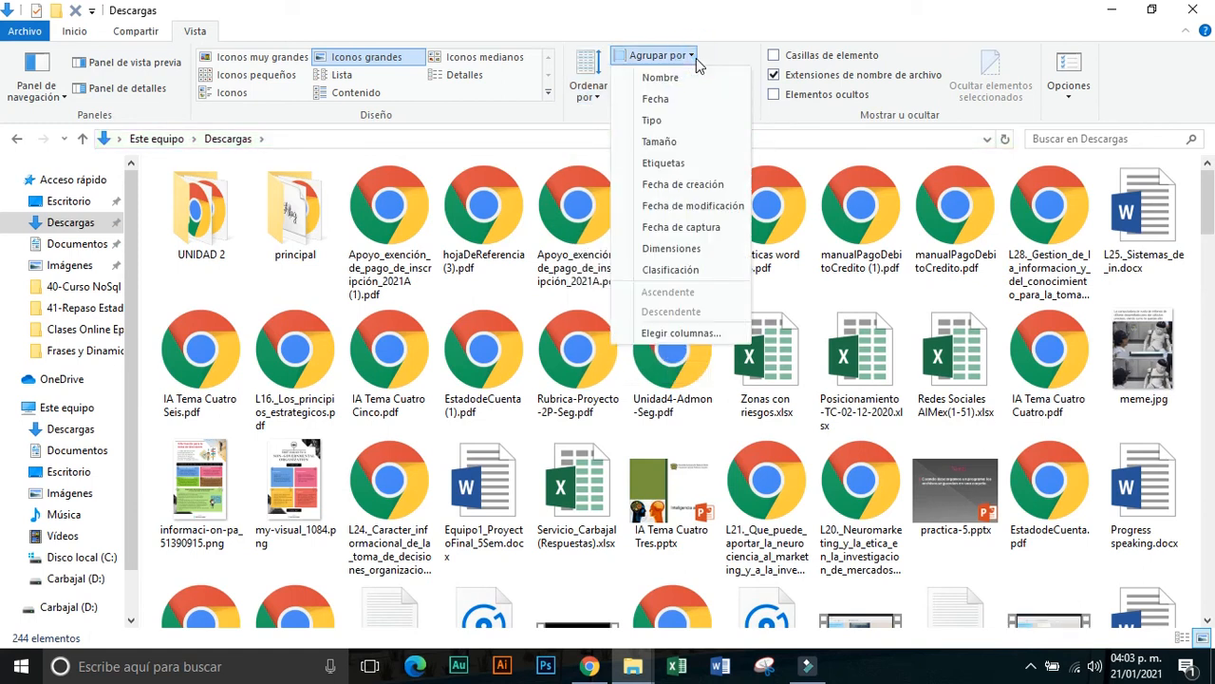
{"action": "left_click", "coordinate": [657, 98]}
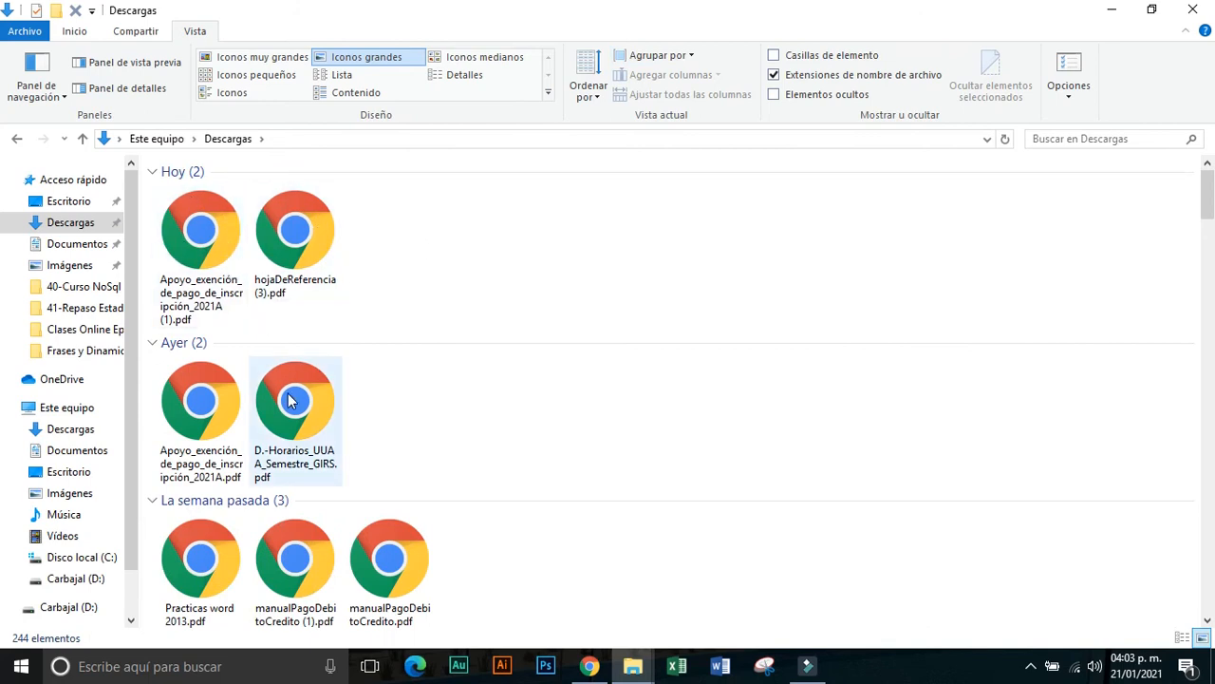
{"action": "scroll", "coordinate": [290, 398], "scroll_direction": "down", "scroll_amount": 3}
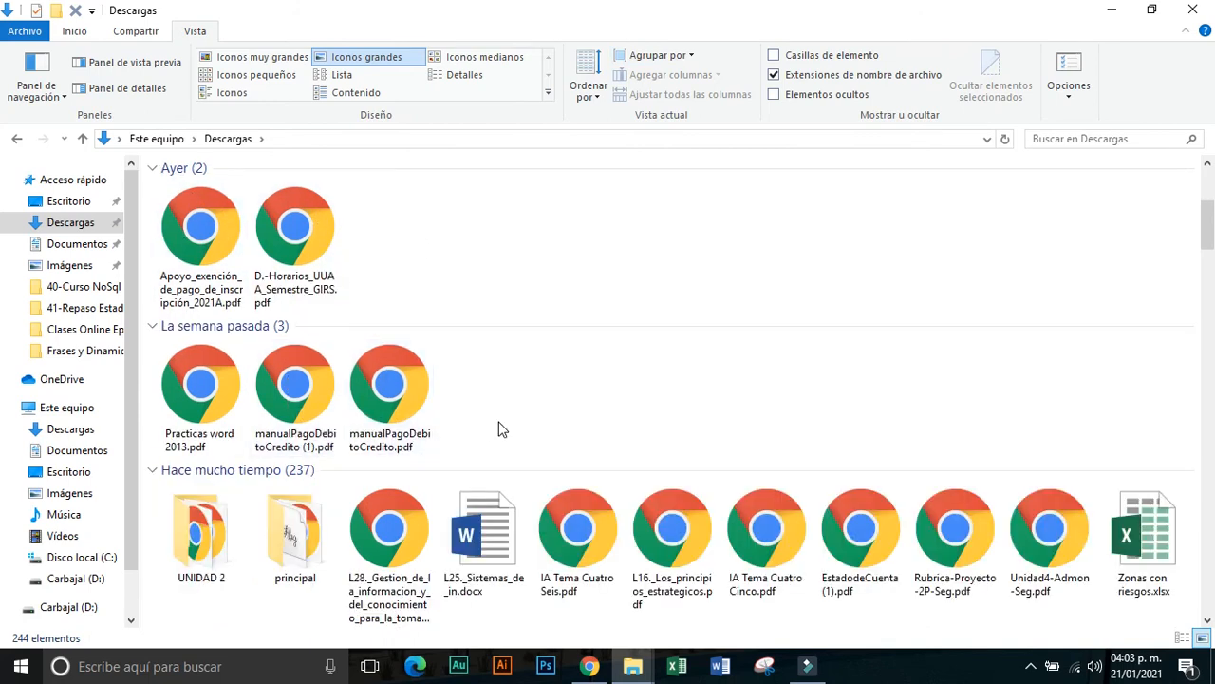
{"action": "scroll", "coordinate": [501, 429], "scroll_direction": "down", "scroll_amount": 5}
{"action": "scroll", "coordinate": [502, 429], "scroll_direction": "down", "scroll_amount": 5}
{"action": "scroll", "coordinate": [497, 426], "scroll_direction": "up", "scroll_amount": 15}
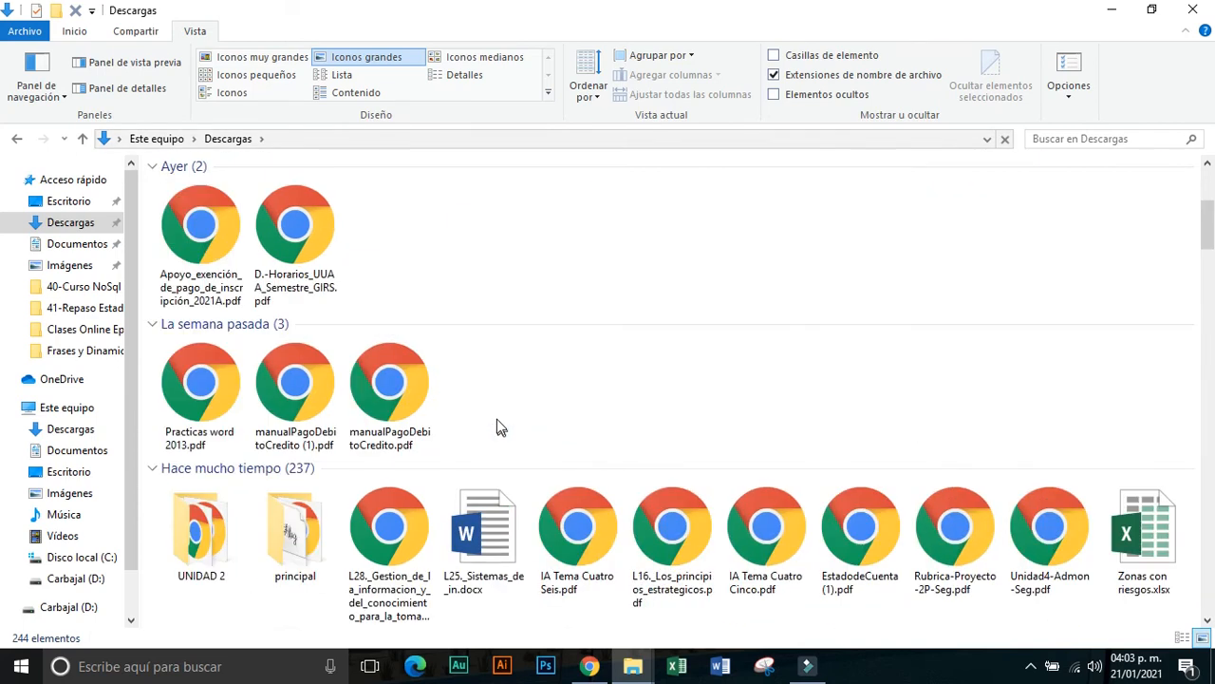
Group the Descargas files by Tipo and look through the resulting file type groups
{"action": "left_click", "coordinate": [658, 55]}
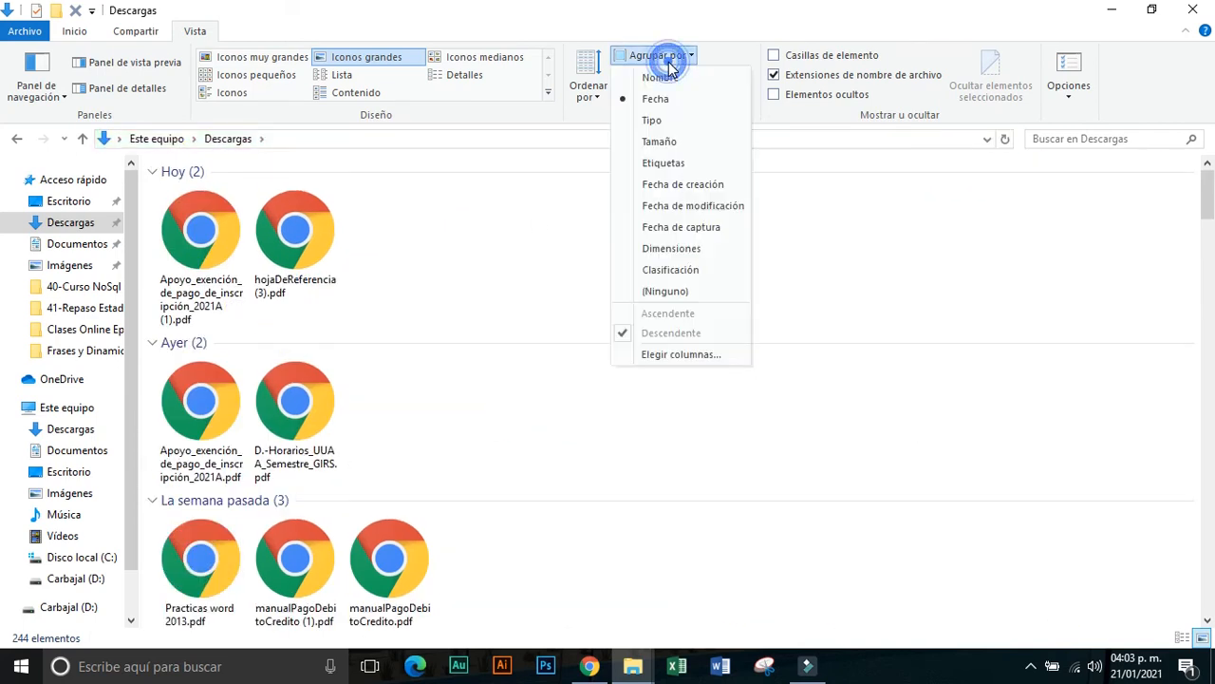
{"action": "left_click", "coordinate": [662, 113]}
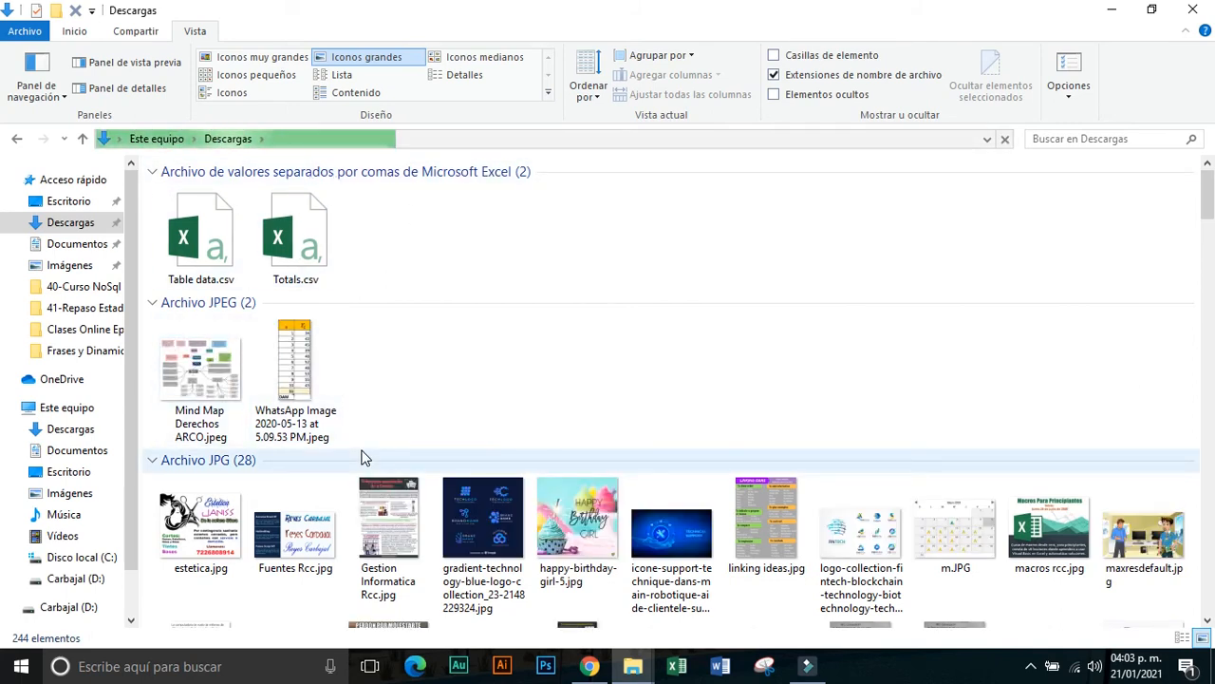
{"action": "scroll", "coordinate": [361, 457], "scroll_direction": "down", "scroll_amount": 3}
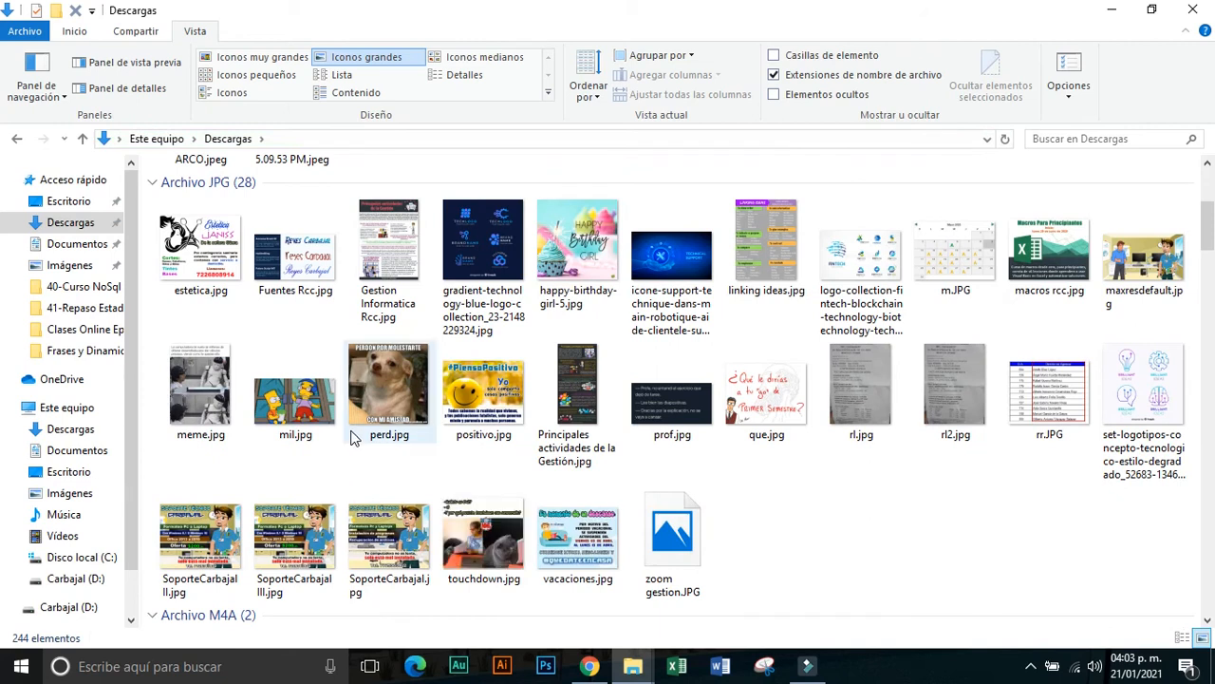
{"action": "scroll", "coordinate": [353, 439], "scroll_direction": "up", "scroll_amount": 3}
{"action": "scroll", "coordinate": [351, 437], "scroll_direction": "down", "scroll_amount": 10}
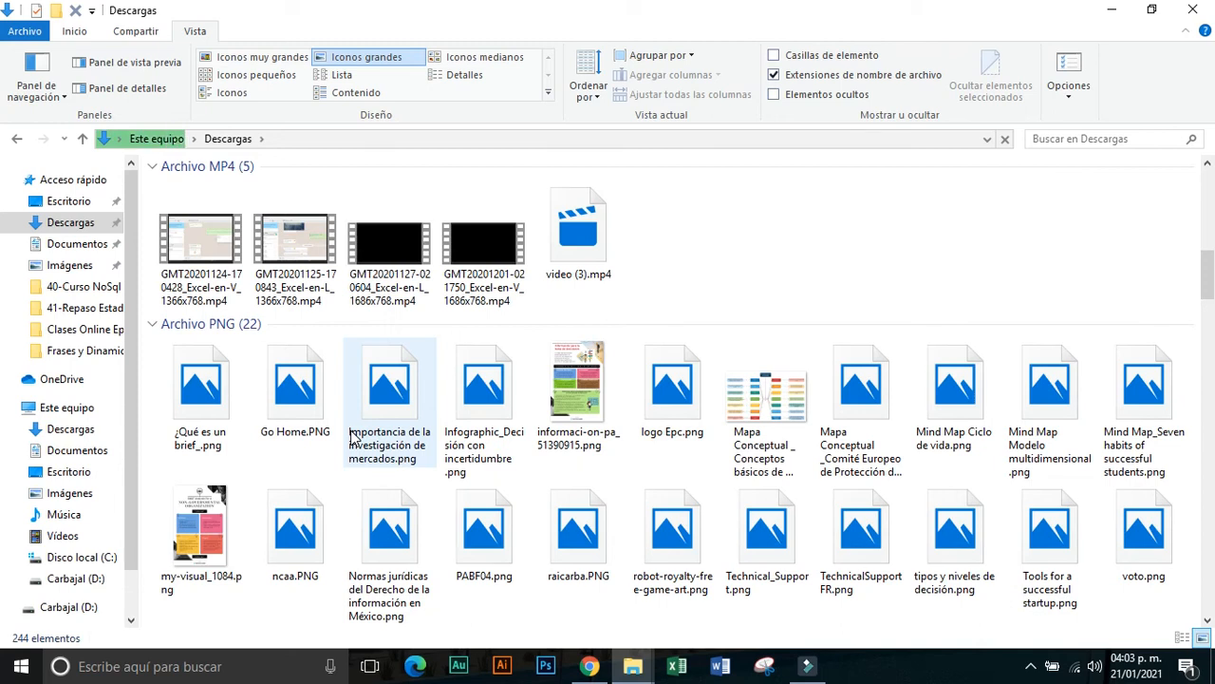
{"action": "scroll", "coordinate": [351, 437], "scroll_direction": "up", "scroll_amount": 8}
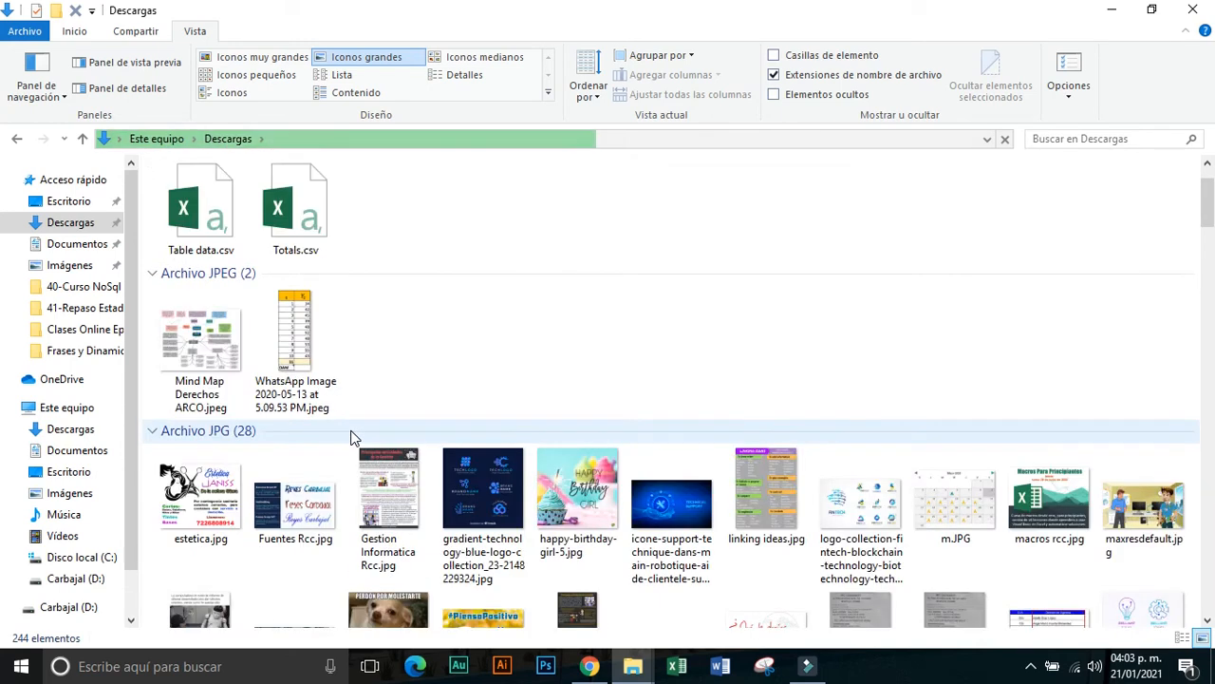
Group the Descargas files by Tamaño and look through the size groups
{"action": "left_click", "coordinate": [663, 61]}
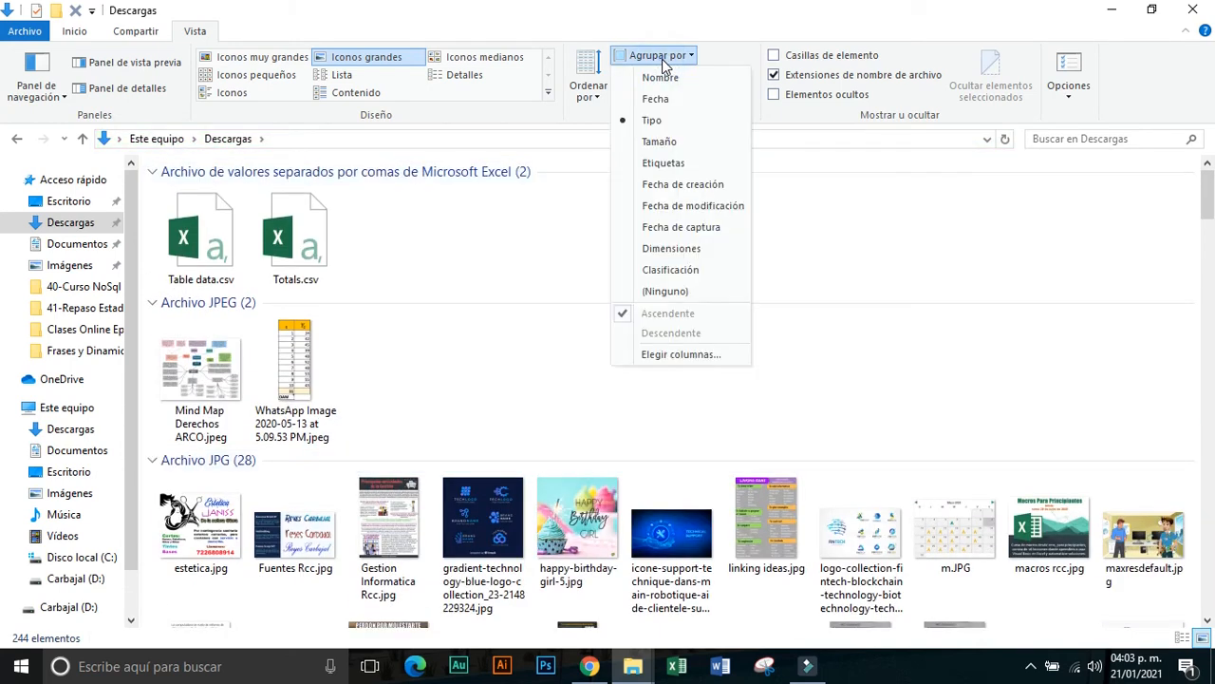
{"action": "left_click", "coordinate": [678, 141]}
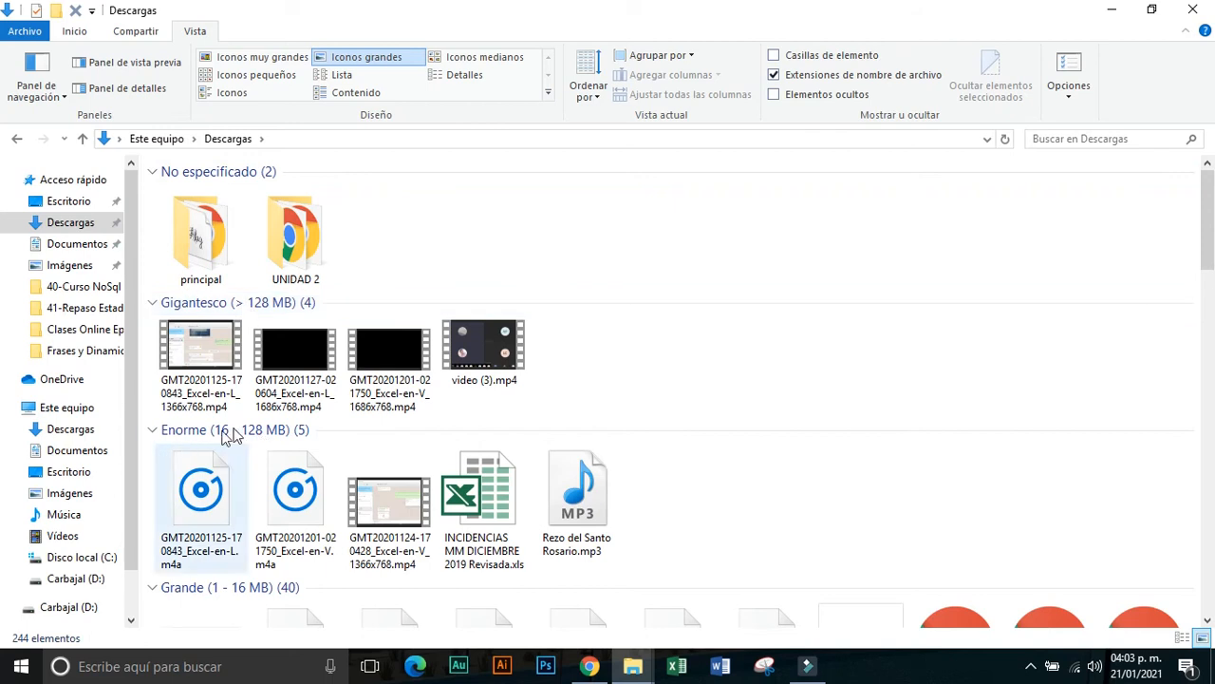
{"action": "scroll", "coordinate": [236, 433], "scroll_direction": "down", "scroll_amount": 5}
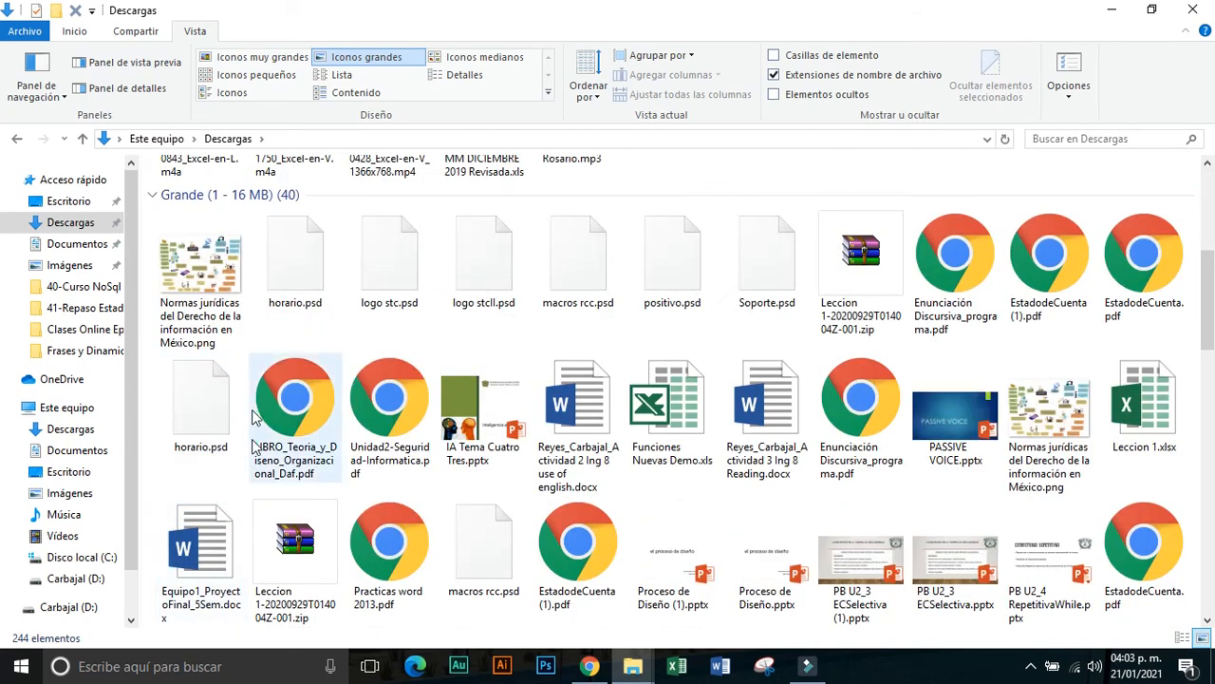
{"action": "scroll", "coordinate": [264, 282], "scroll_direction": "up", "scroll_amount": 5}
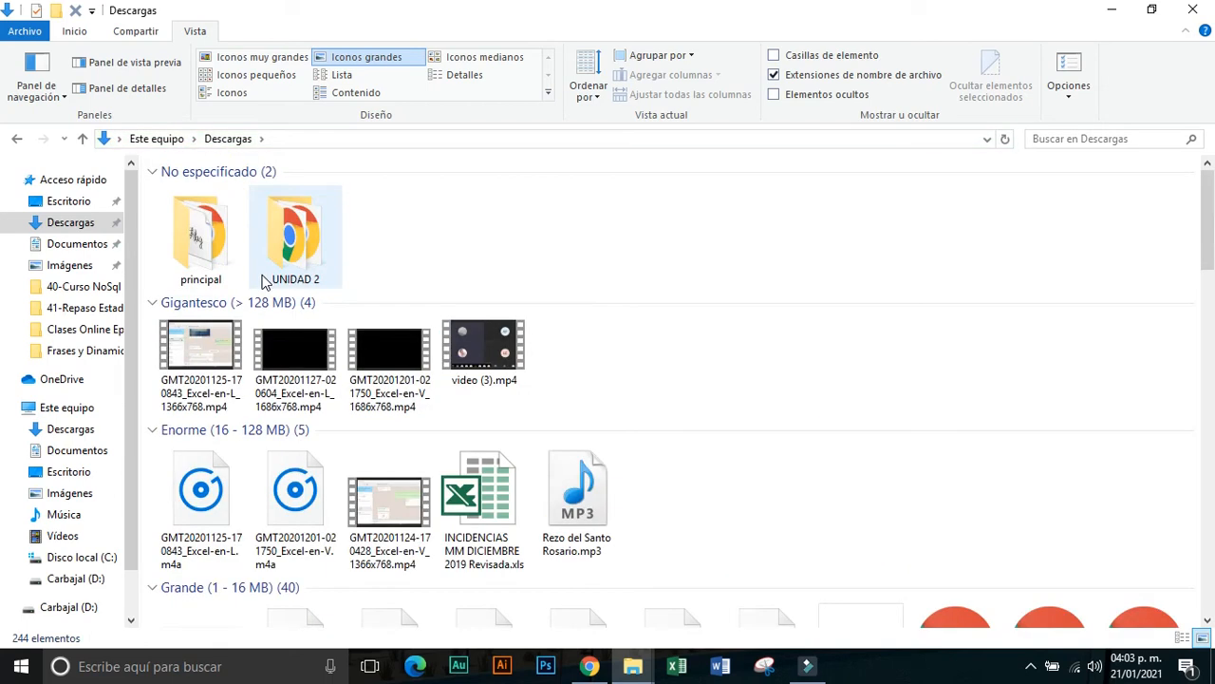
Remove the grouping from the Descargas folder and return it to the Detalles layout
{"action": "left_click", "coordinate": [698, 56]}
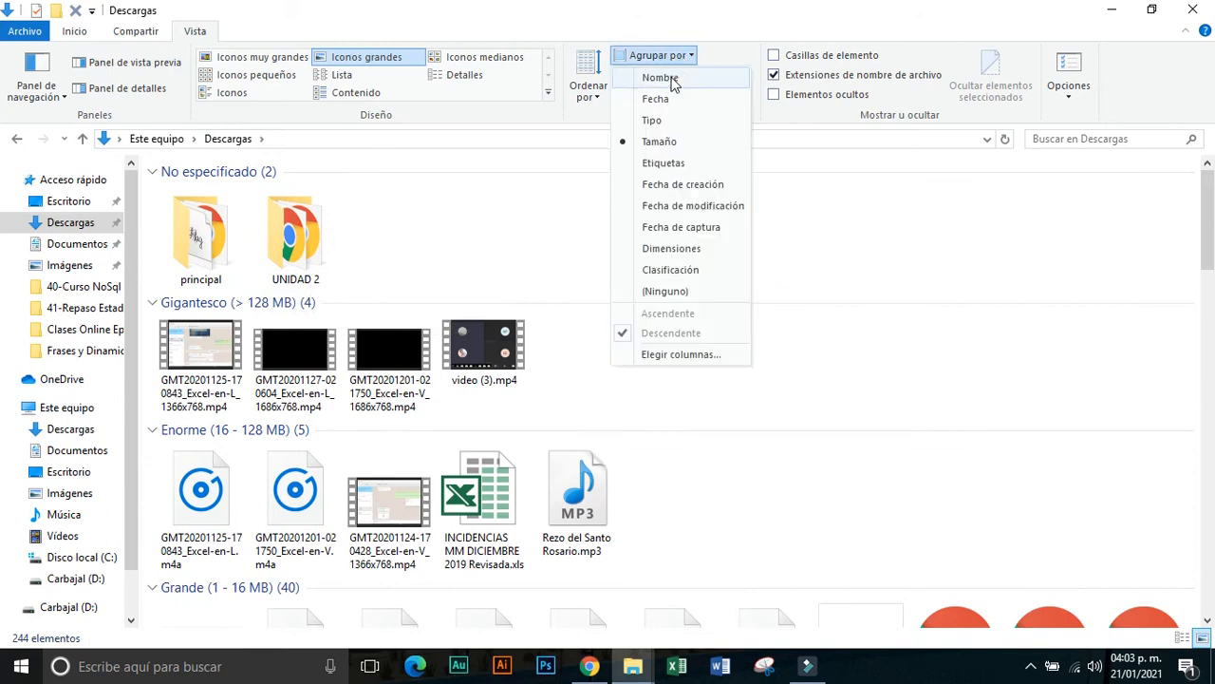
{"action": "left_click", "coordinate": [679, 292]}
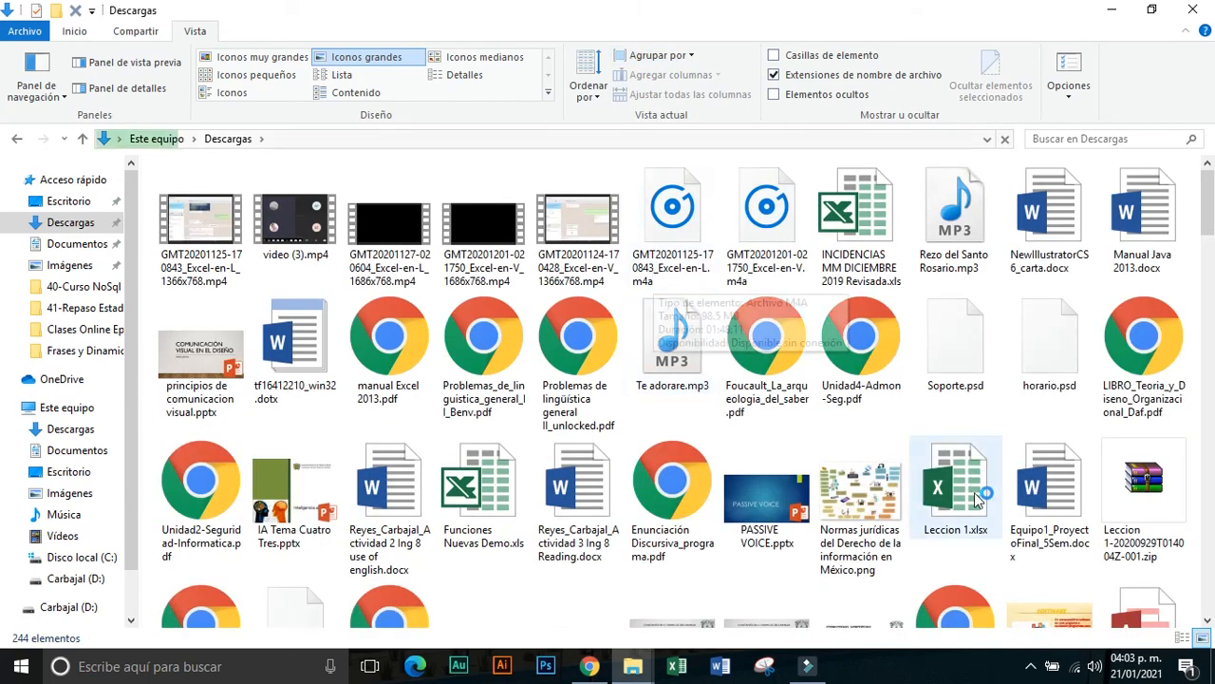
{"action": "left_click", "coordinate": [1182, 637]}
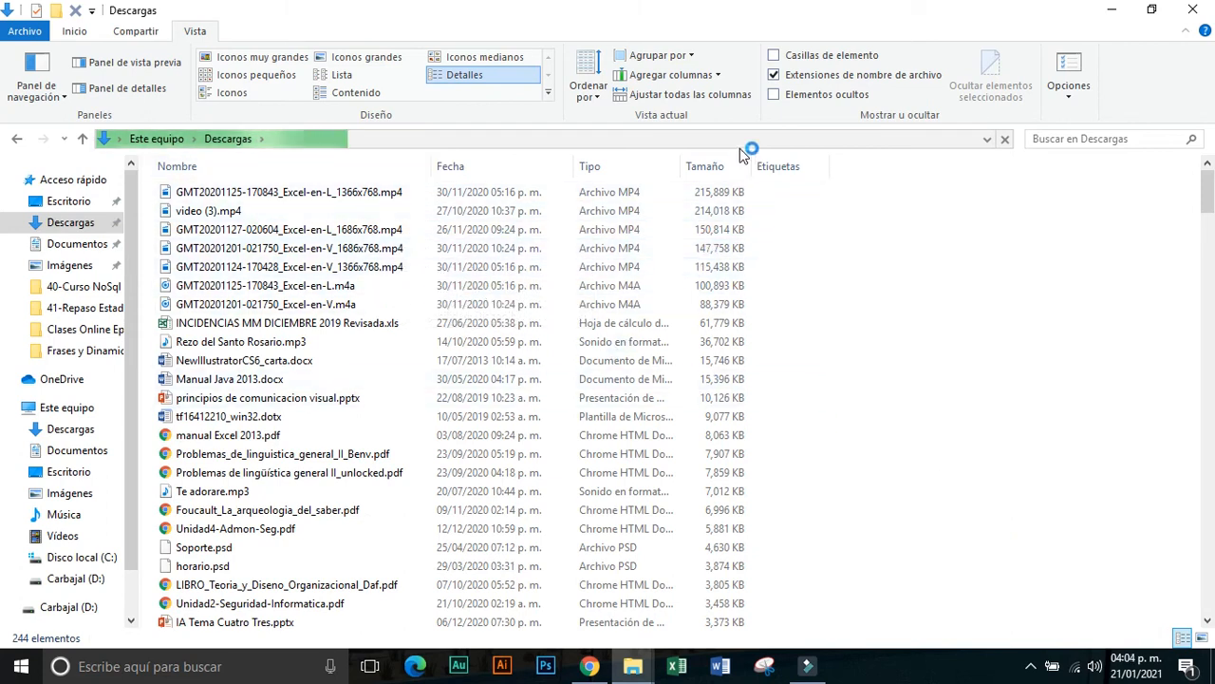
Hide the file name extensions in the Descargas folder and show them again
{"action": "left_click", "coordinate": [775, 75]}
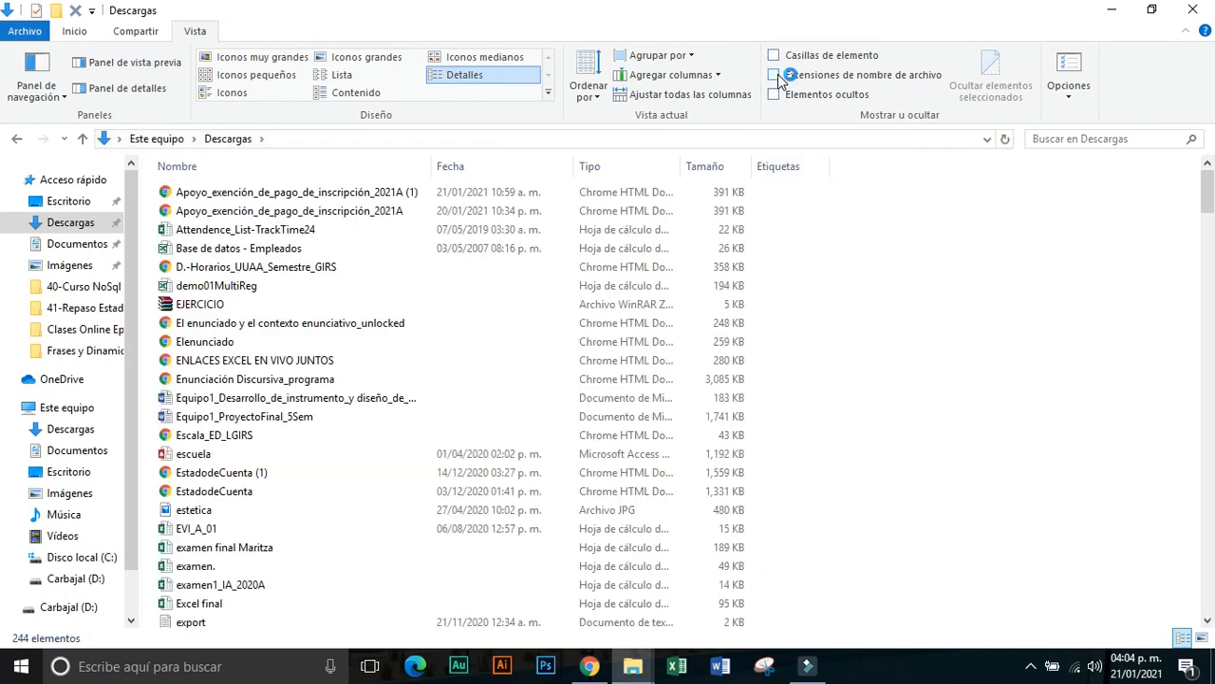
{"action": "left_click", "coordinate": [775, 75]}
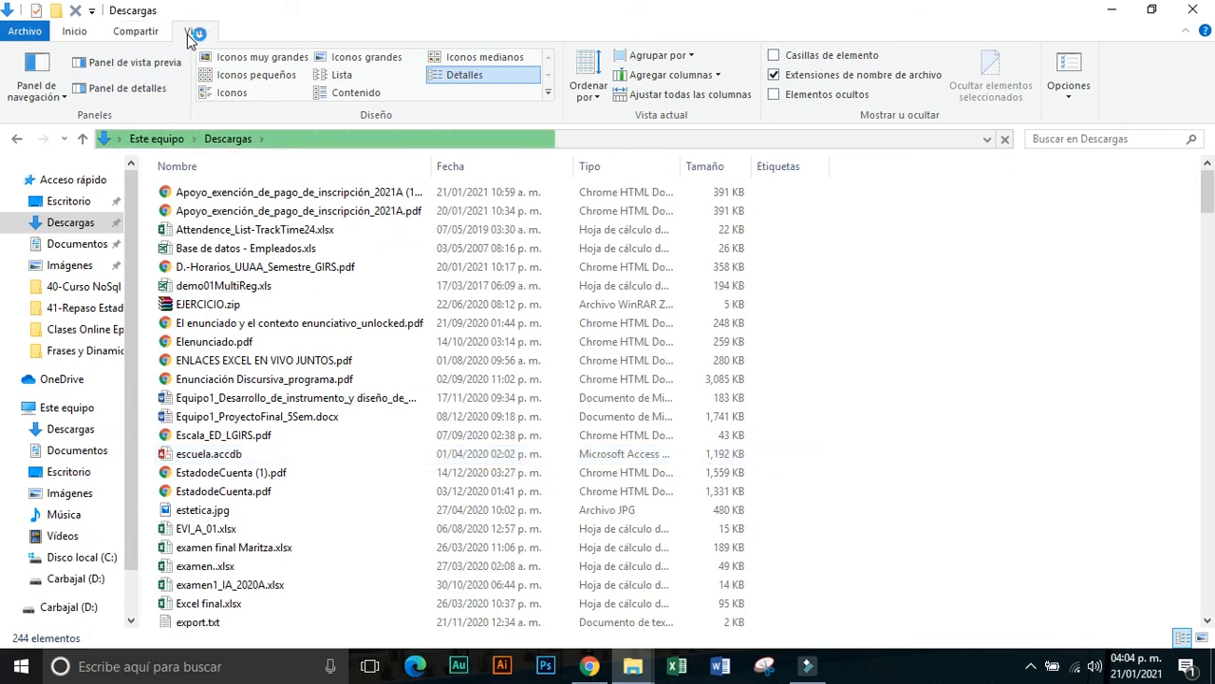
{"action": "left_click", "coordinate": [74, 31]}
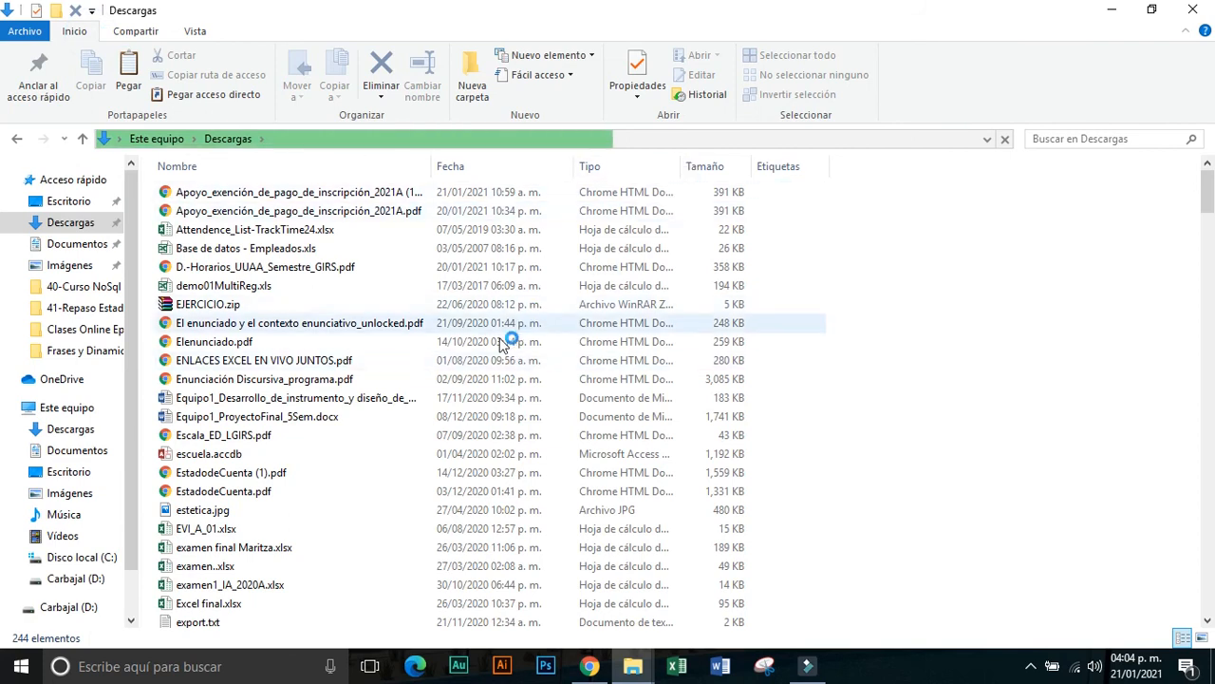
Open the Imágenes folder under Este equipo and display its contents as large thumbnails
{"action": "left_click", "coordinate": [79, 500]}
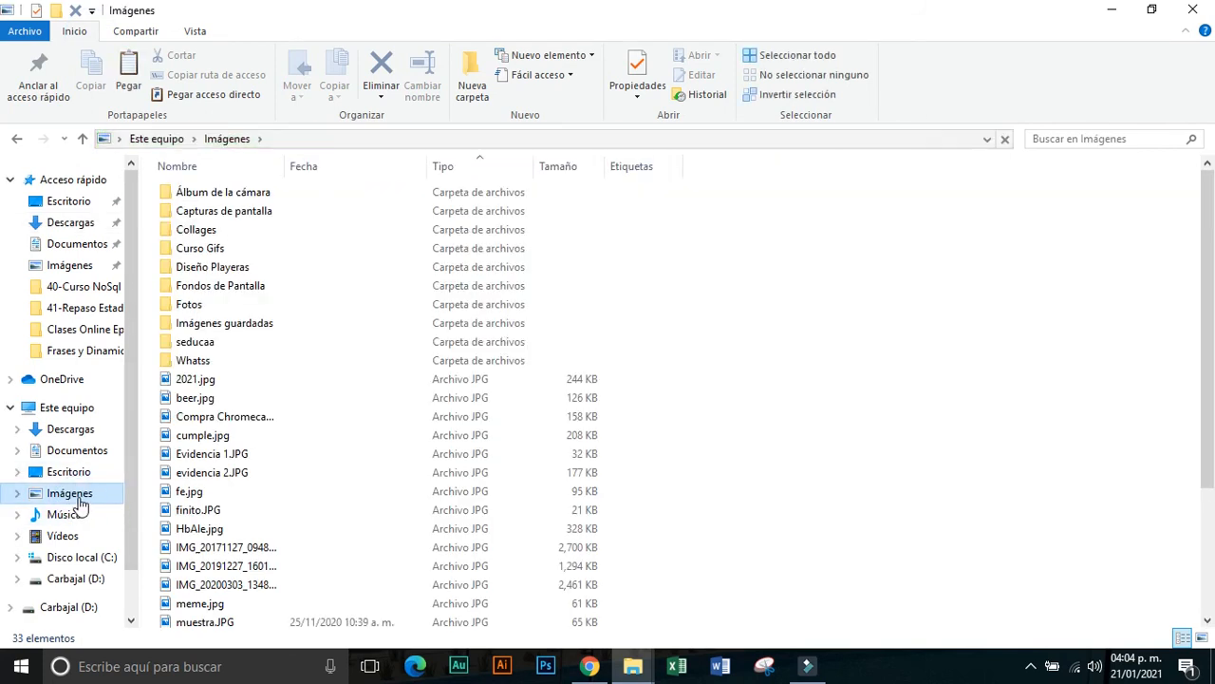
{"action": "left_click", "coordinate": [1202, 639]}
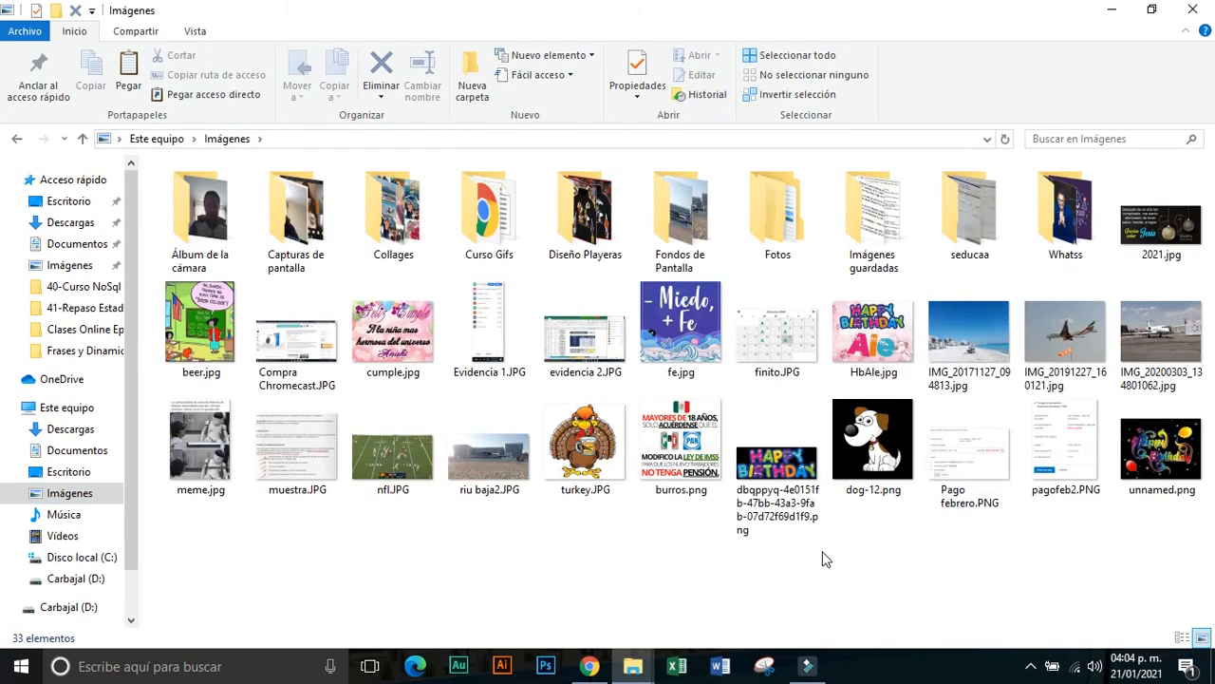
Check the size and contents of the Curso Gifs folder in its properties and close them without changes
{"action": "double_click", "coordinate": [470, 223]}
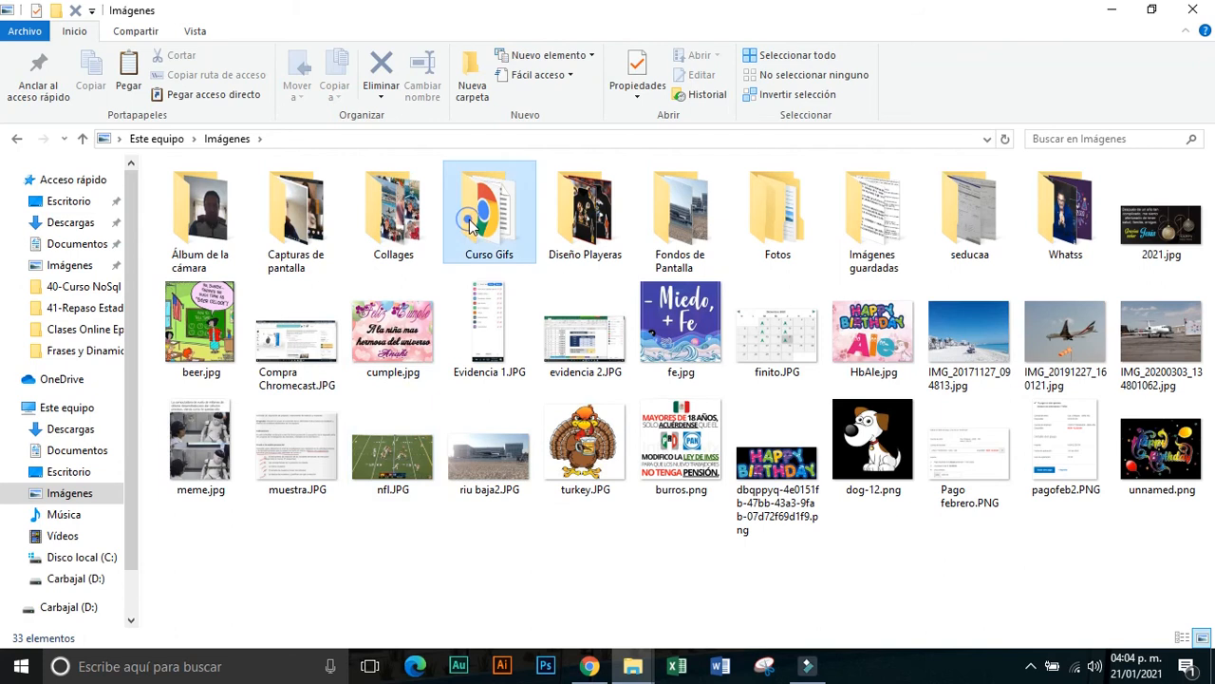
{"action": "right_click", "coordinate": [470, 223]}
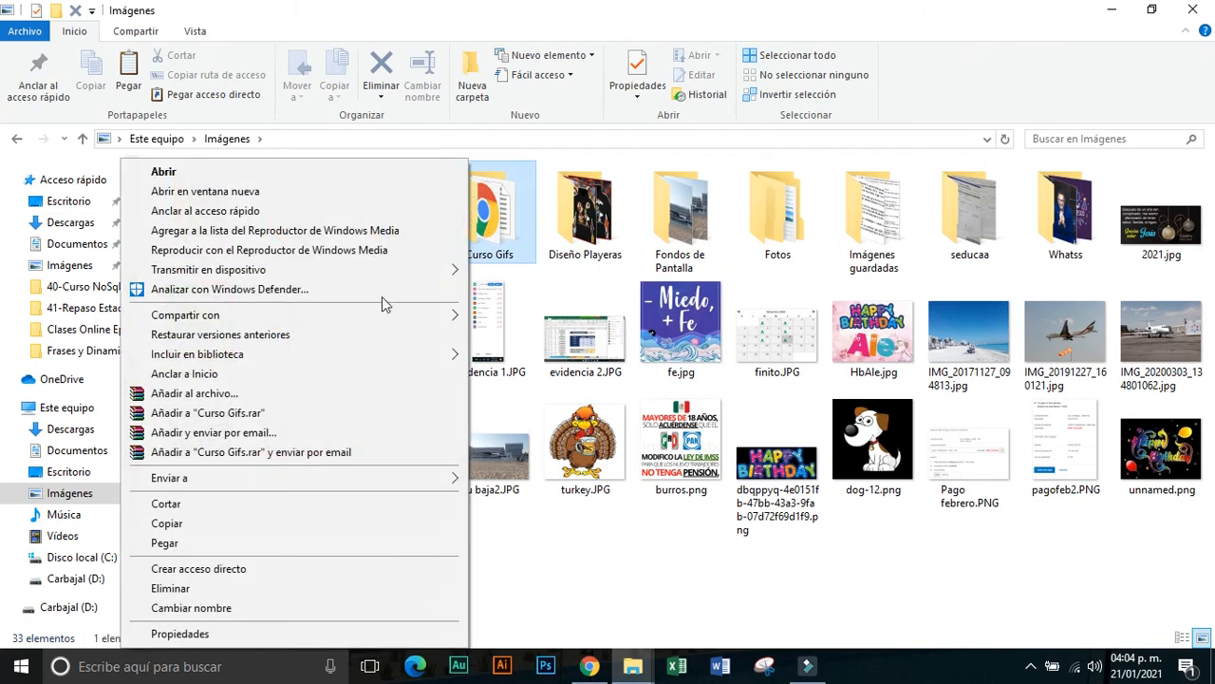
{"action": "left_click", "coordinate": [247, 633]}
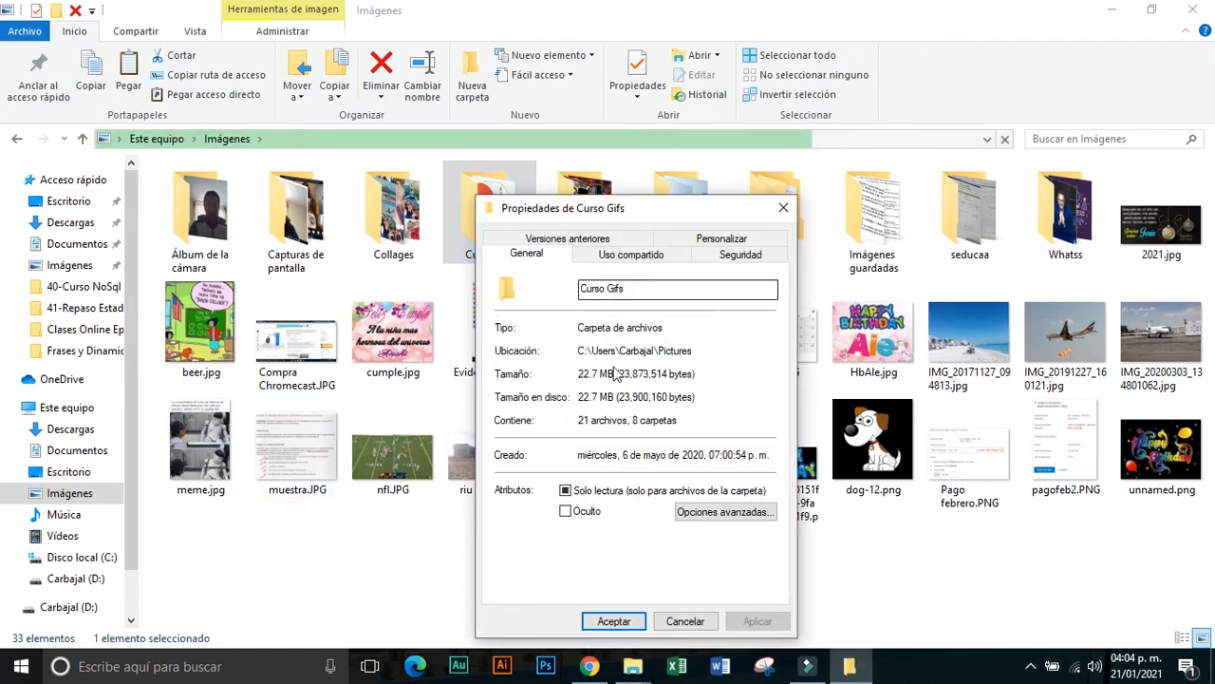
{"action": "left_click_drag", "start_coordinate": [581, 373], "coordinate": [715, 374]}
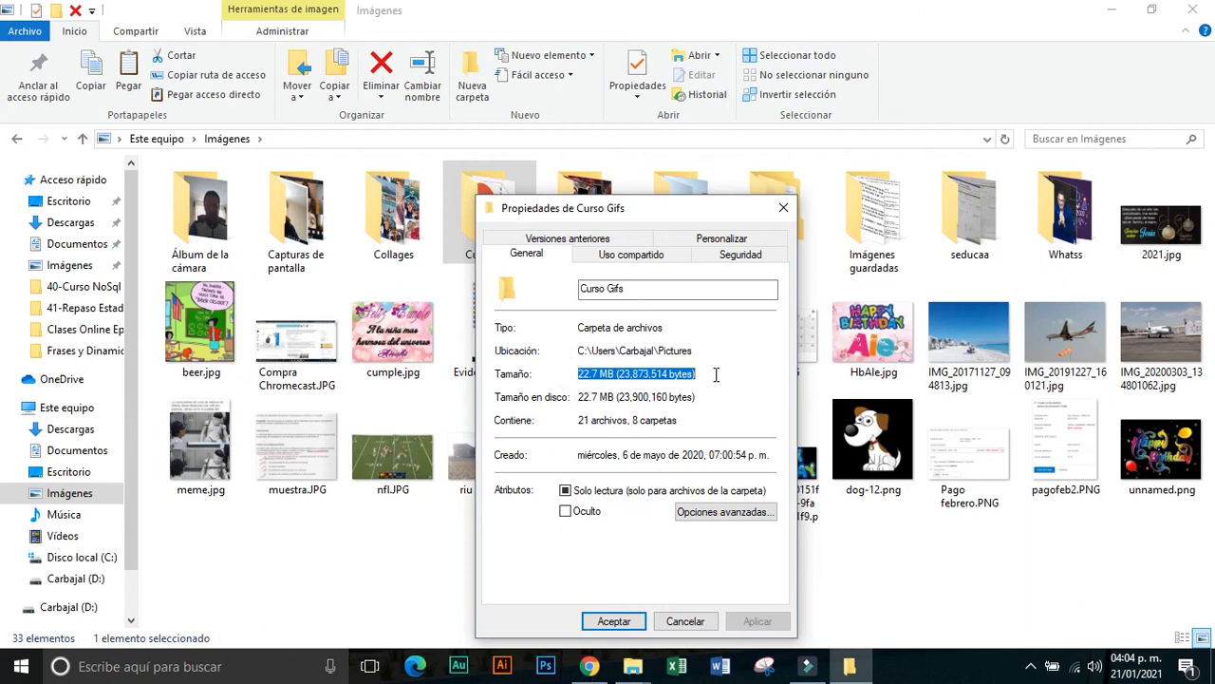
{"action": "left_click", "coordinate": [575, 422]}
{"action": "left_click", "coordinate": [689, 622]}
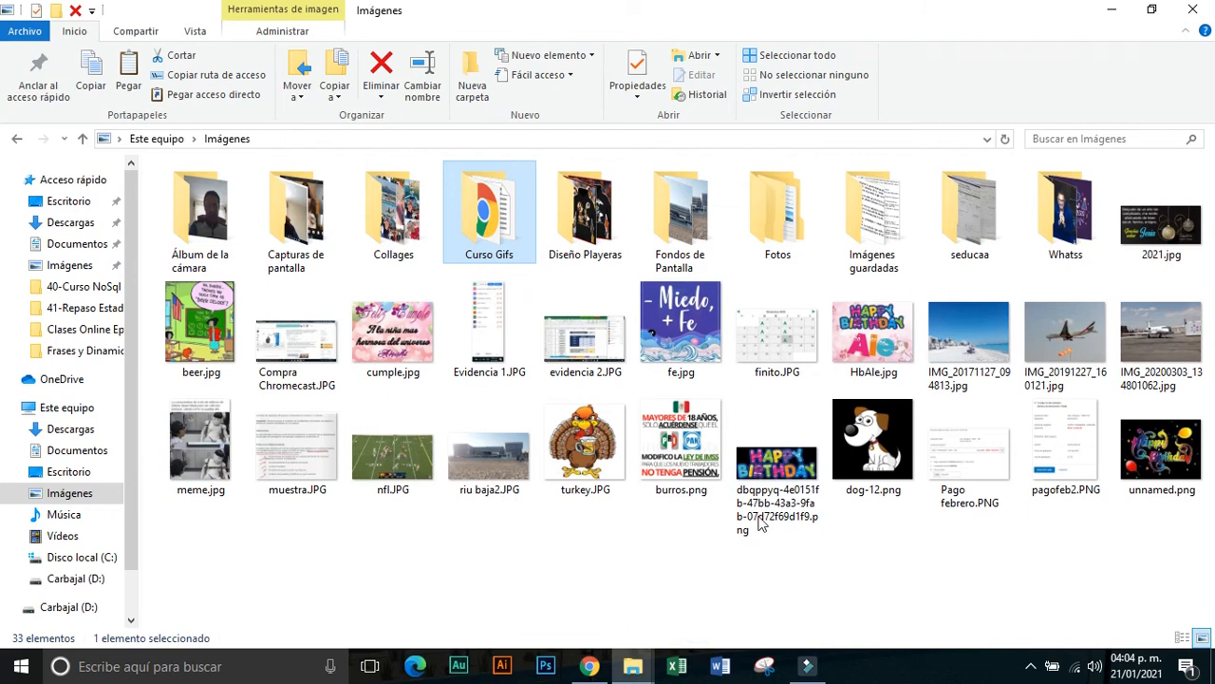
Check the size on disk and the contained files and folders of the Fotos folder in its properties
{"action": "left_click", "coordinate": [772, 255]}
{"action": "right_click", "coordinate": [771, 255]}
{"action": "left_click", "coordinate": [714, 632]}
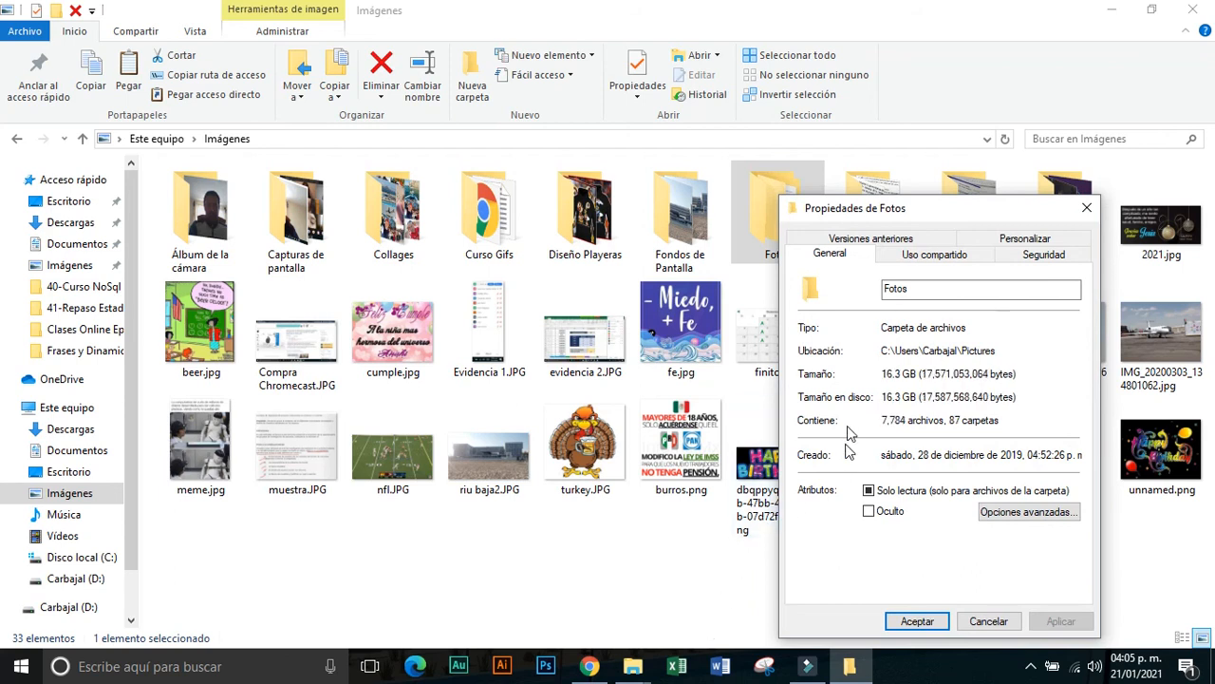
{"action": "left_click_drag", "start_coordinate": [883, 396], "coordinate": [1073, 396]}
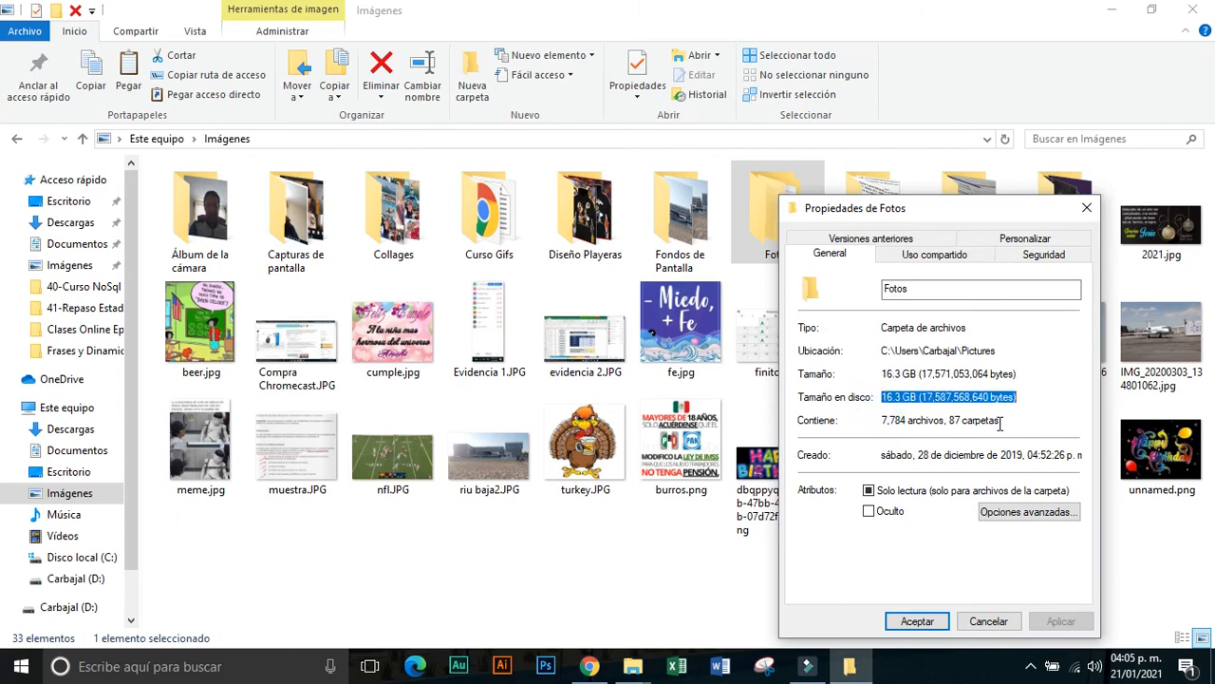
{"action": "left_click_drag", "start_coordinate": [1001, 422], "coordinate": [860, 420]}
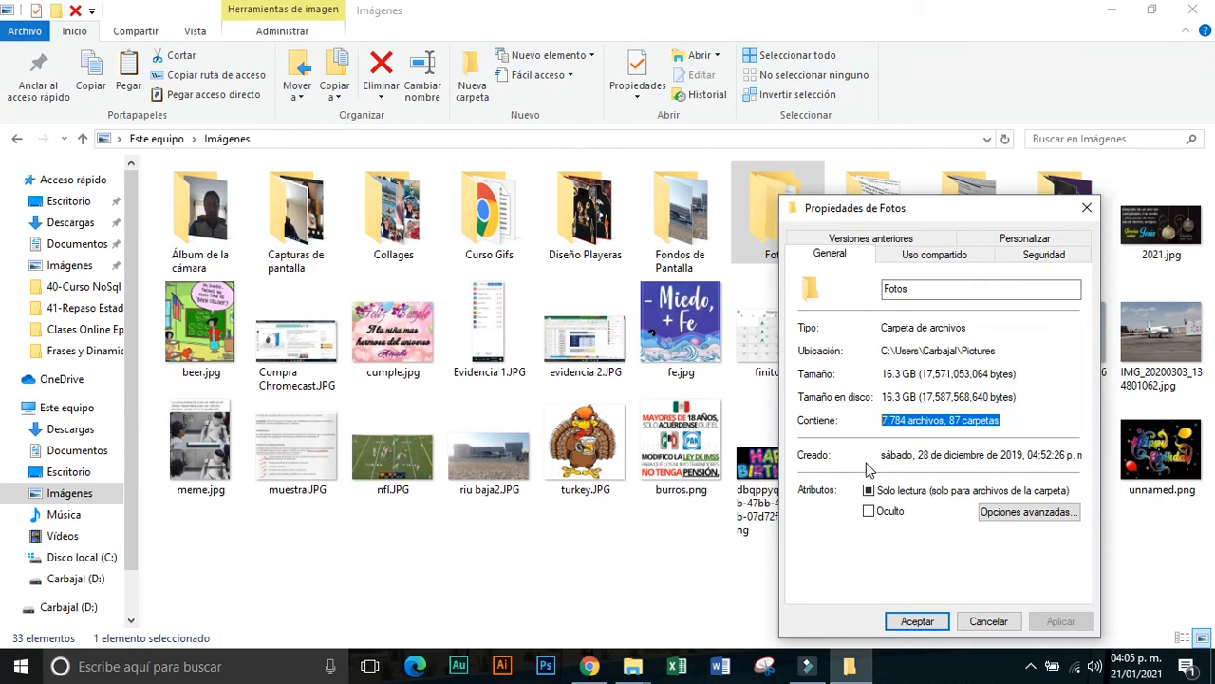
{"action": "left_click", "coordinate": [916, 620]}
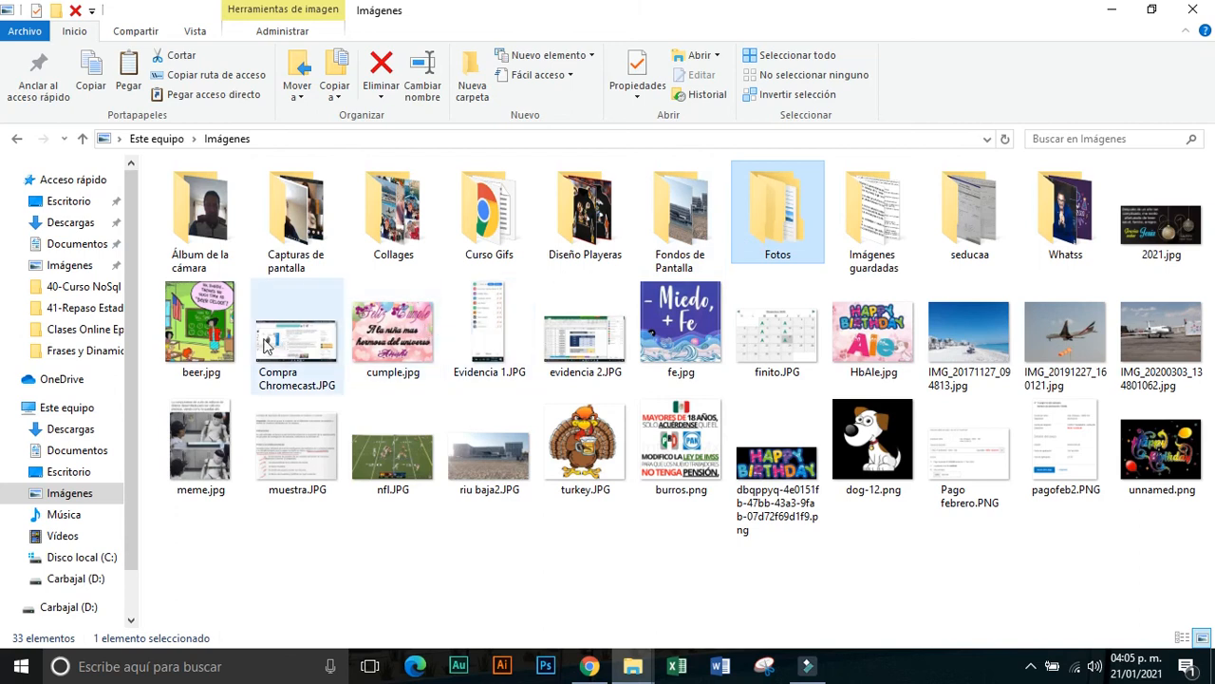
Examine the file type, size, creation date and modification date in the properties of beer.jpg
{"action": "left_click", "coordinate": [233, 335]}
{"action": "right_click", "coordinate": [233, 335]}
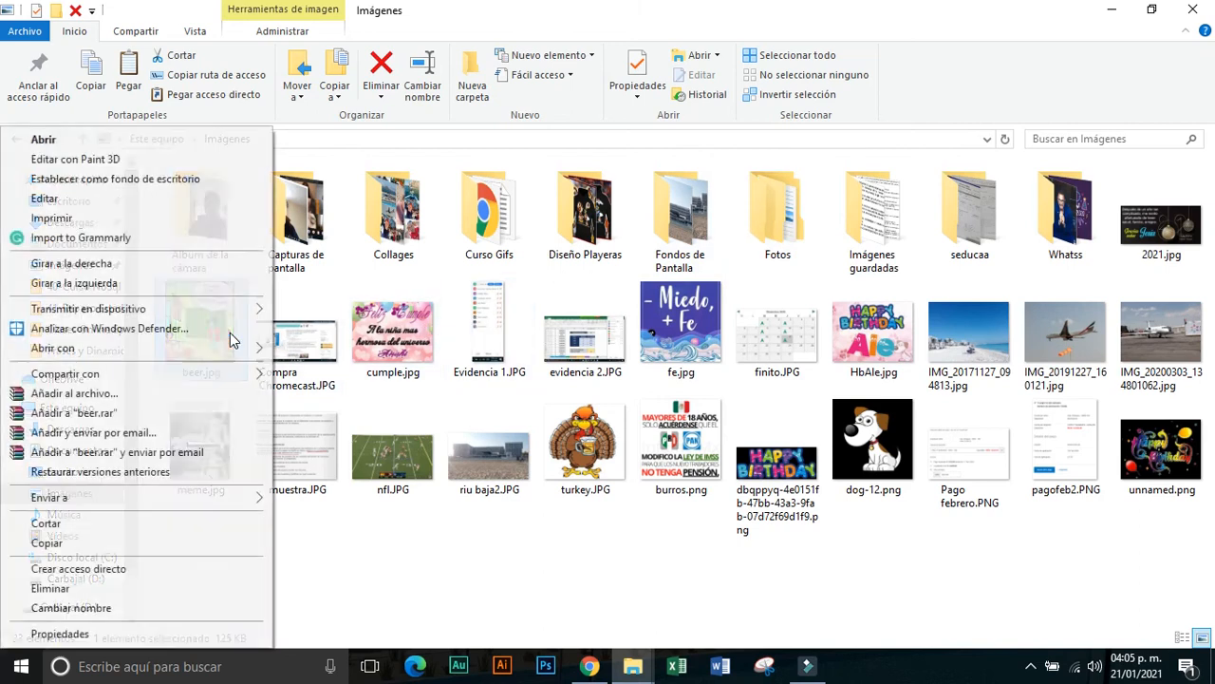
{"action": "left_click", "coordinate": [192, 632]}
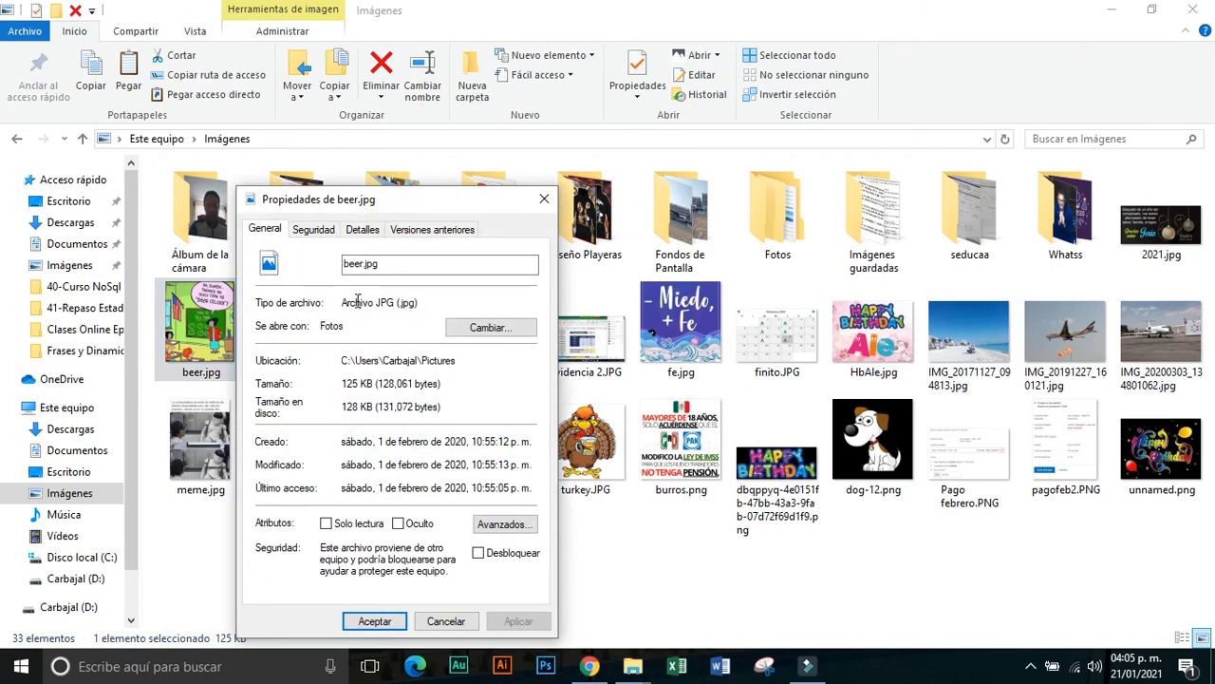
{"action": "left_click_drag", "start_coordinate": [343, 302], "coordinate": [424, 302]}
{"action": "left_click_drag", "start_coordinate": [344, 383], "coordinate": [443, 382]}
{"action": "left_click_drag", "start_coordinate": [342, 442], "coordinate": [529, 436]}
{"action": "left_click_drag", "start_coordinate": [346, 464], "coordinate": [506, 465]}
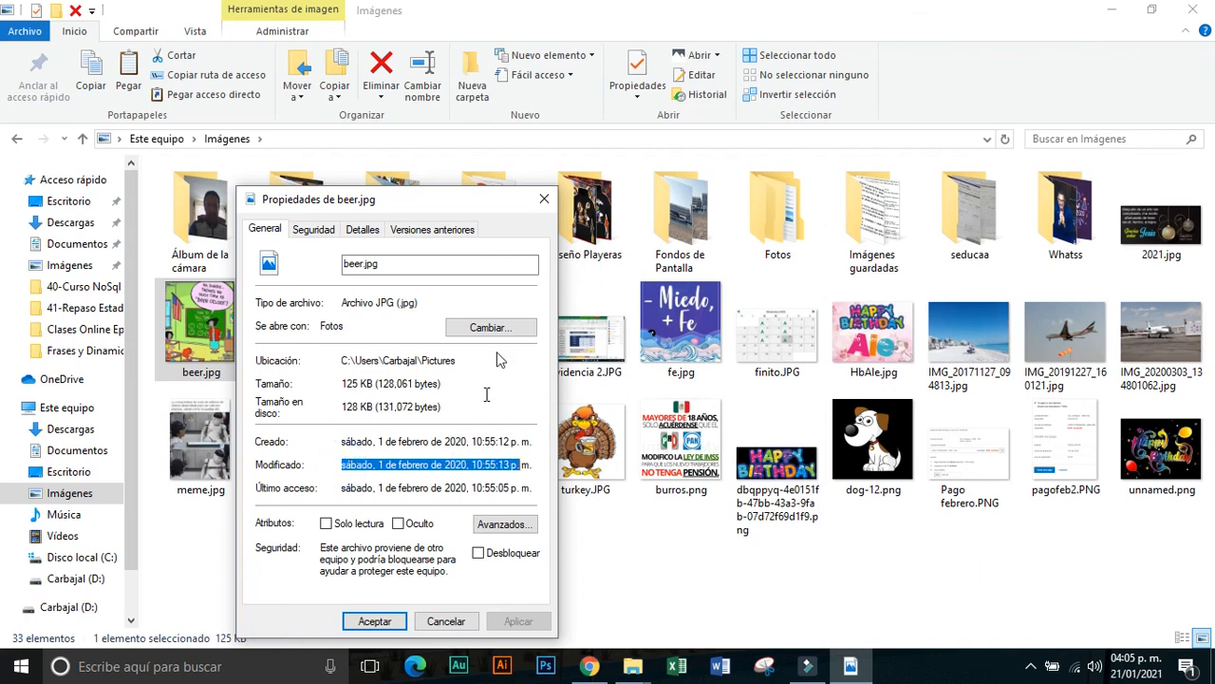
{"action": "left_click", "coordinate": [544, 198]}
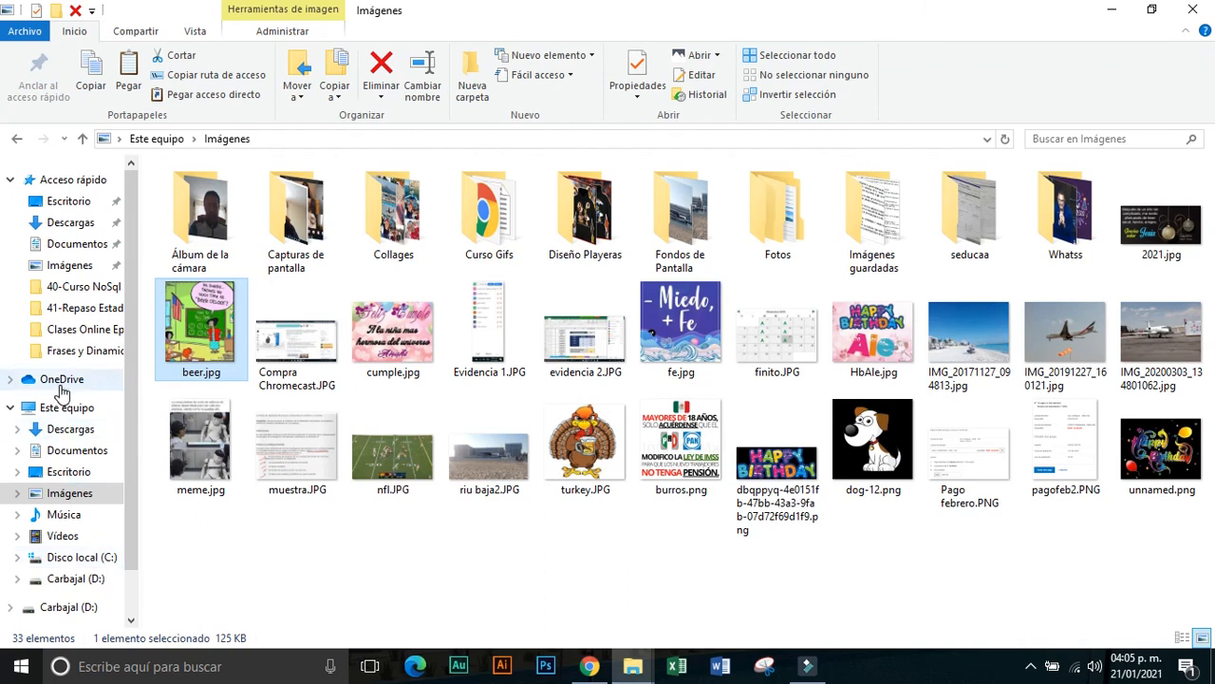
Go to Este equipo and check the used space, free space and capacity of Disco local (C:) in its properties
{"action": "left_click", "coordinate": [74, 408]}
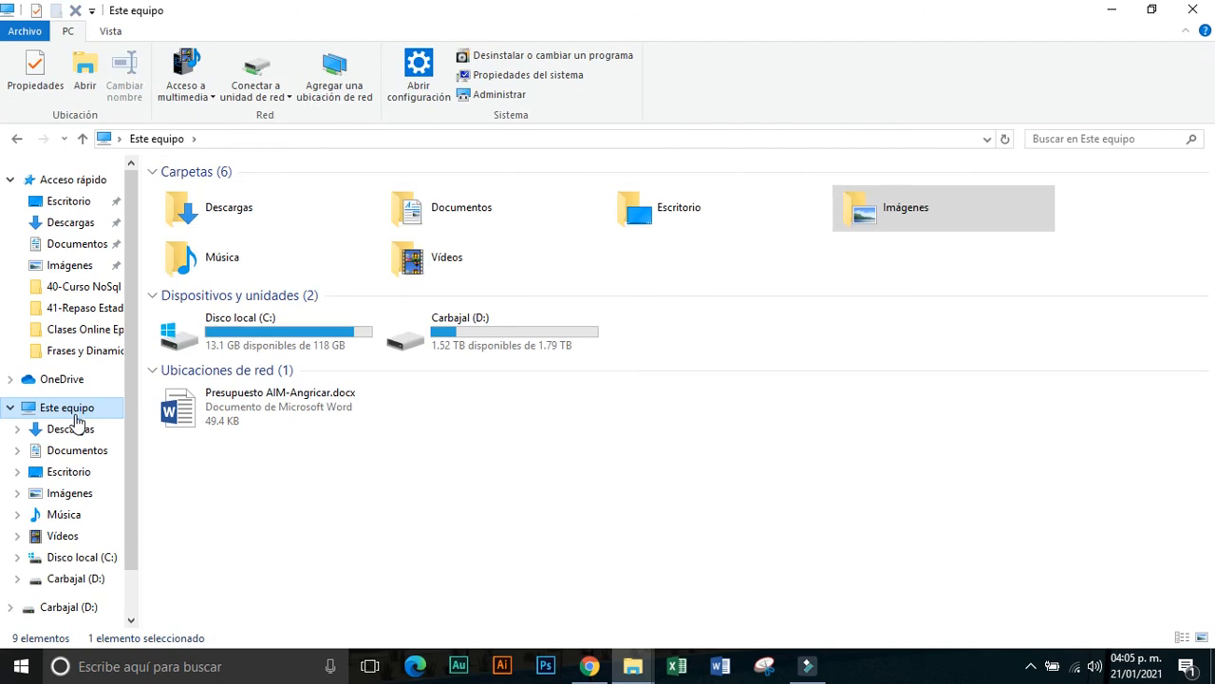
{"action": "right_click", "coordinate": [252, 340]}
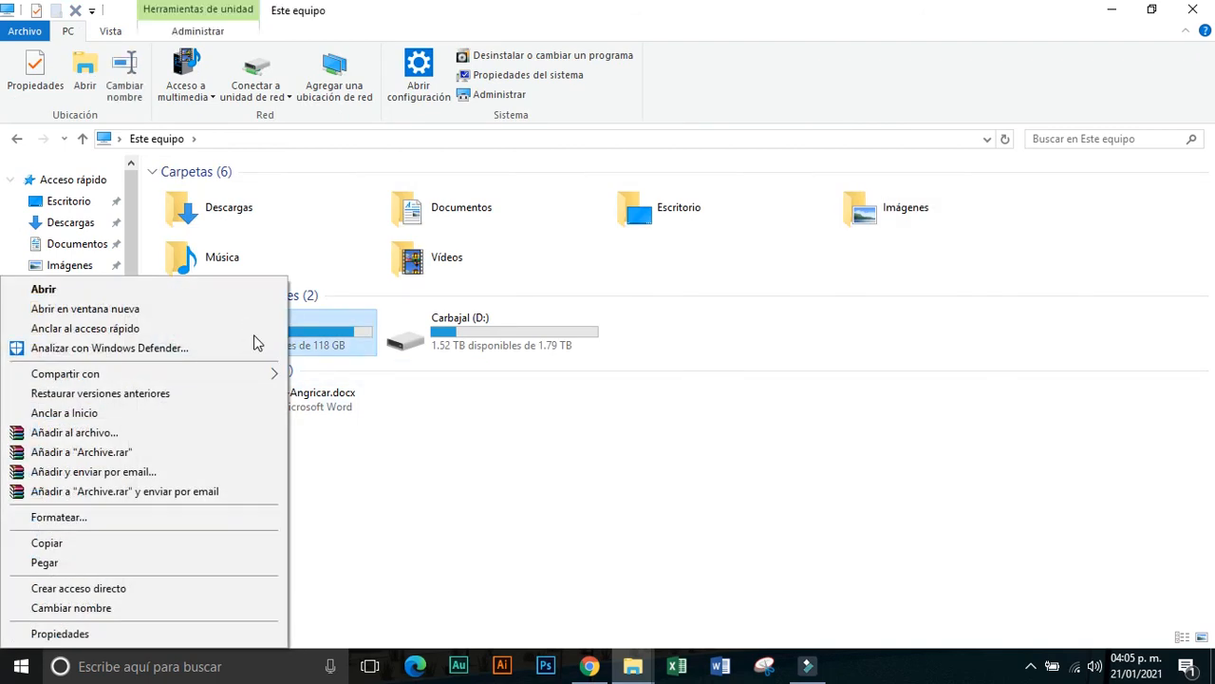
{"action": "left_click", "coordinate": [100, 633]}
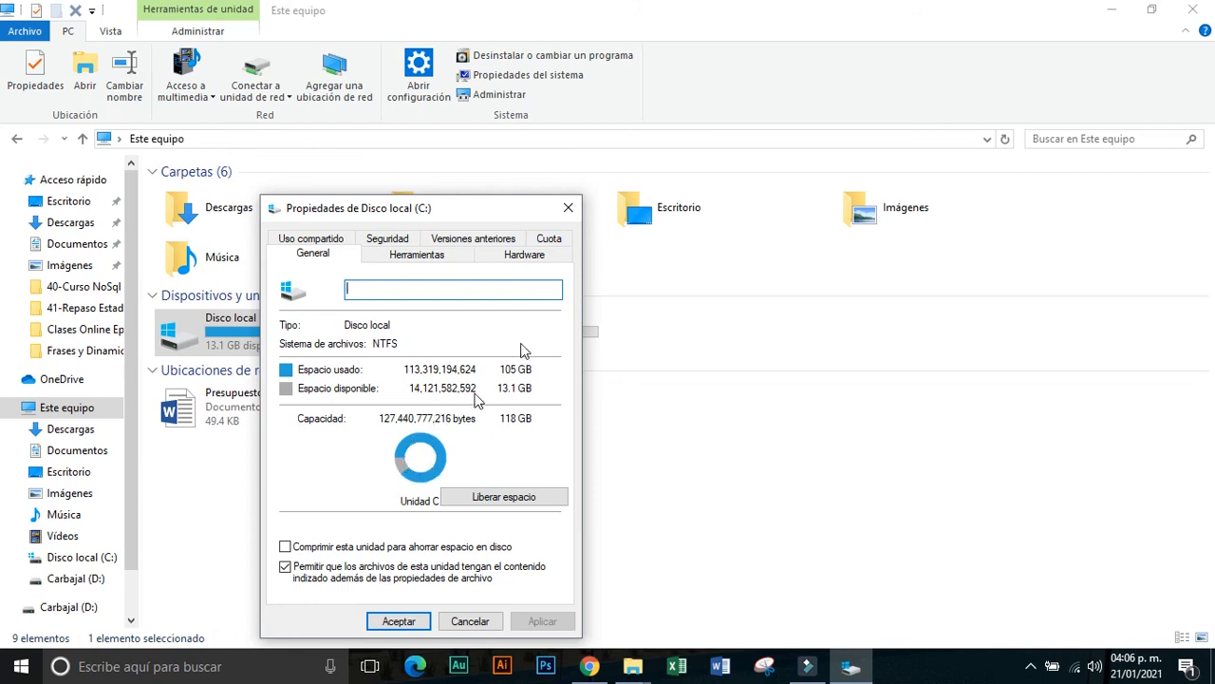
{"action": "left_click", "coordinate": [568, 207]}
Check the used space, free space and capacity of the D: drive in its properties
{"action": "left_click", "coordinate": [465, 346]}
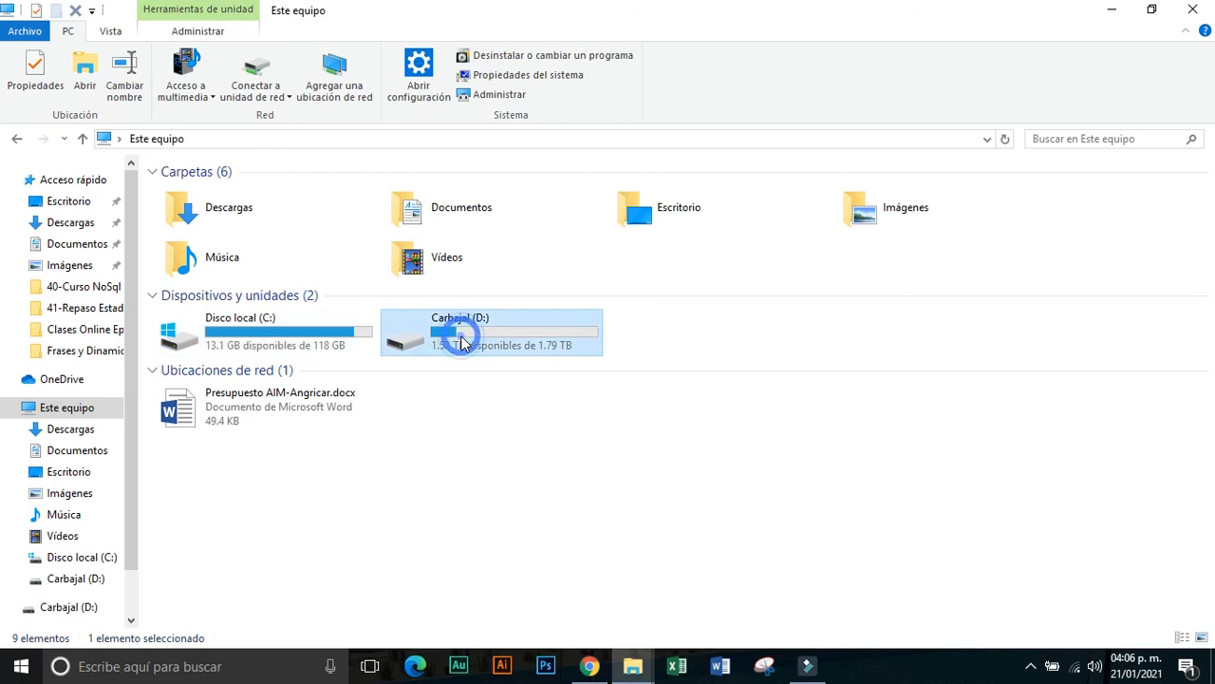
{"action": "right_click", "coordinate": [464, 346]}
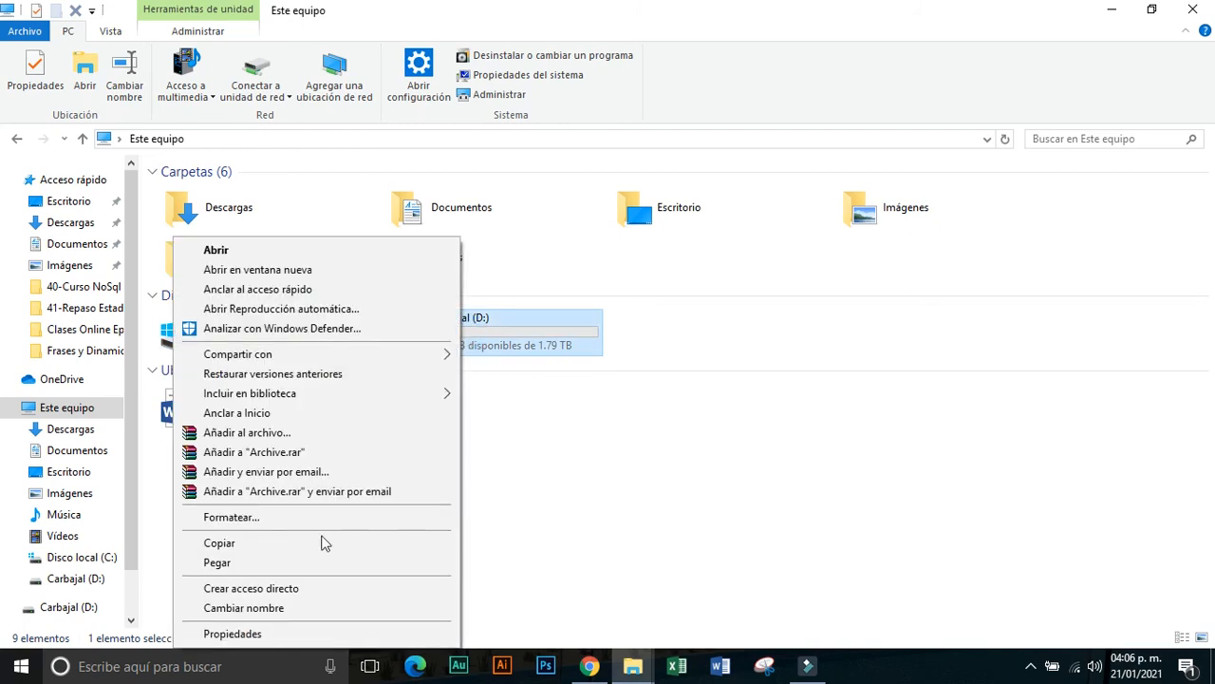
{"action": "left_click", "coordinate": [290, 633]}
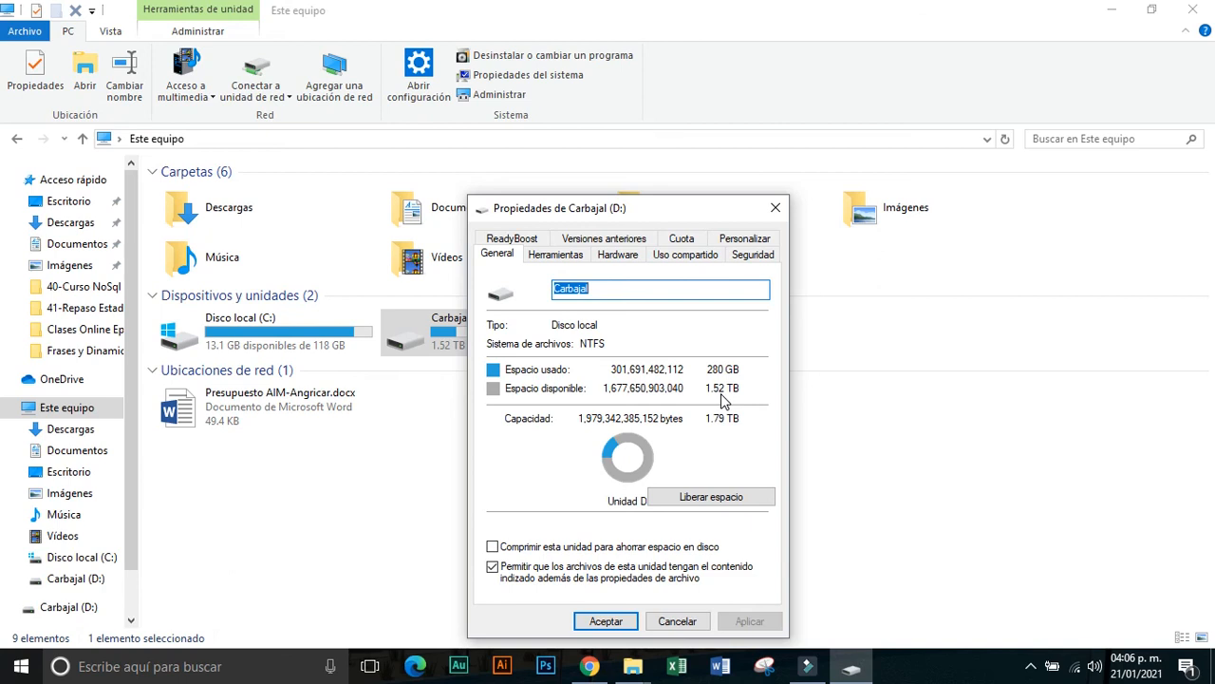
{"action": "left_click", "coordinate": [776, 207]}
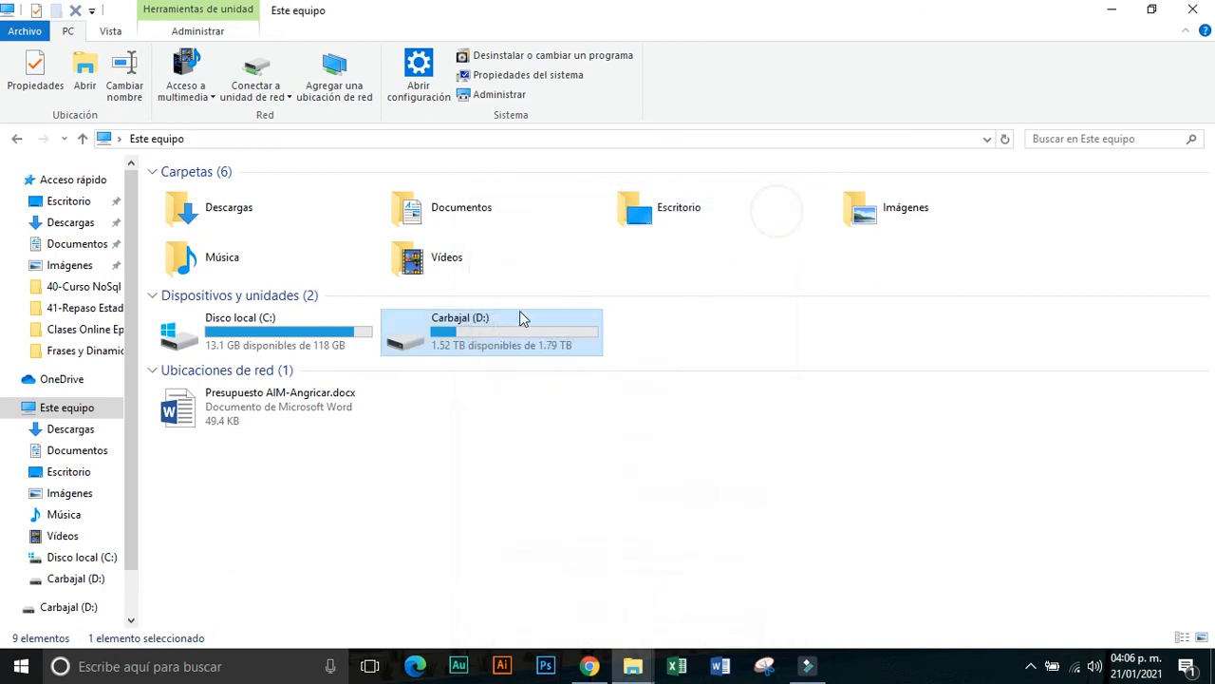
Reopen the properties of Disco local (C:), move the dialog clear of the drive's entry to review it, and close it
{"action": "left_click", "coordinate": [244, 331]}
{"action": "right_click", "coordinate": [243, 328]}
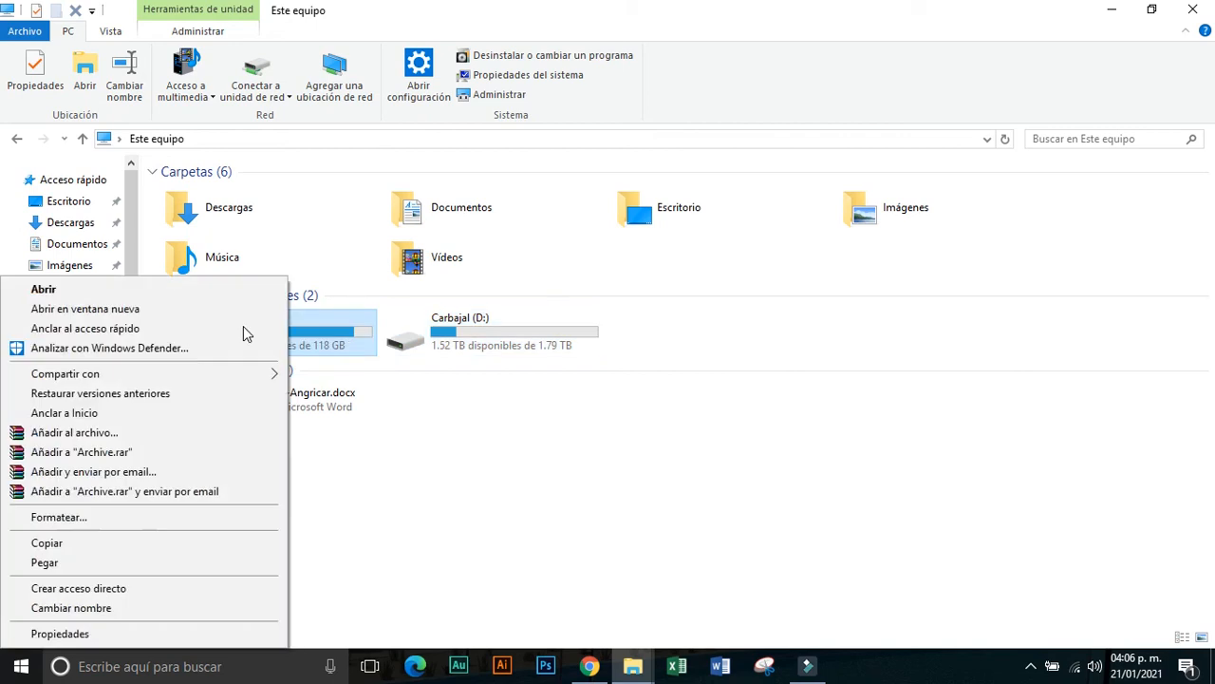
{"action": "left_click", "coordinate": [111, 632]}
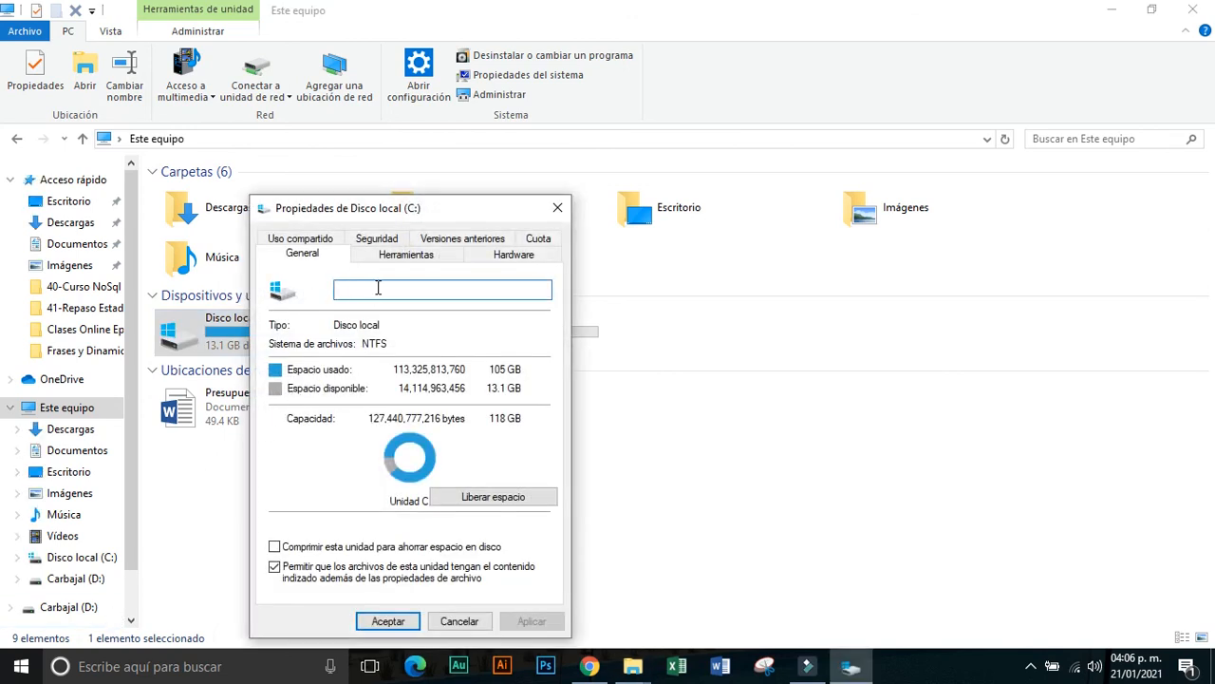
{"action": "left_click_drag", "start_coordinate": [408, 214], "coordinate": [557, 205]}
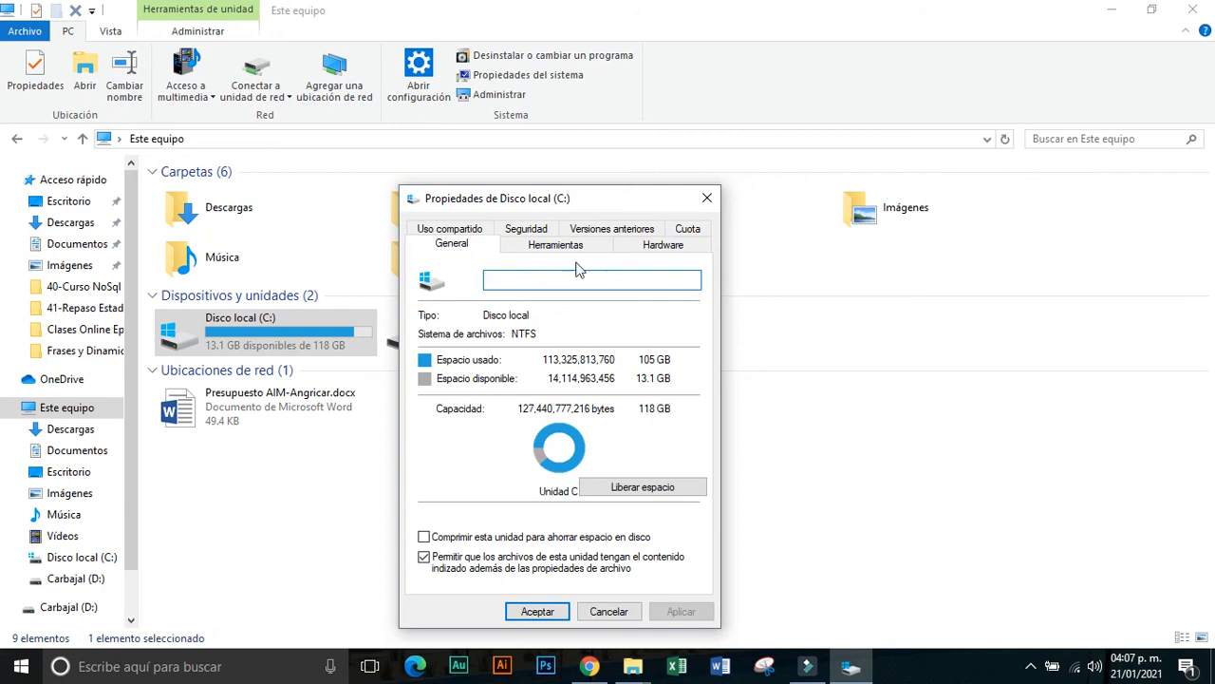
{"action": "left_click", "coordinate": [707, 198]}
Reopen the D: drive's properties to review its volume label and general information, and close them
{"action": "left_click", "coordinate": [475, 326]}
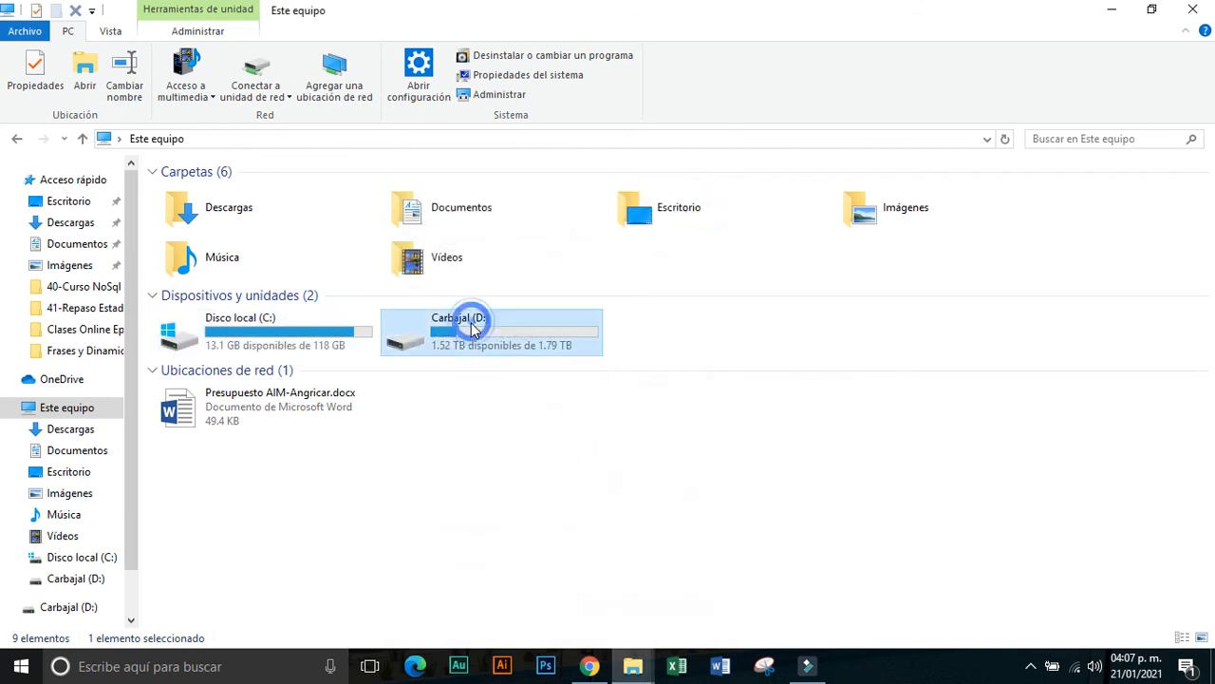
{"action": "right_click", "coordinate": [475, 326]}
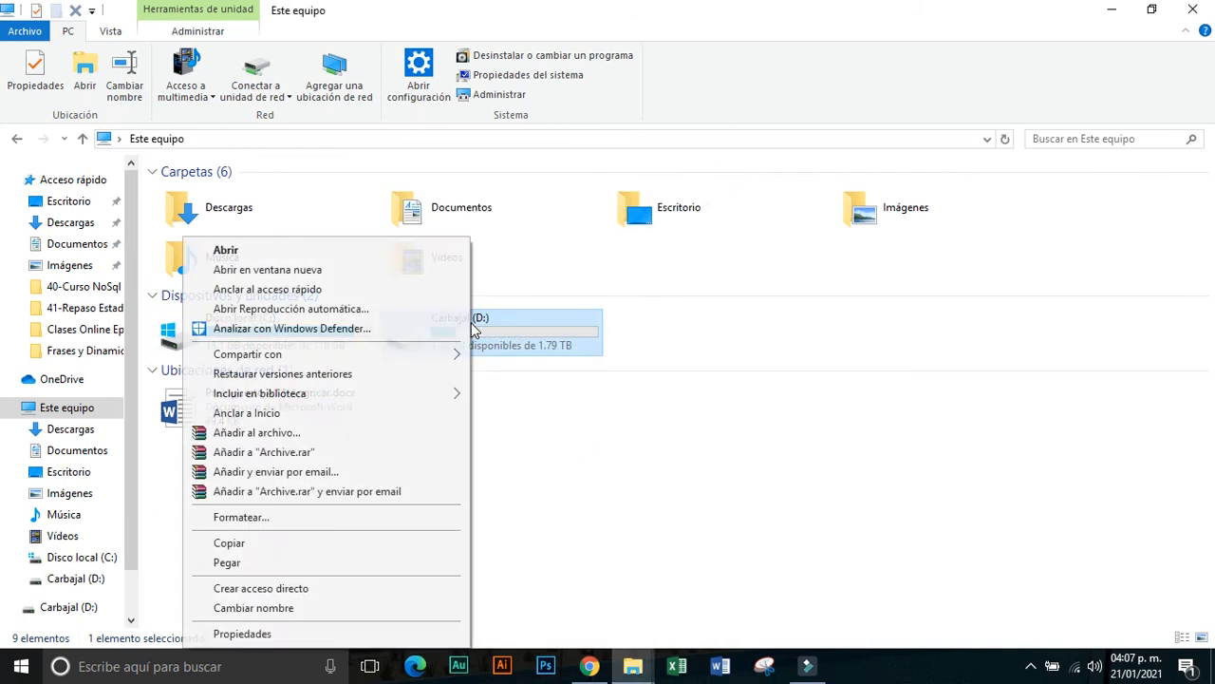
{"action": "left_click", "coordinate": [342, 633]}
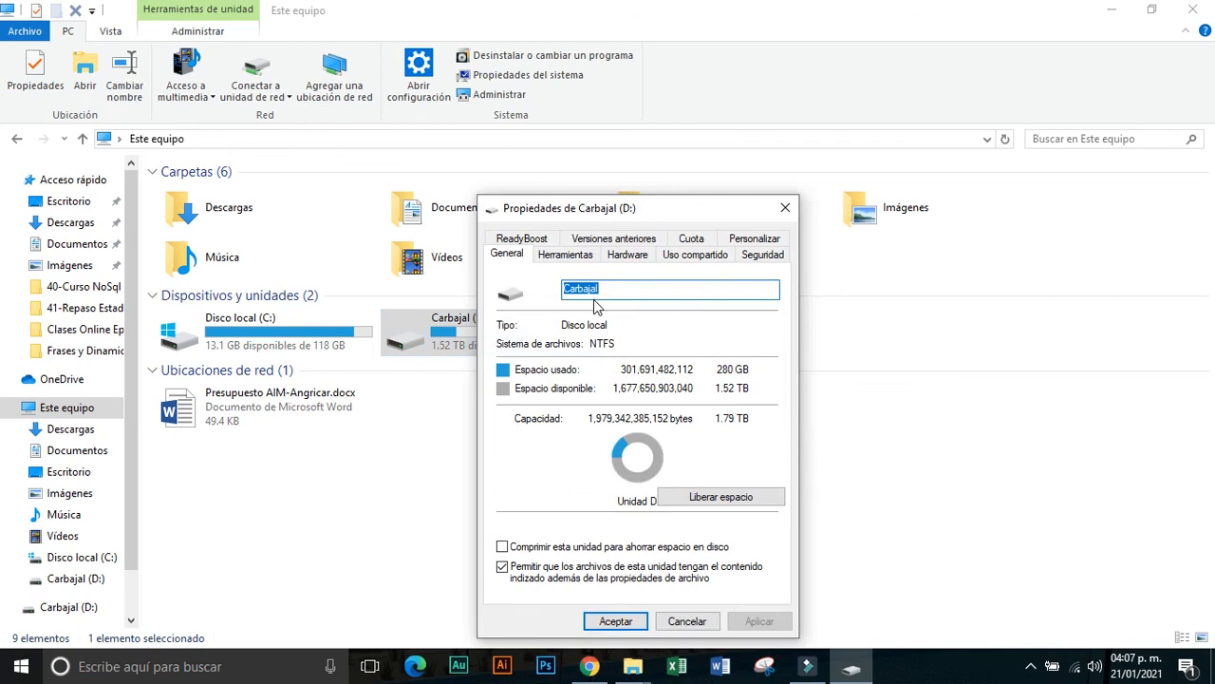
{"action": "left_click", "coordinate": [782, 213]}
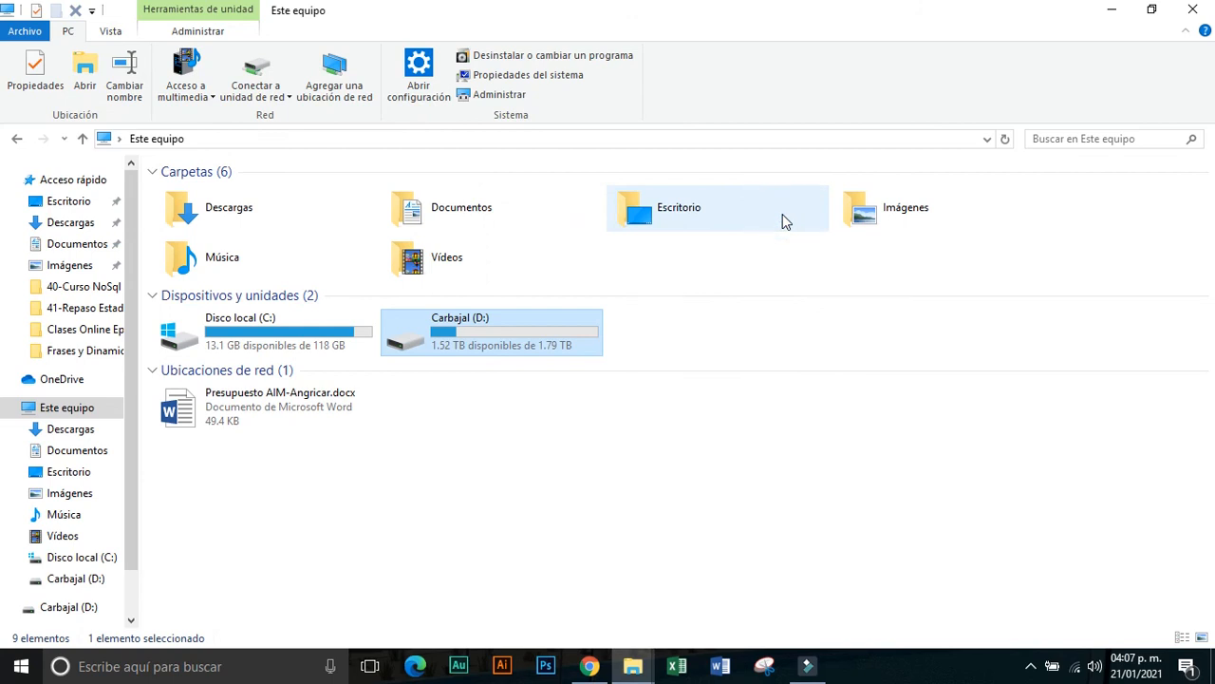